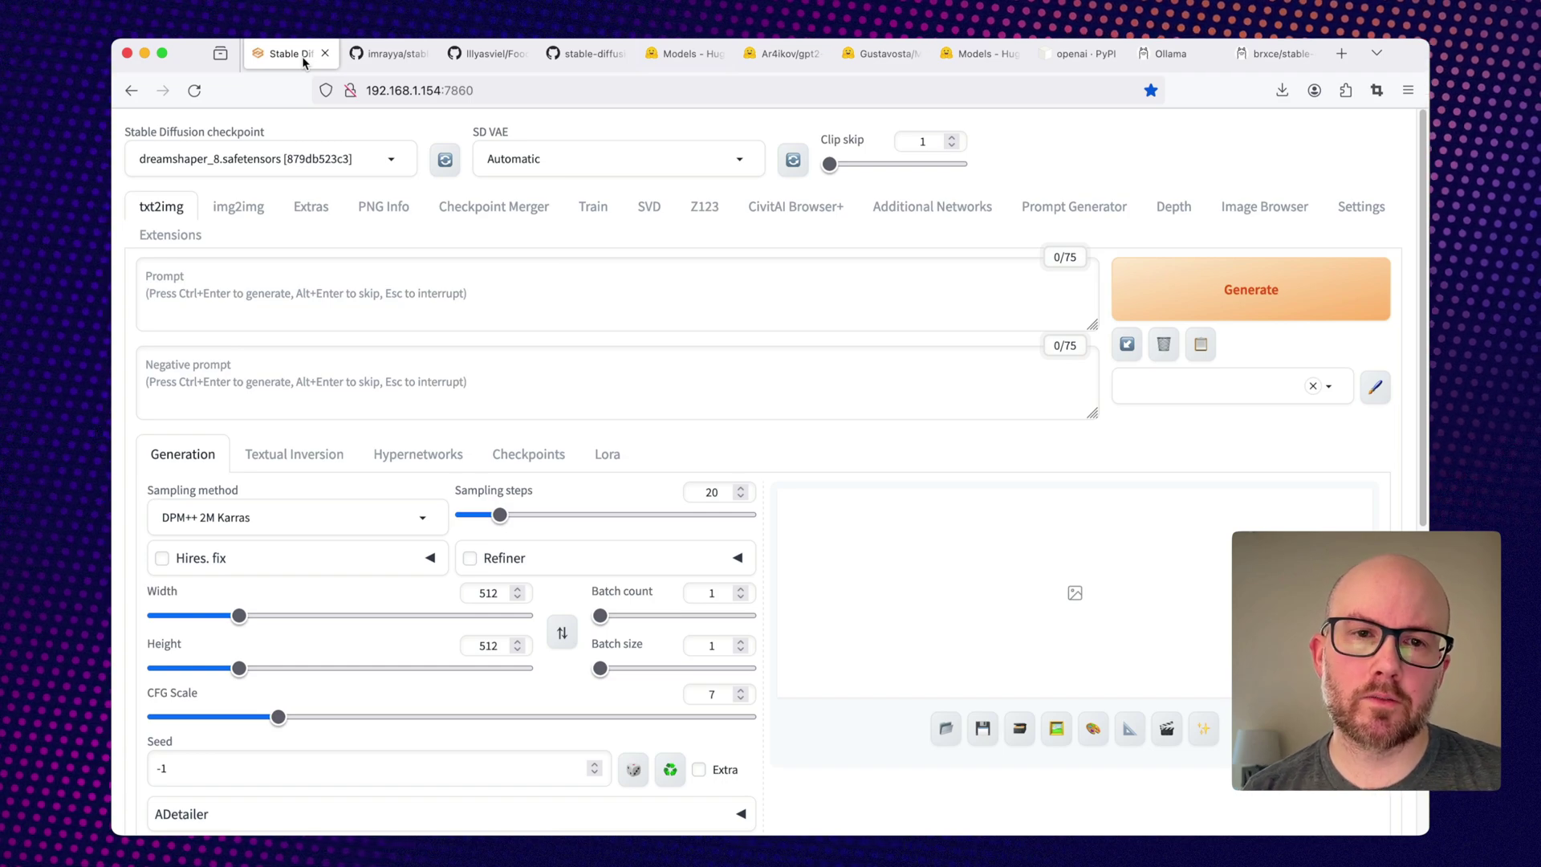
Load the WebUI's Extensions > Available list, then return to the imrayya Prompt_Generator repository.
left_click(393, 56)
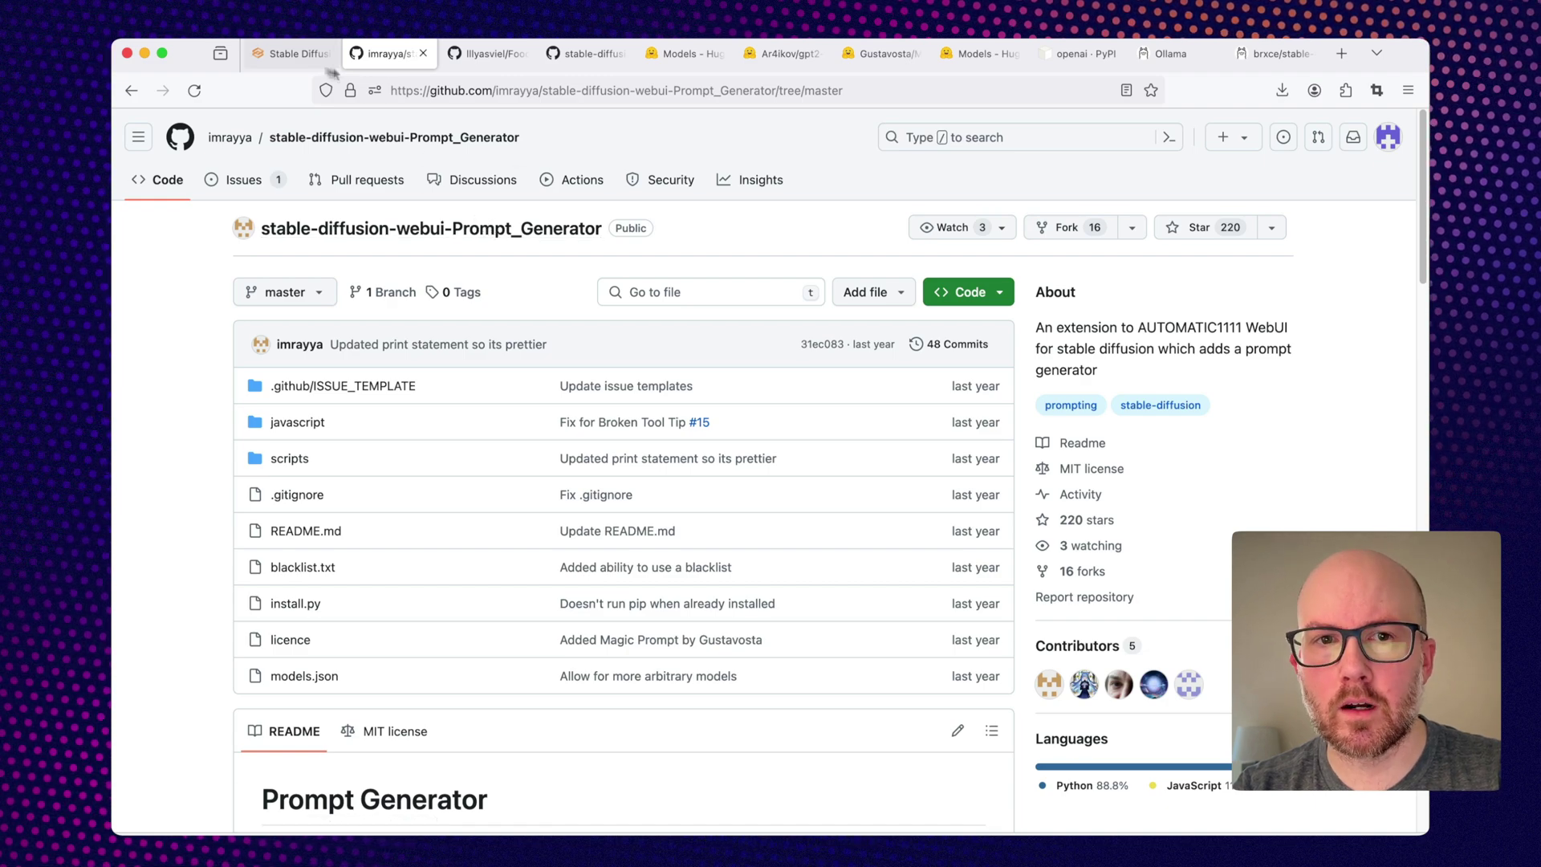
left_click(297, 54)
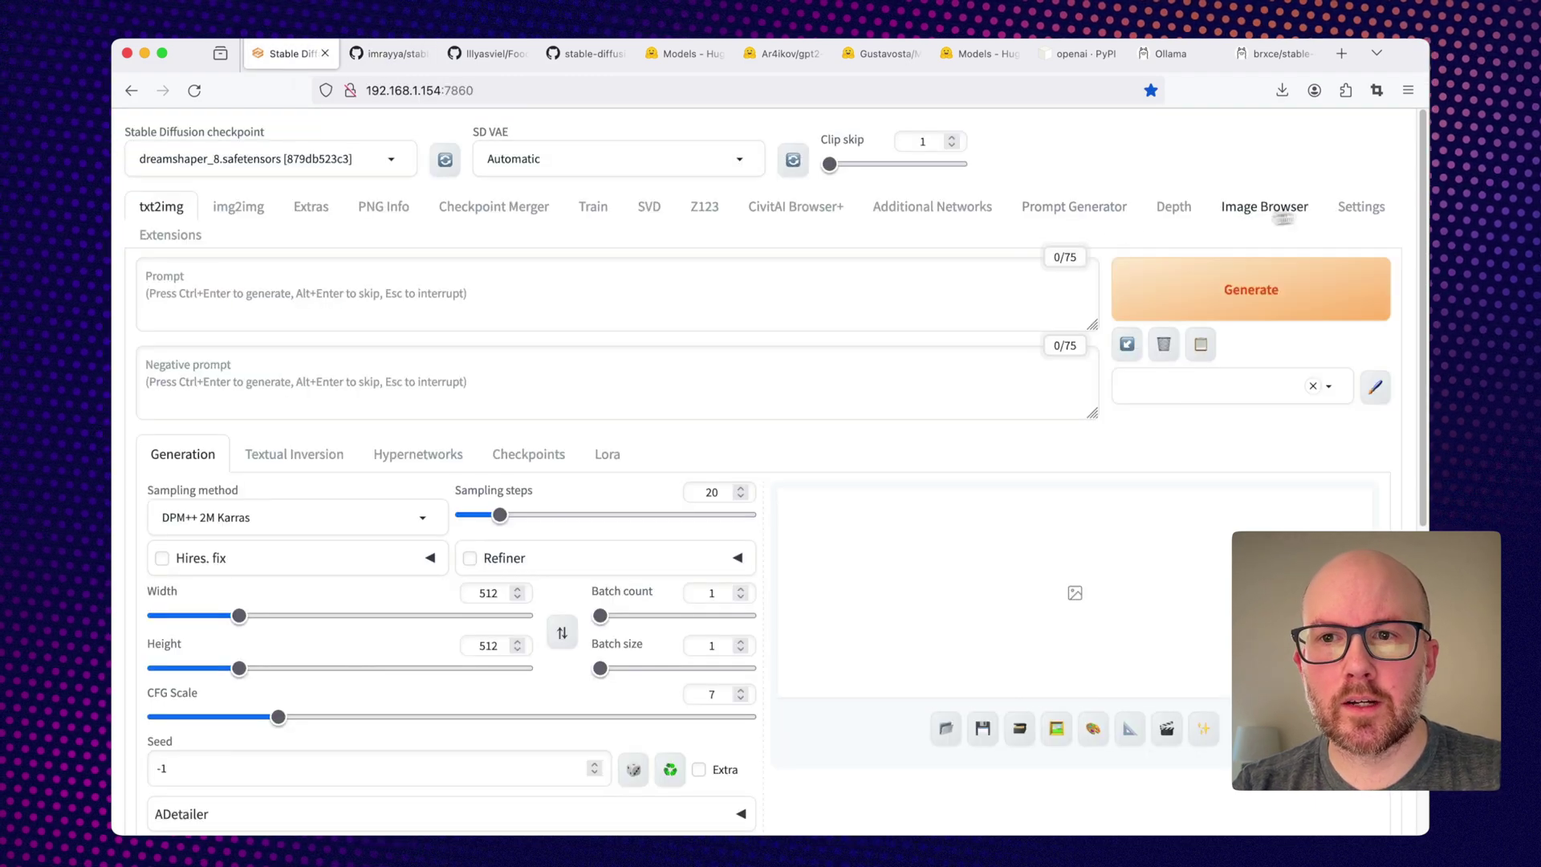
left_click(170, 234)
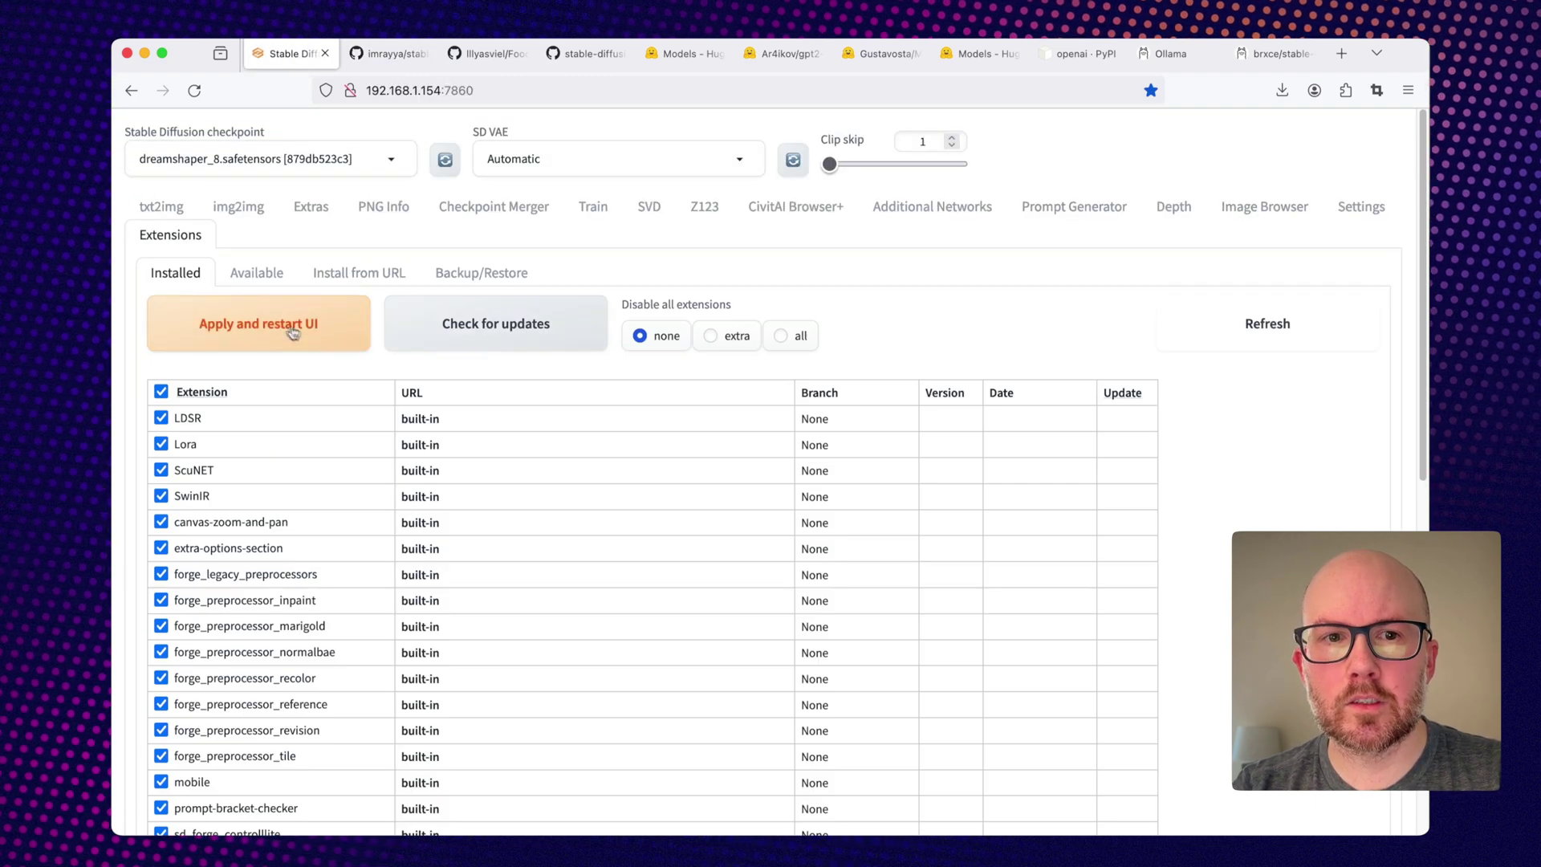
left_click(257, 273)
left_click(166, 386)
left_click(259, 314)
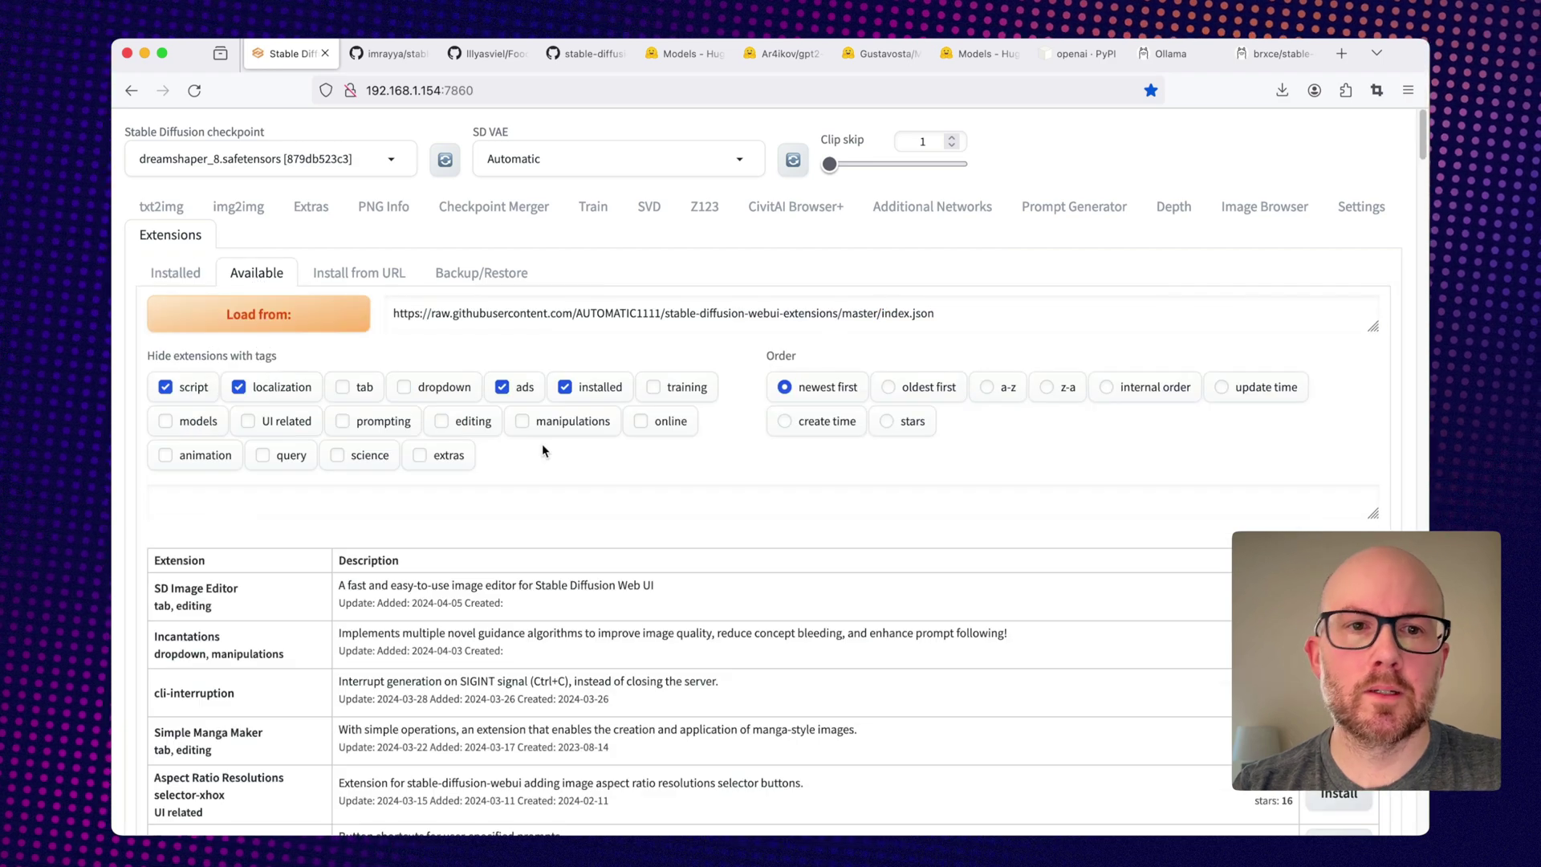
left_click(388, 55)
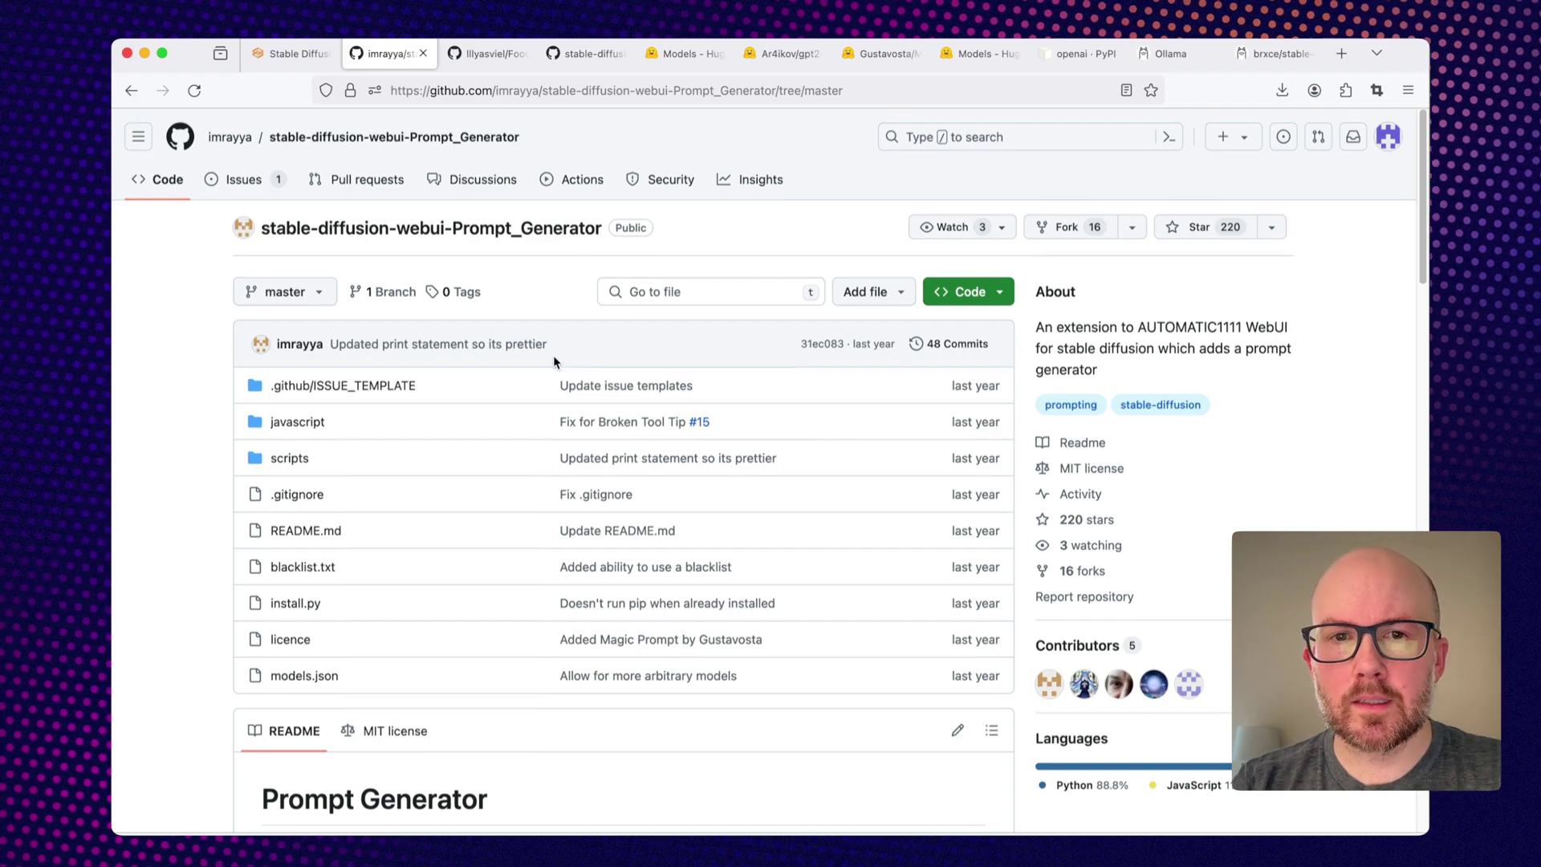
Scroll down to the Prompt Generator README about its distilgpt2 and MagicPrompt models.
scroll(554, 362, "down", 4)
scroll(553, 362, "down", 5)
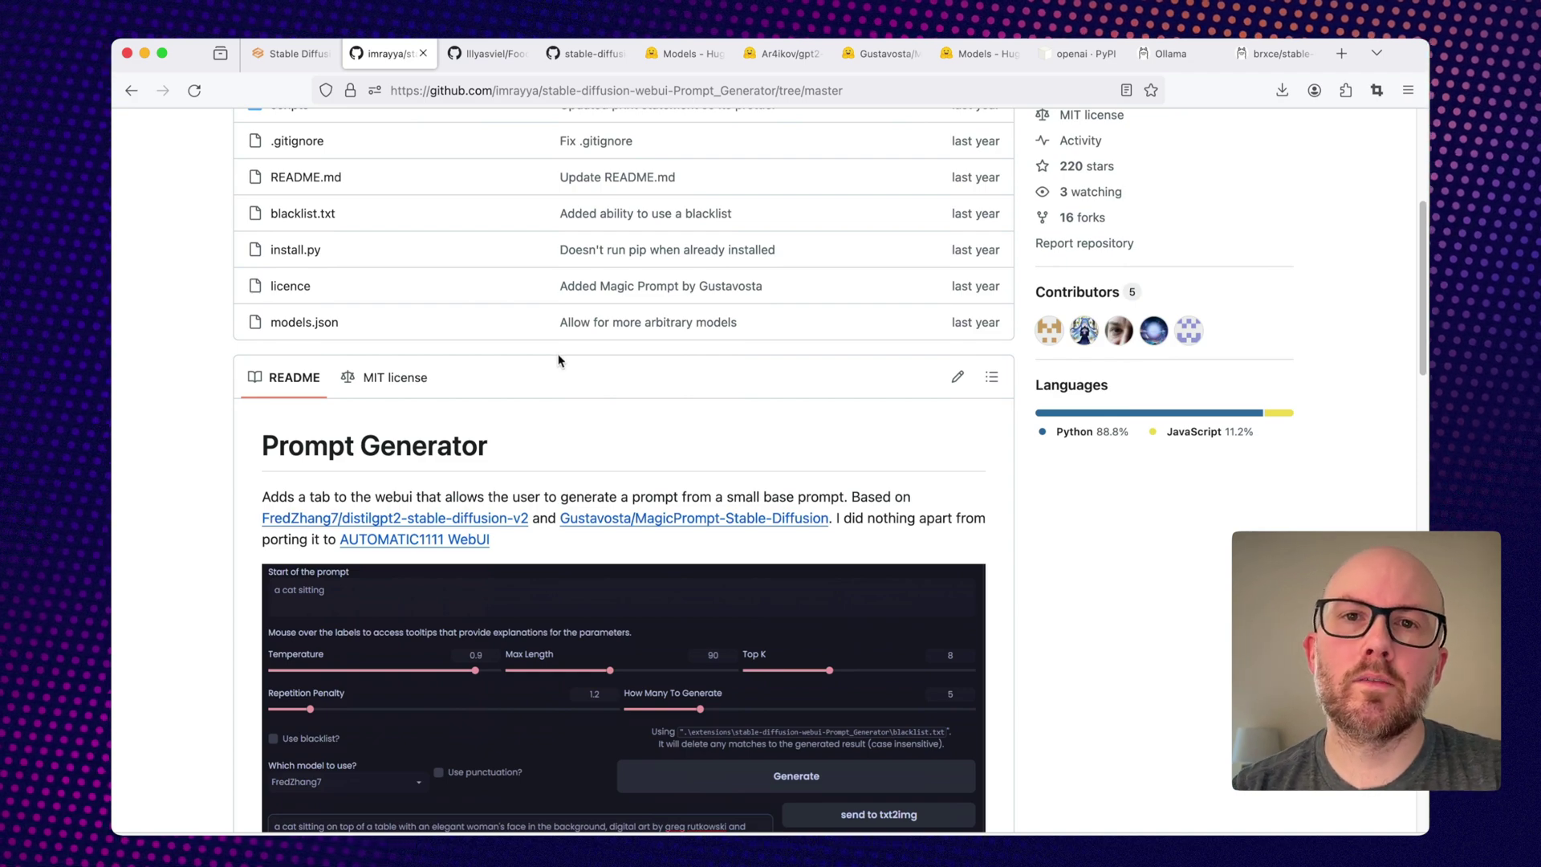
Browse the txt2img Styles dropdown's saved prompt styles, then return to the README.
left_click(276, 56)
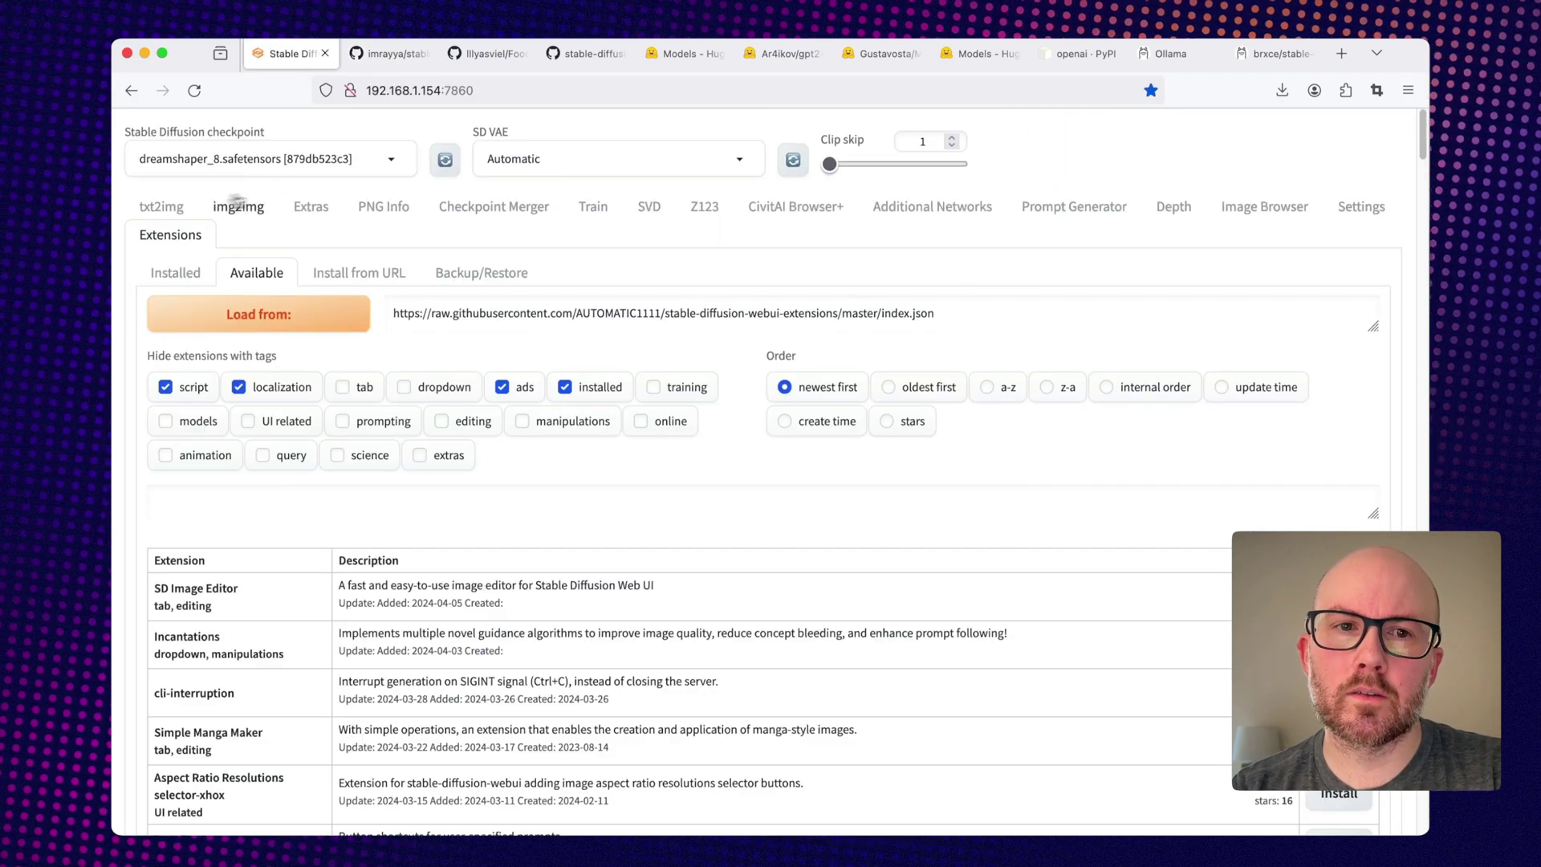
left_click(161, 206)
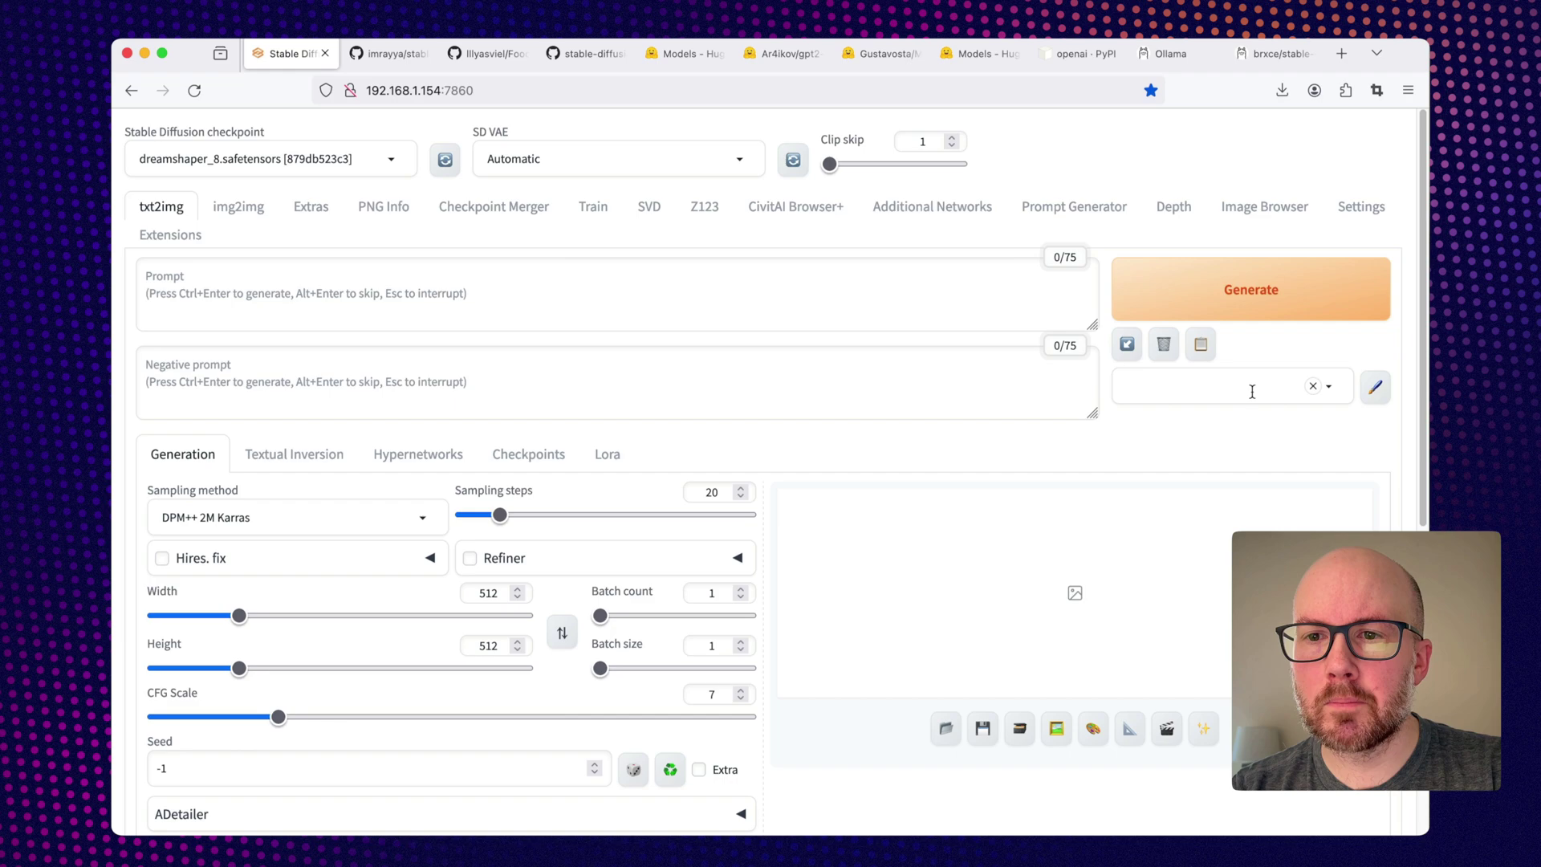
left_click(1329, 388)
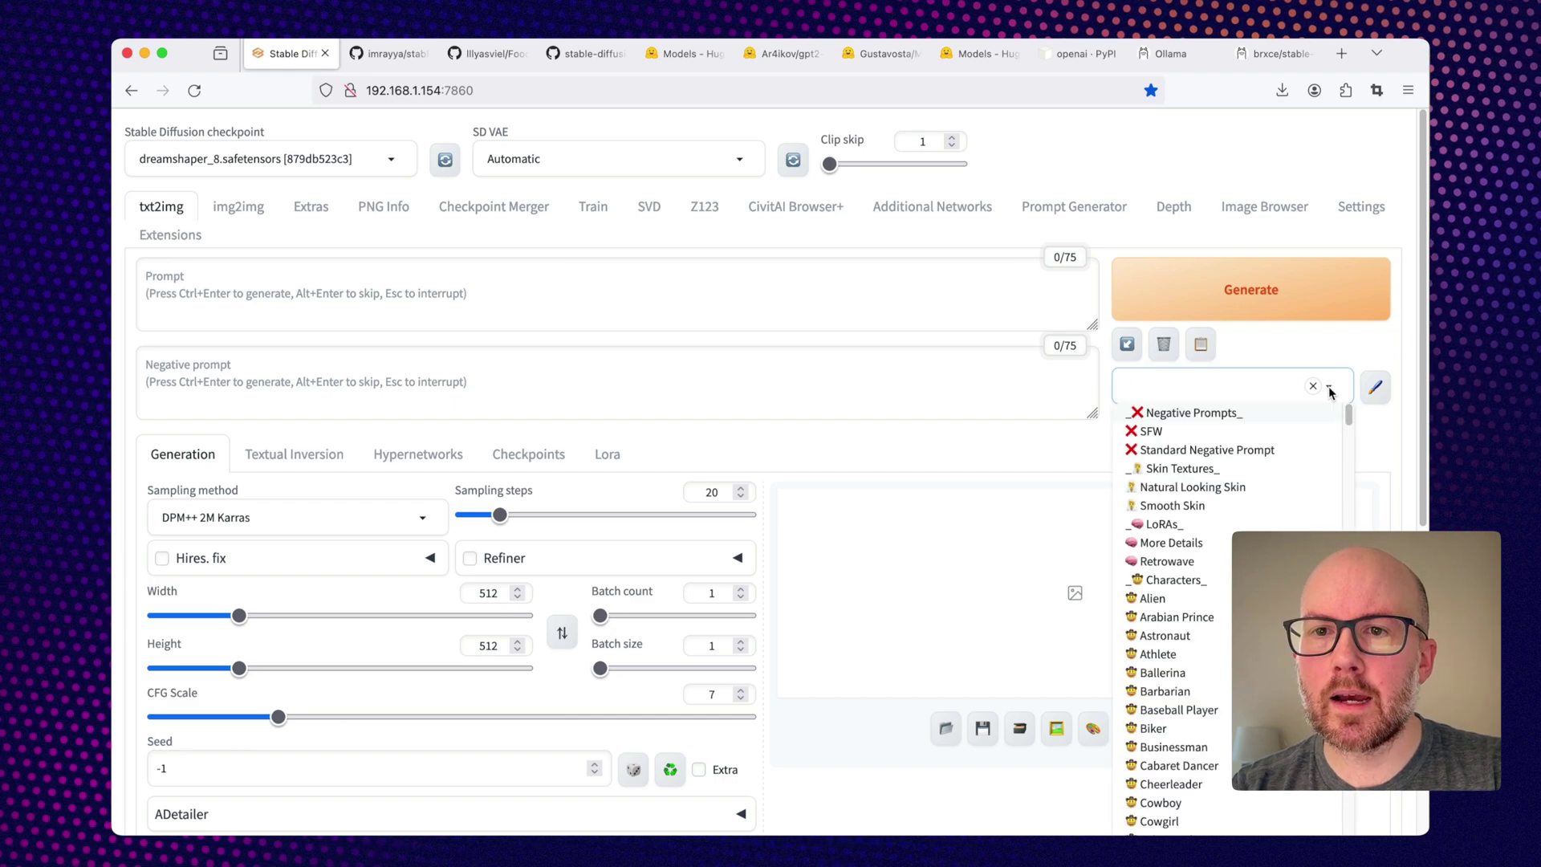
scroll(1195, 674, "down", 1)
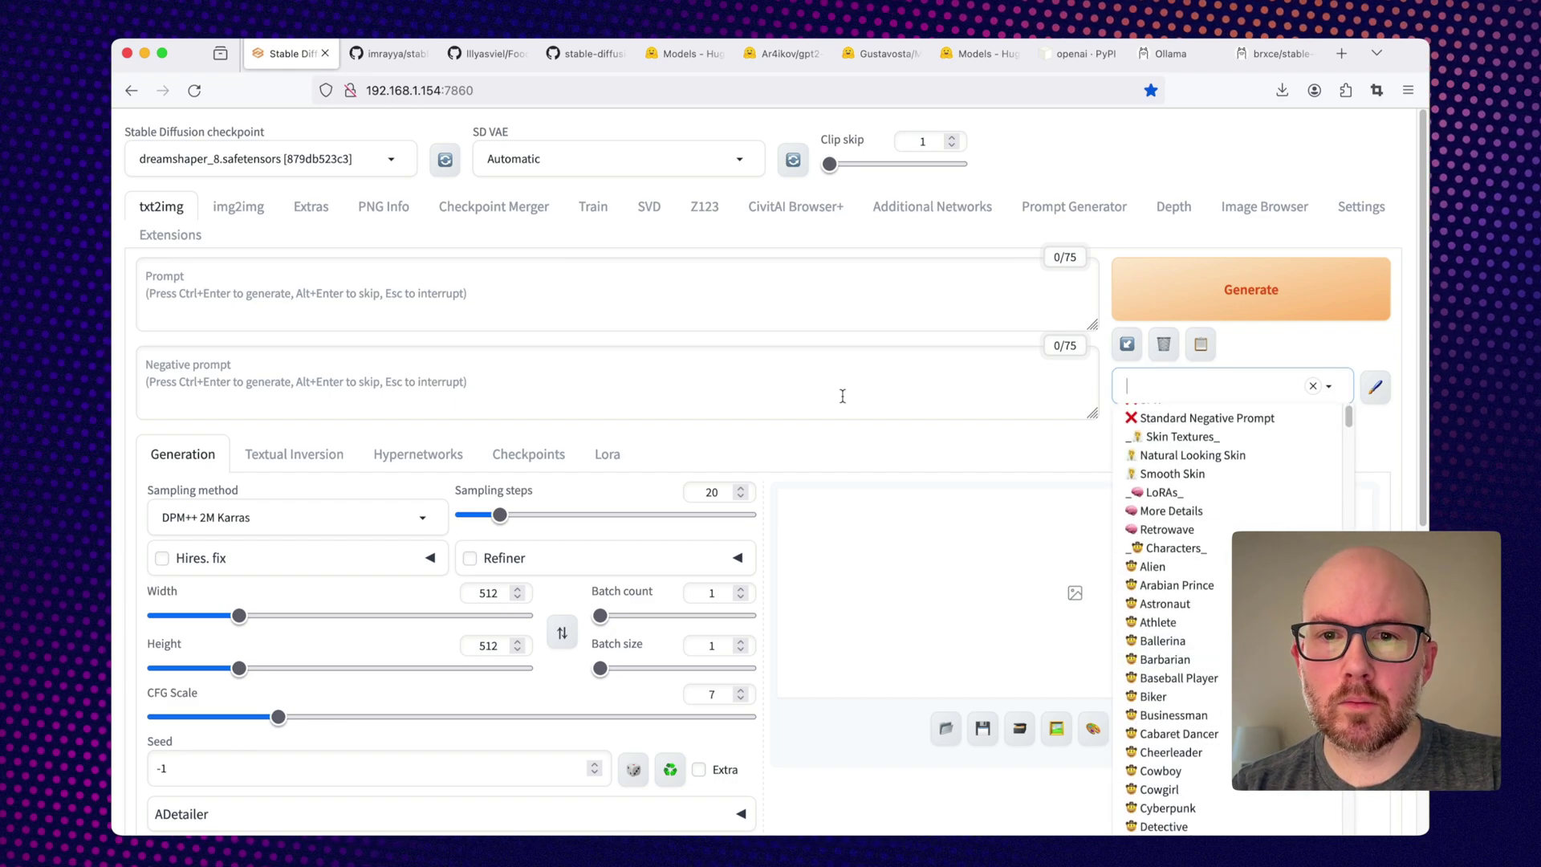
left_click(382, 53)
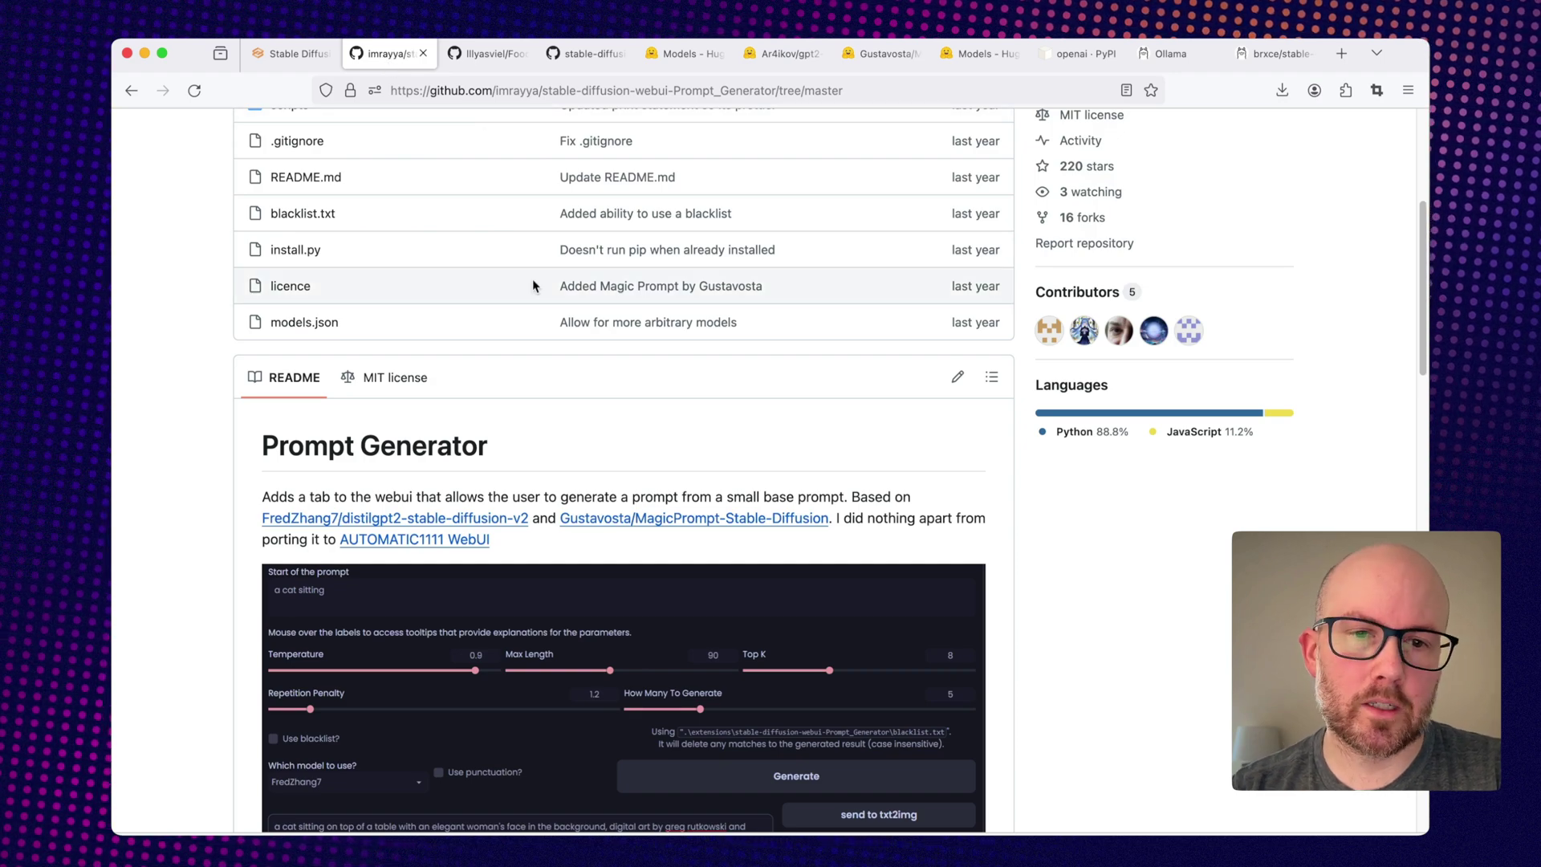
Read through the Prompt Generator README, glancing at the Hugging Face prompt-generator models.
scroll(532, 281, "down", 3)
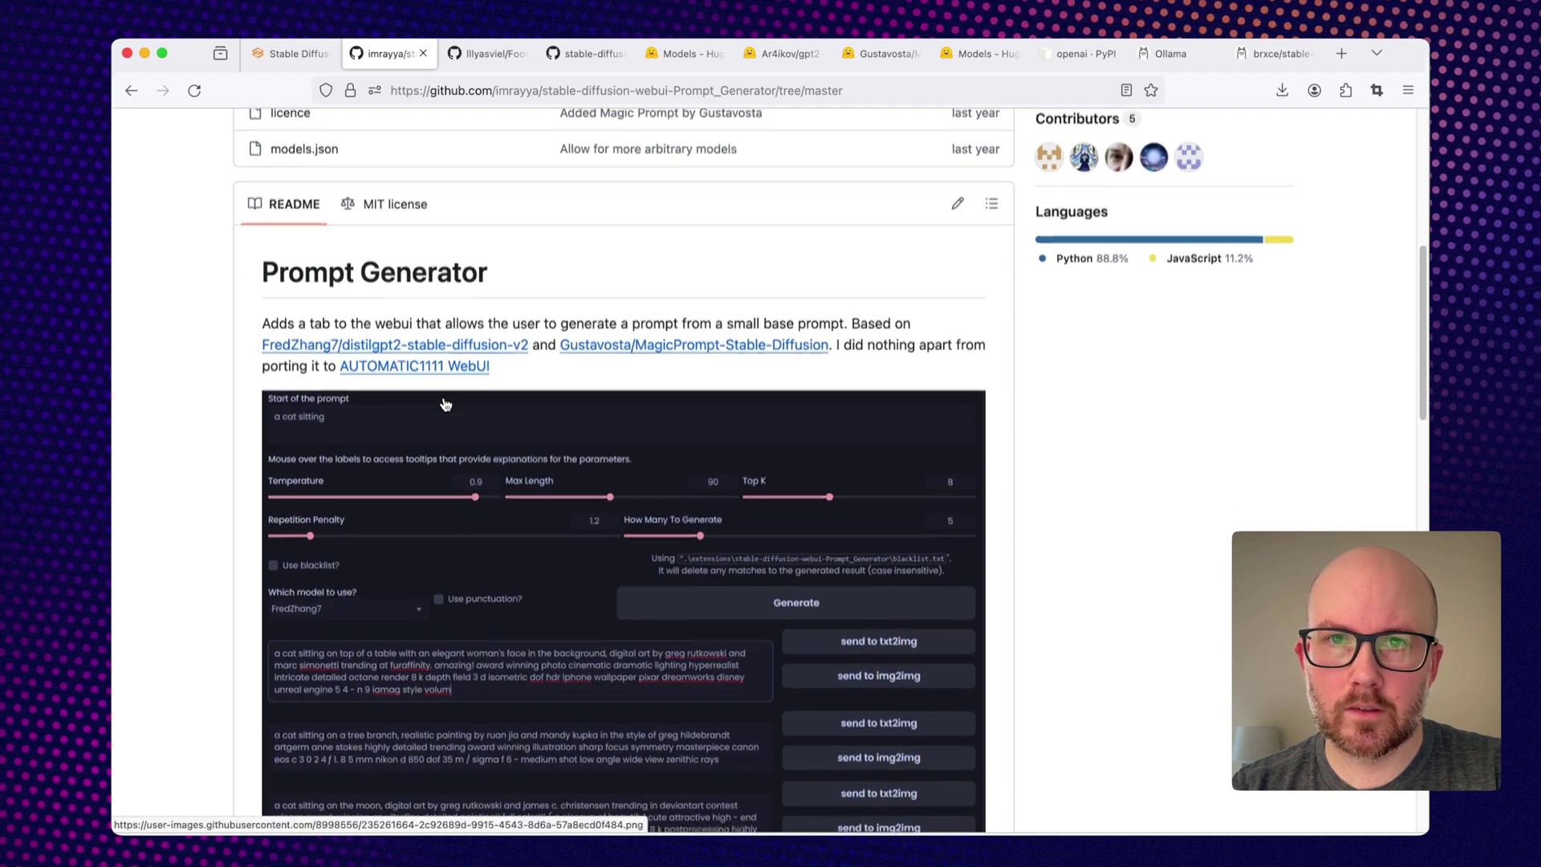
scroll(481, 321, "down", 2)
left_click(663, 56)
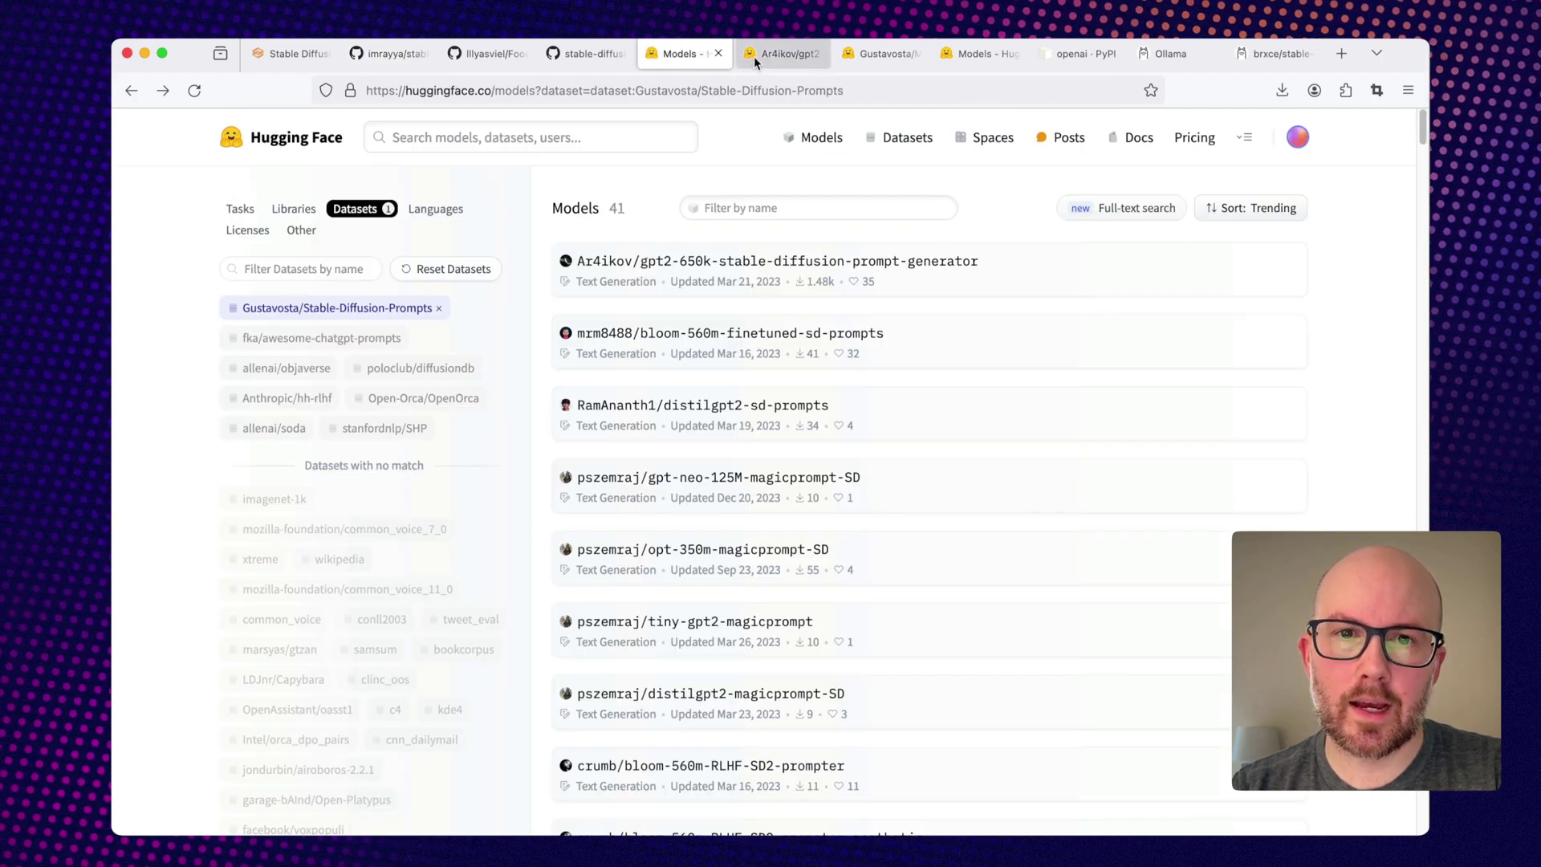
left_click(373, 53)
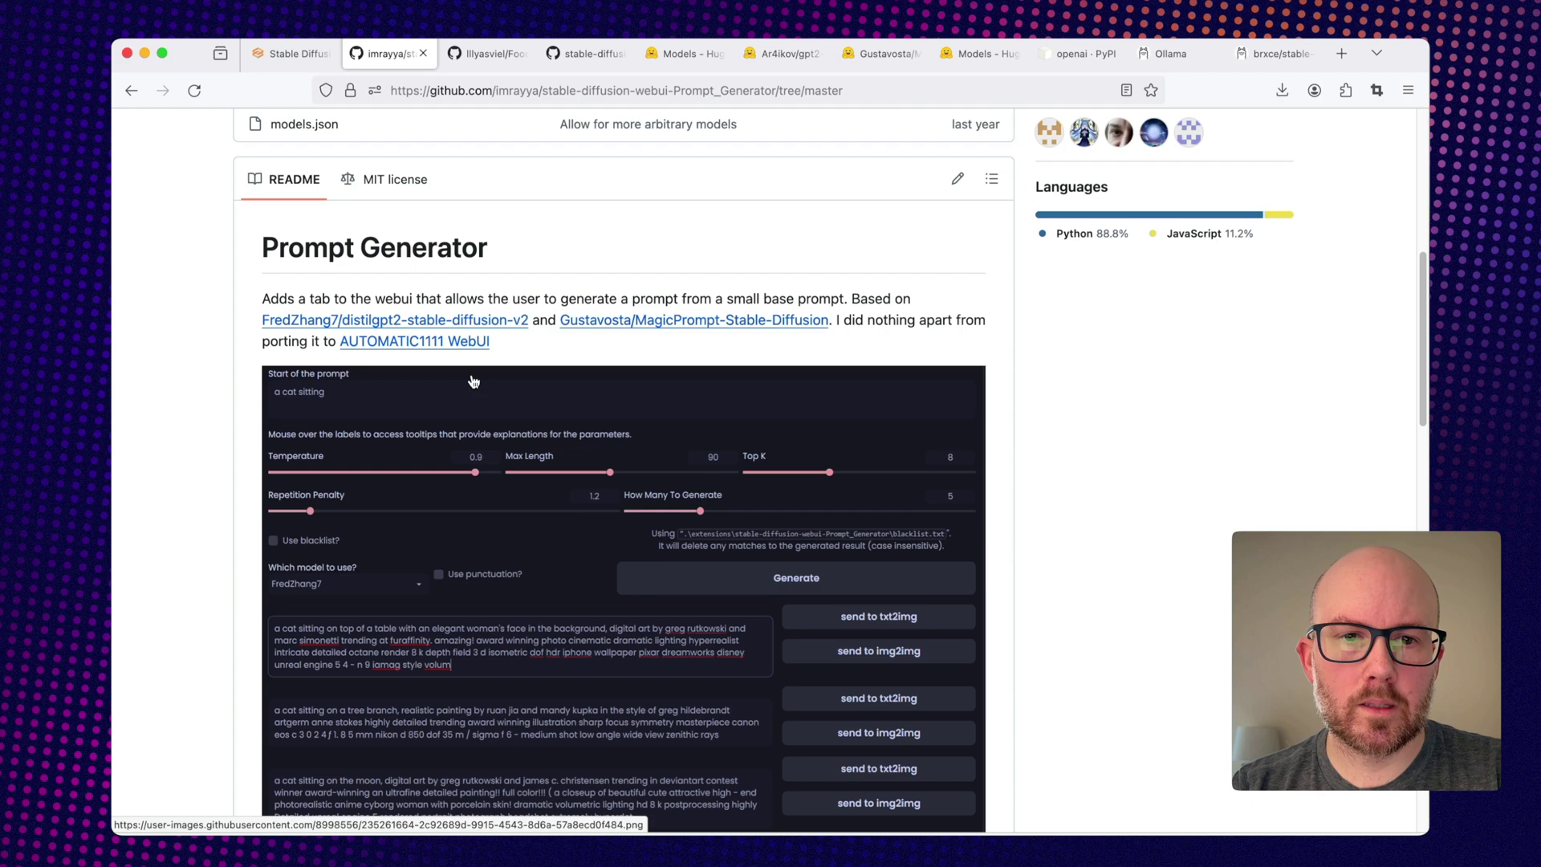
scroll(452, 406, "down", 3)
scroll(452, 404, "down", 1)
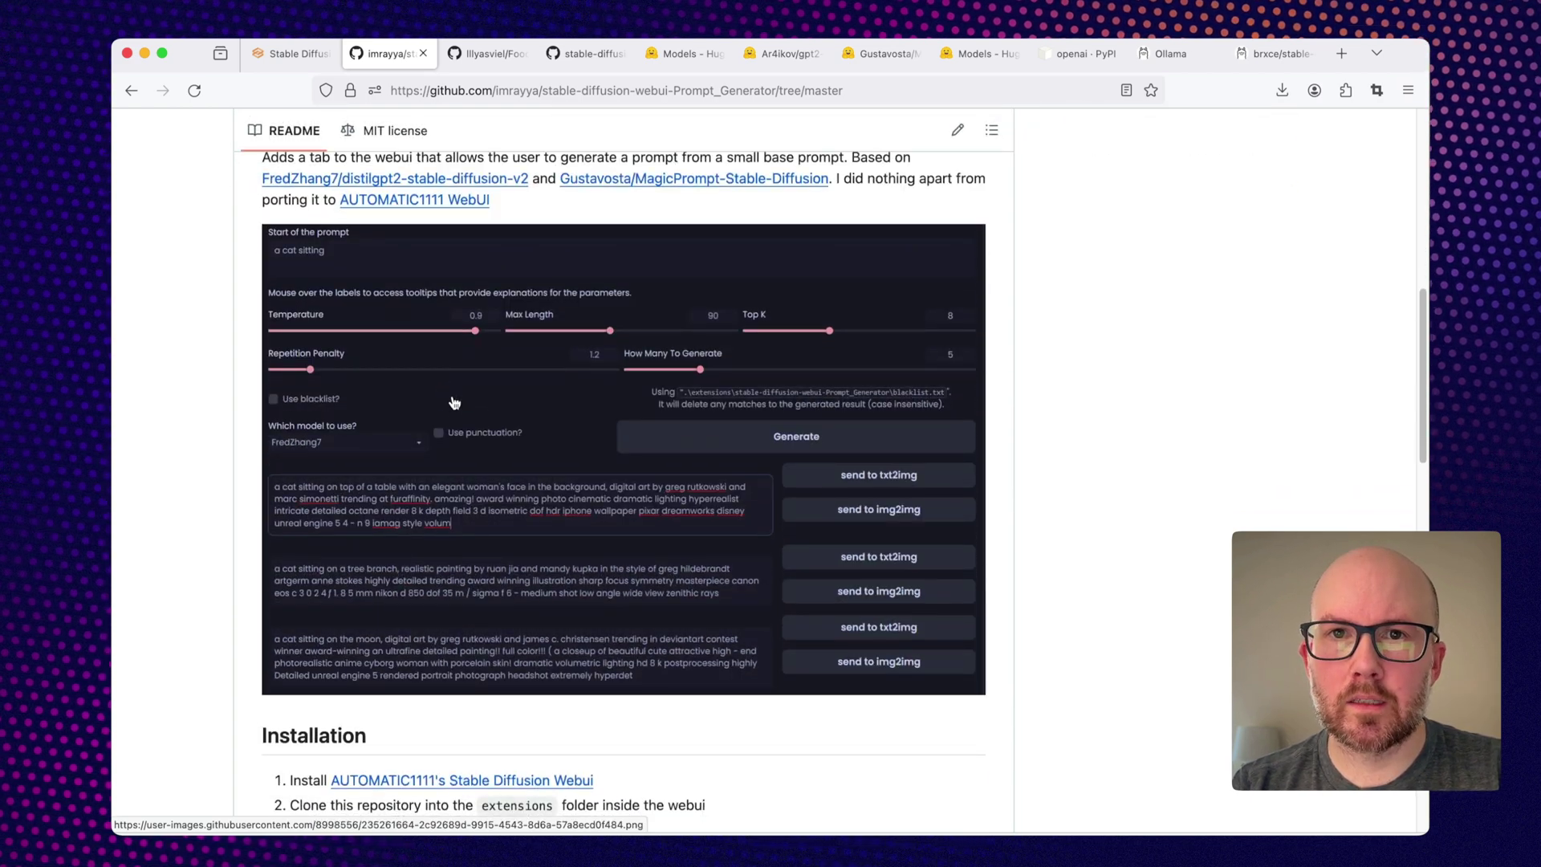
scroll(450, 401, "down", 1)
Highlight the GPT-2 note in Fooocus's README, then read Prompt Generator's Installation and Usage.
left_click(481, 53)
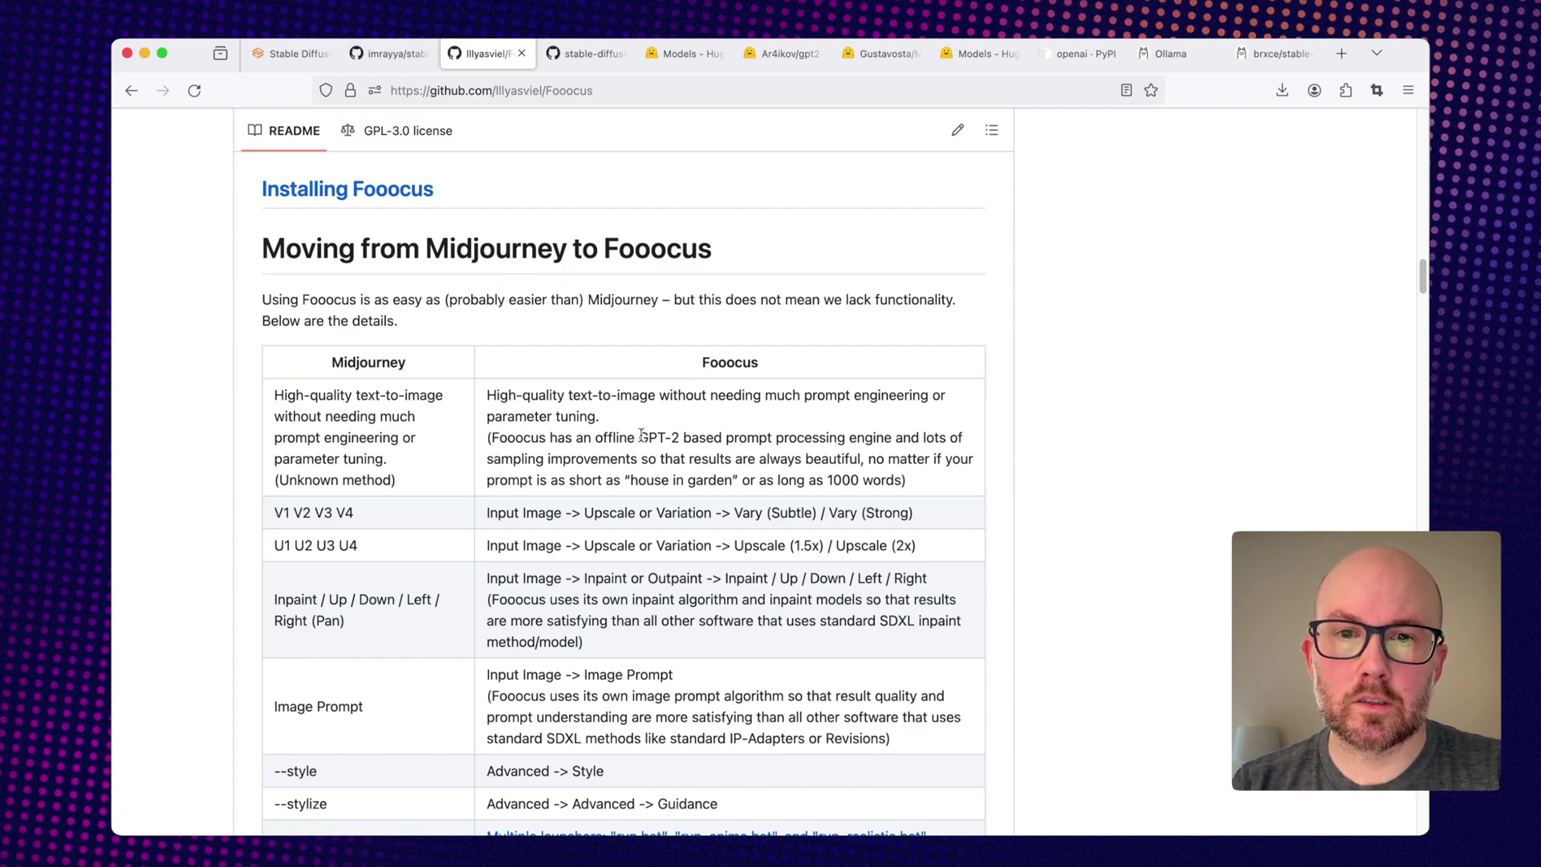
left_click_drag(640, 438, 687, 439)
left_click(389, 50)
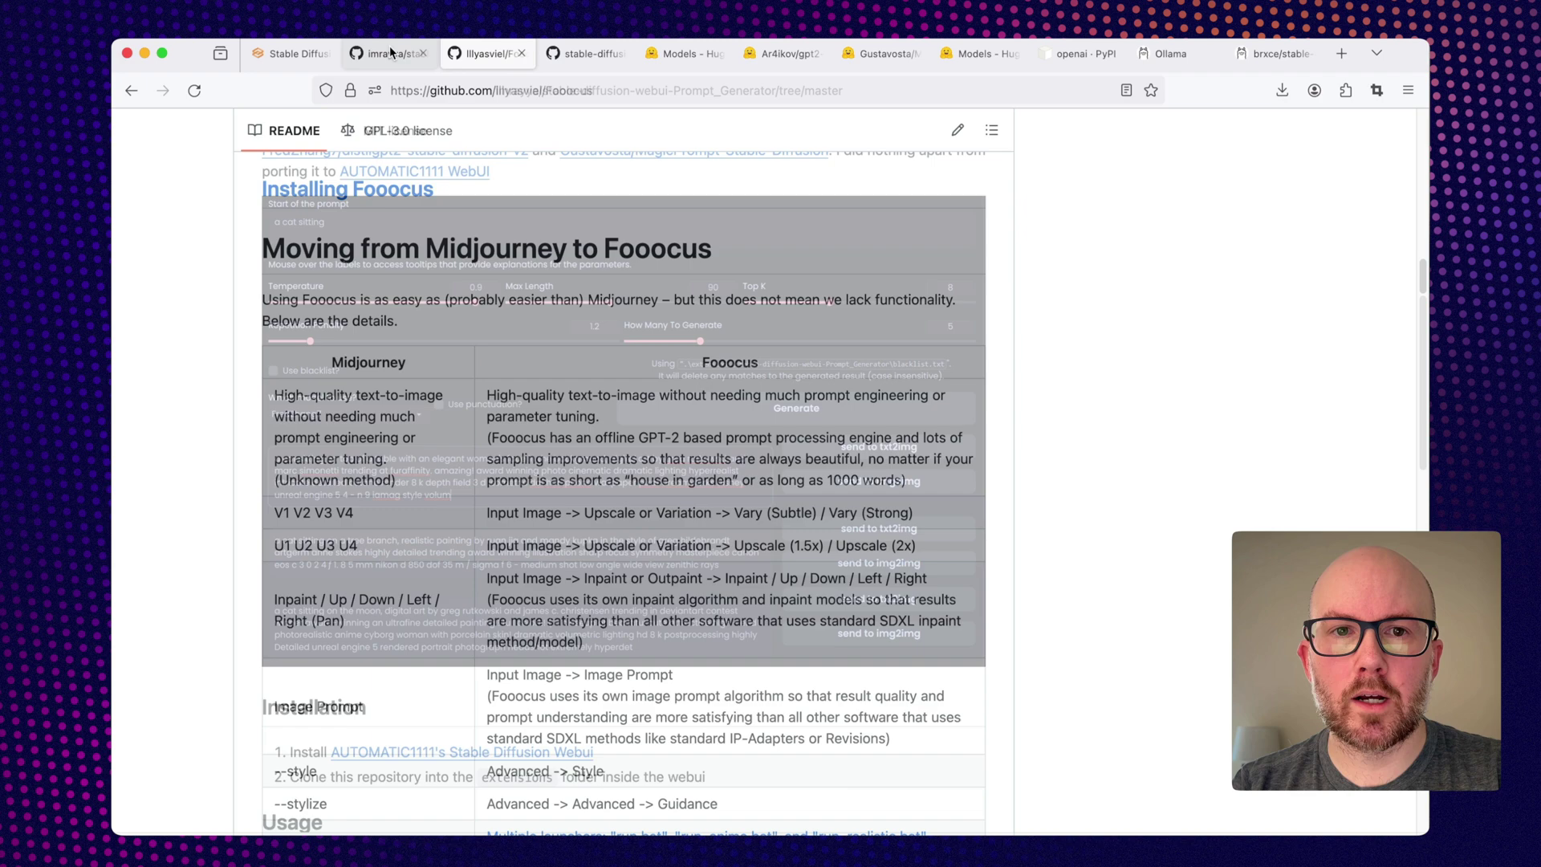
scroll(574, 470, "down", 2)
scroll(575, 469, "down", 2)
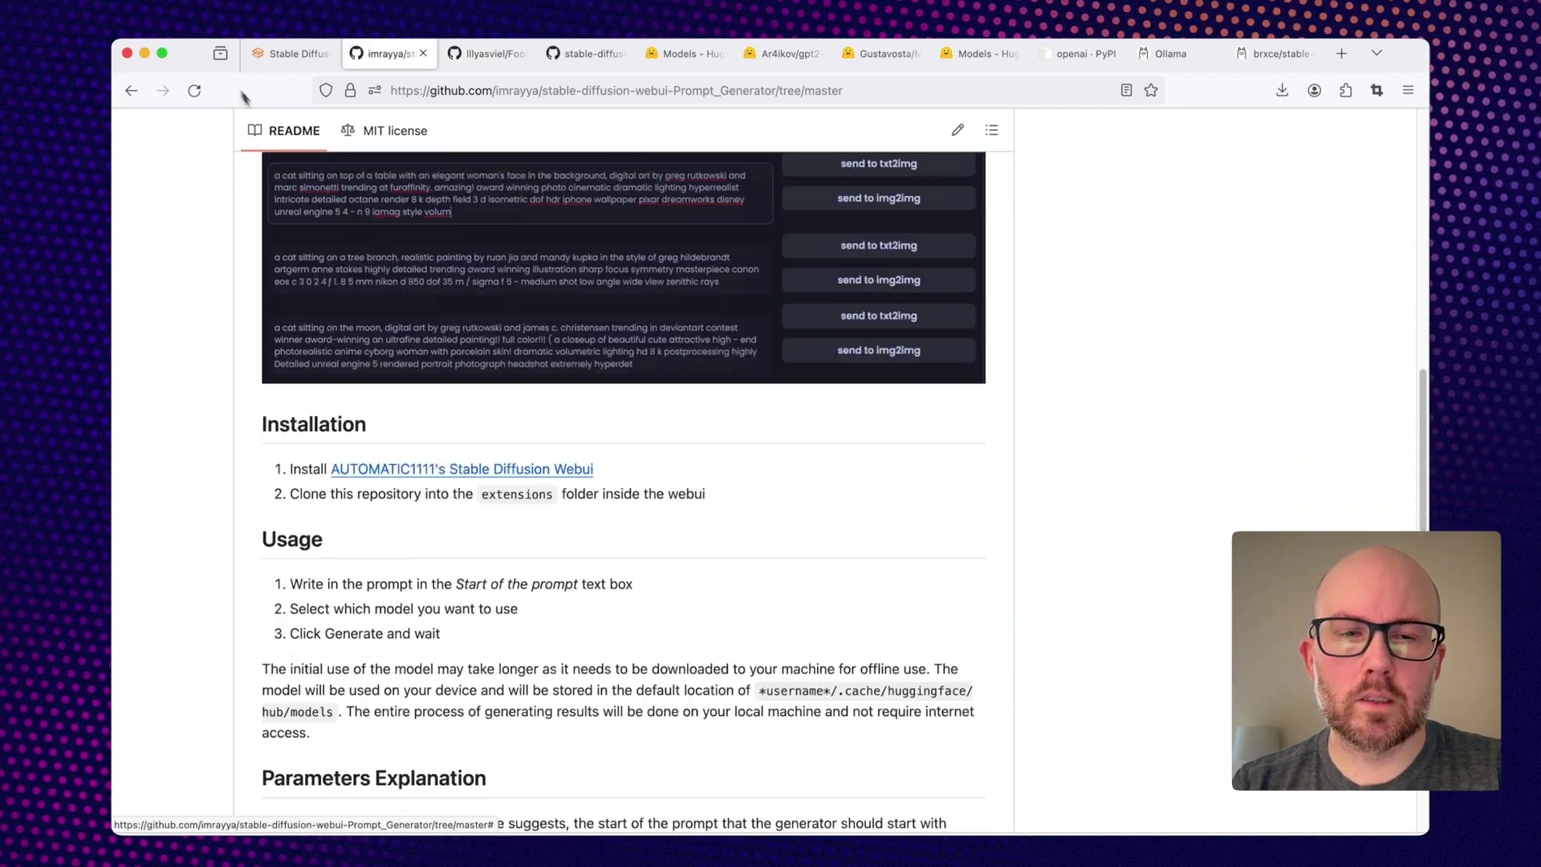
left_click(278, 54)
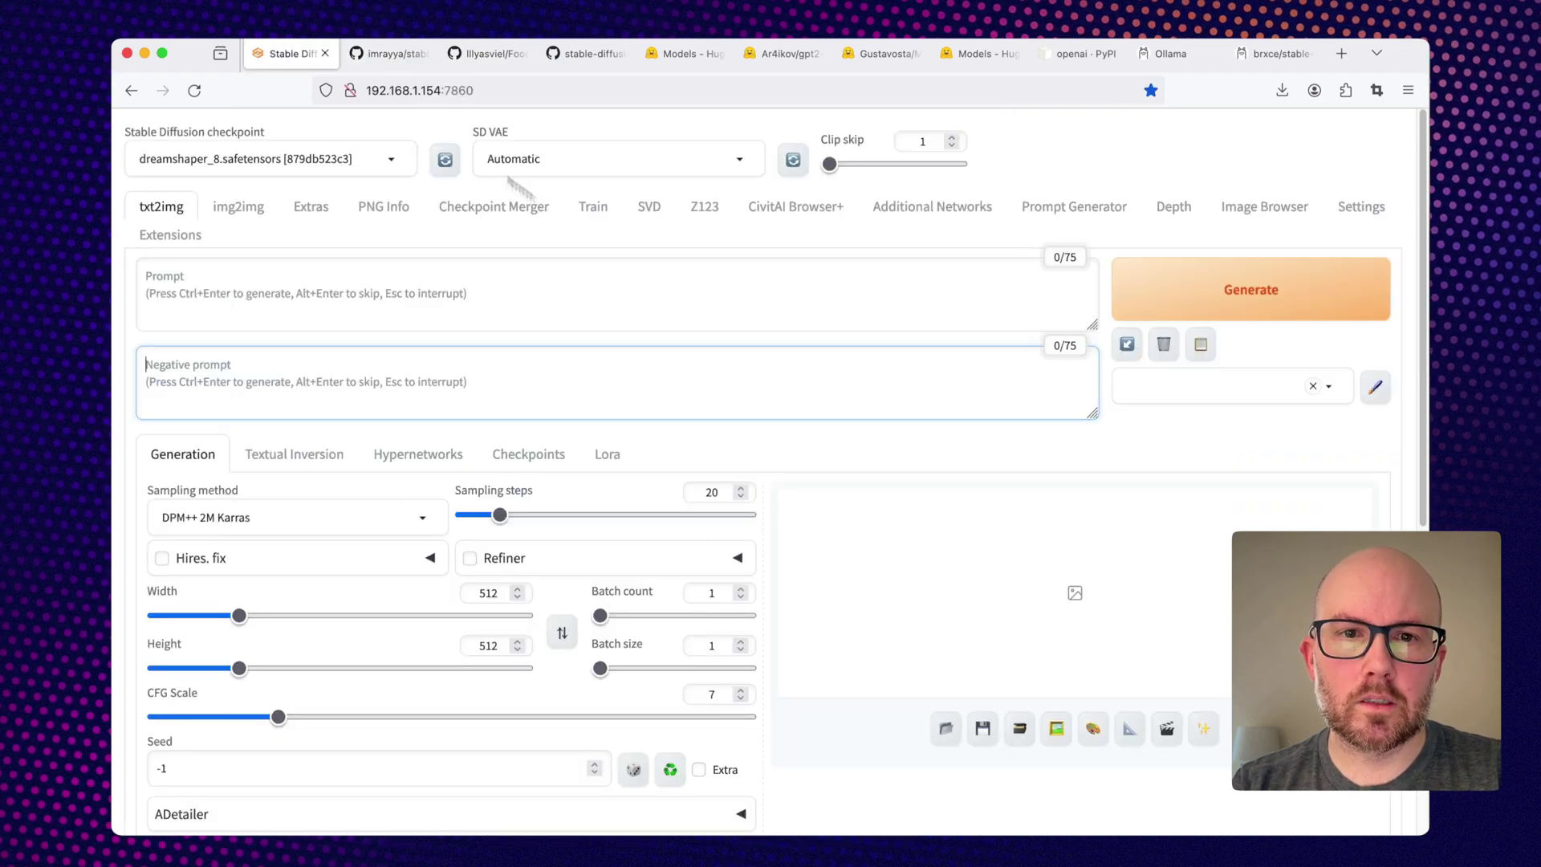
Enter 'a photo of an astronaut,' as the Prompt Generator start text with punctuation enabled.
left_click(1071, 211)
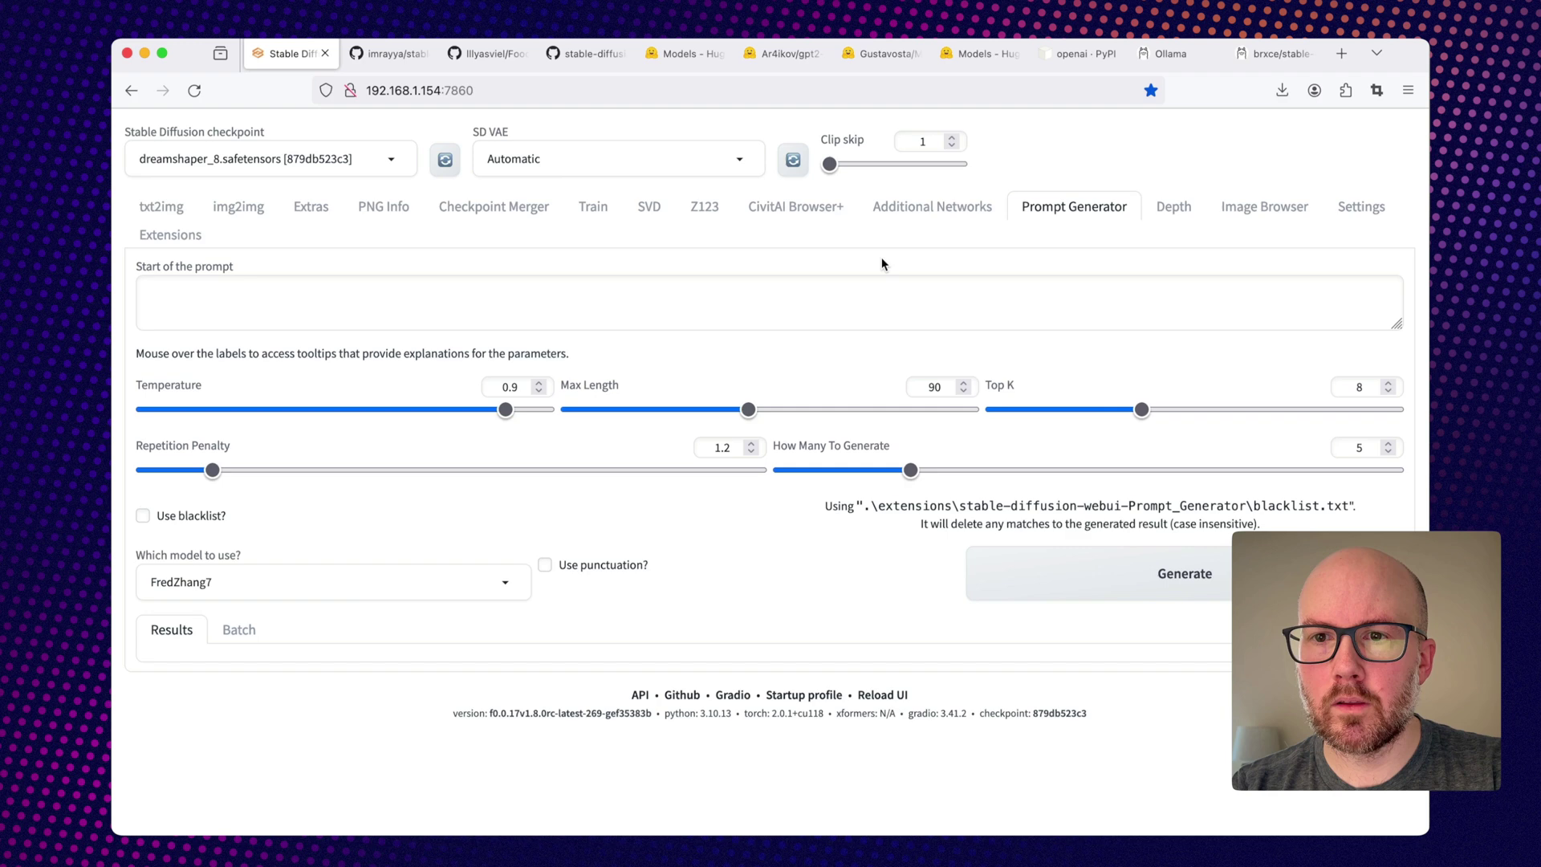
left_click(852, 295)
type("a photo of an astronaut")
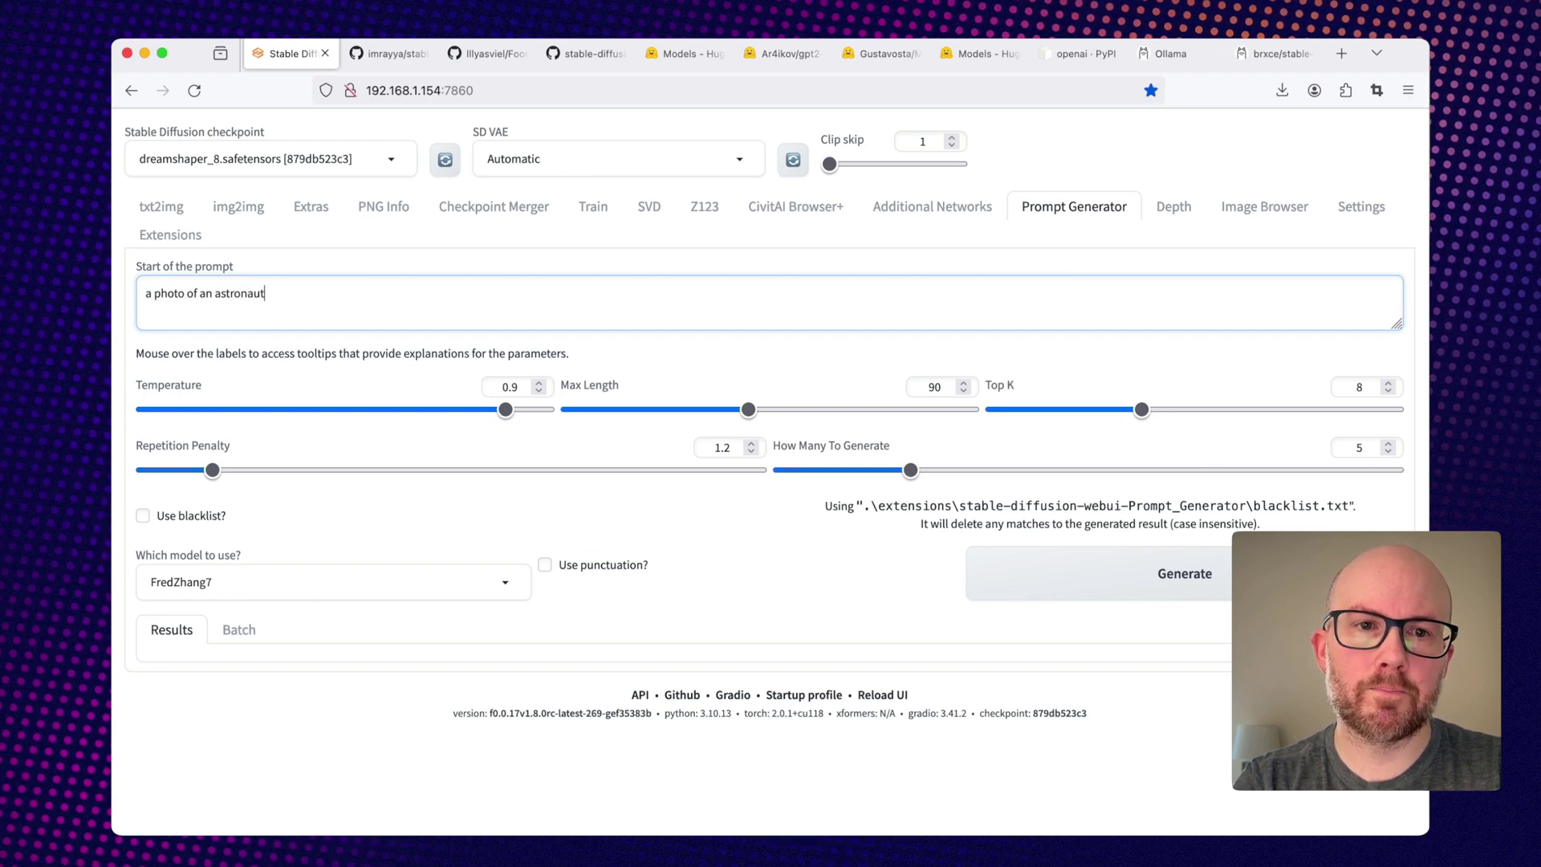
type(",")
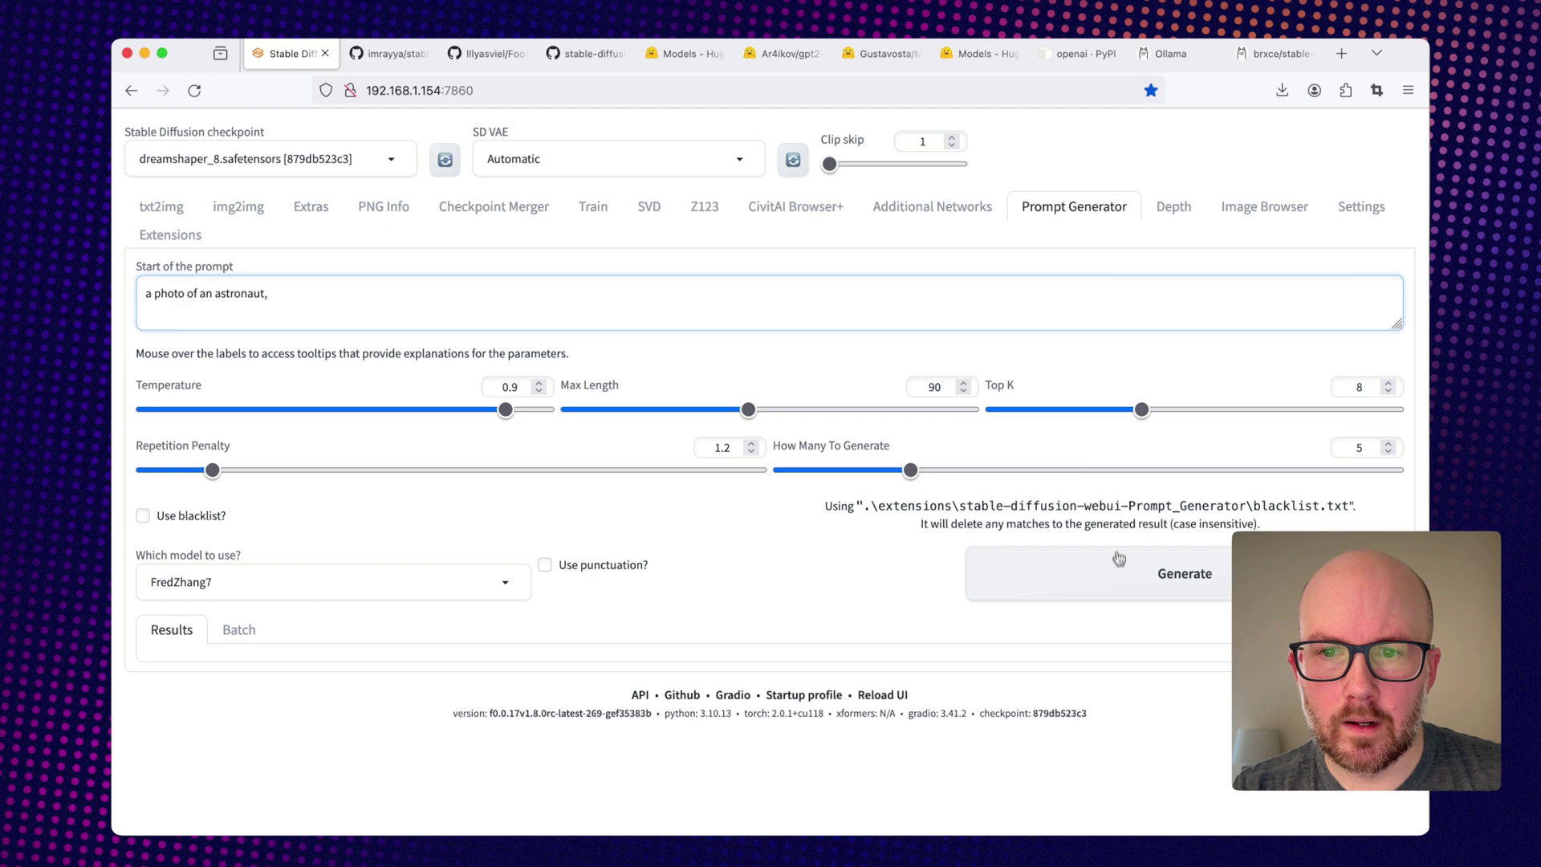
left_click(546, 566)
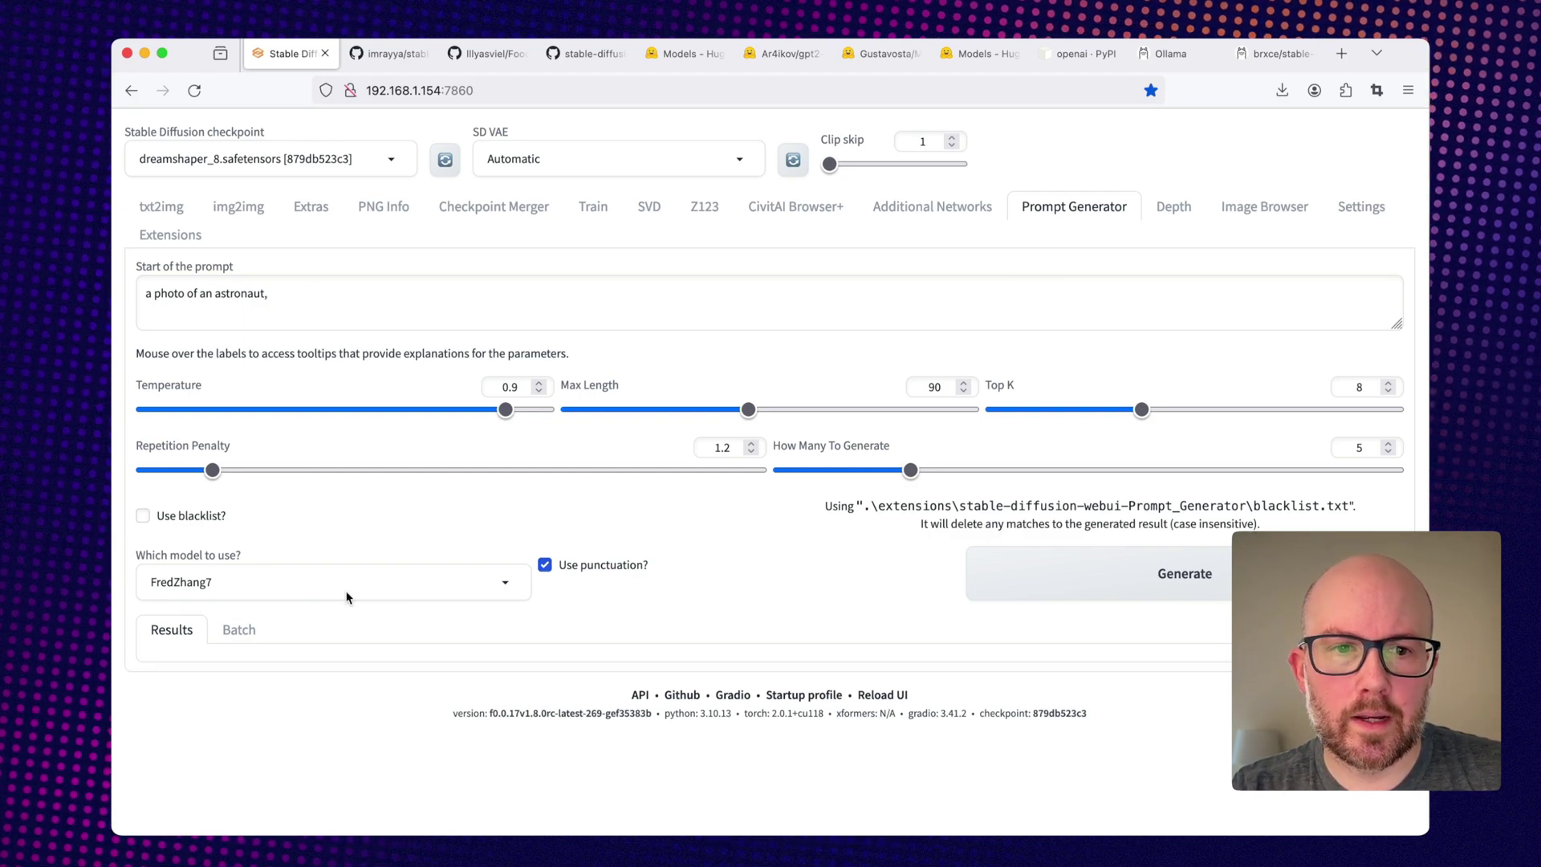
Scroll through the five generated astronaut prompts.
scroll(562, 652, "down", 2)
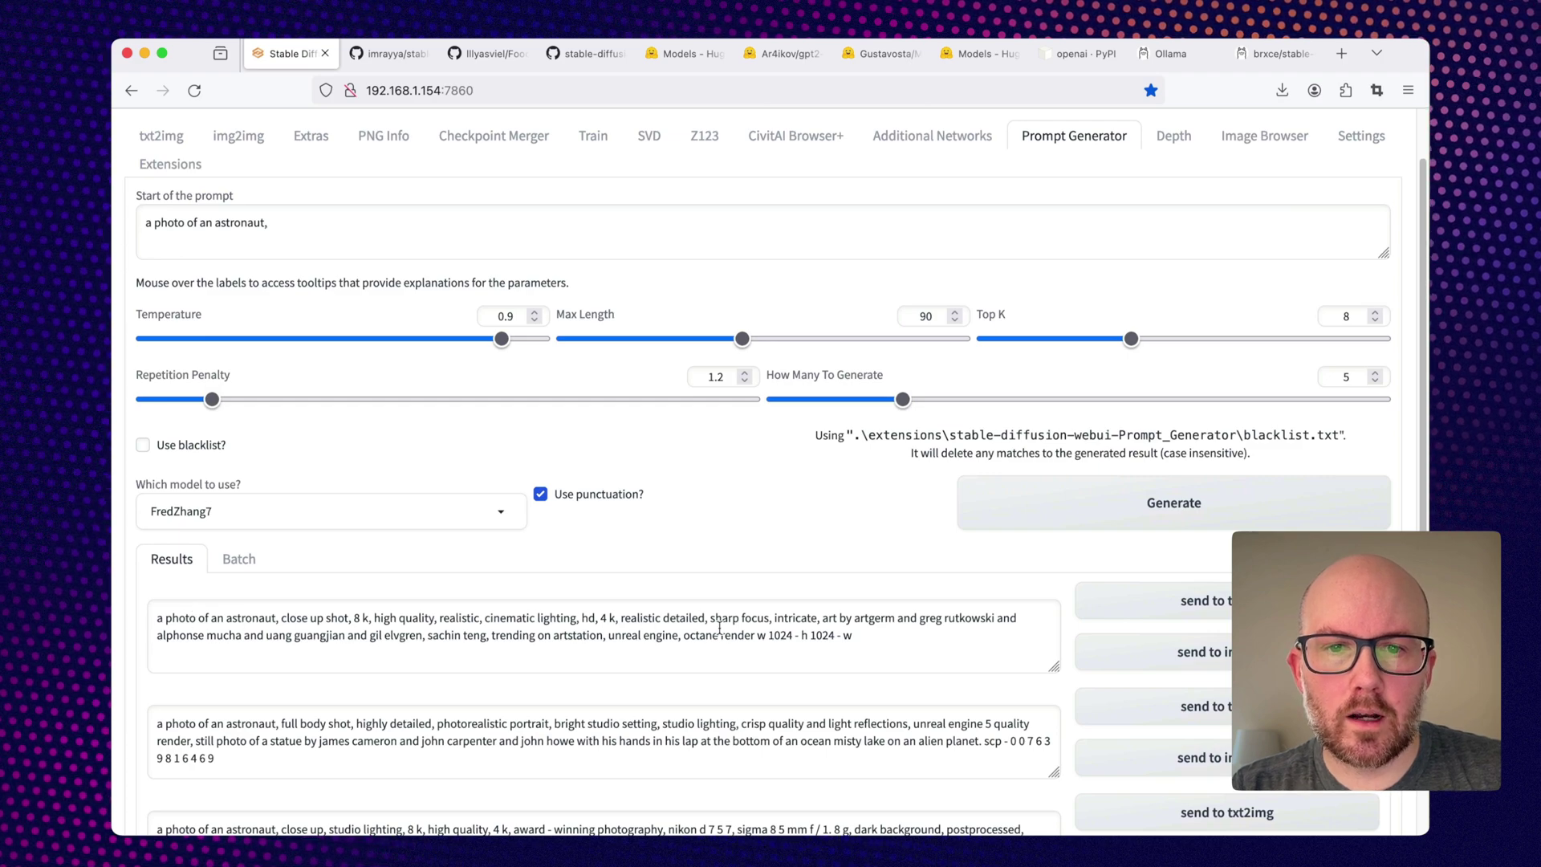
scroll(720, 626, "down", 5)
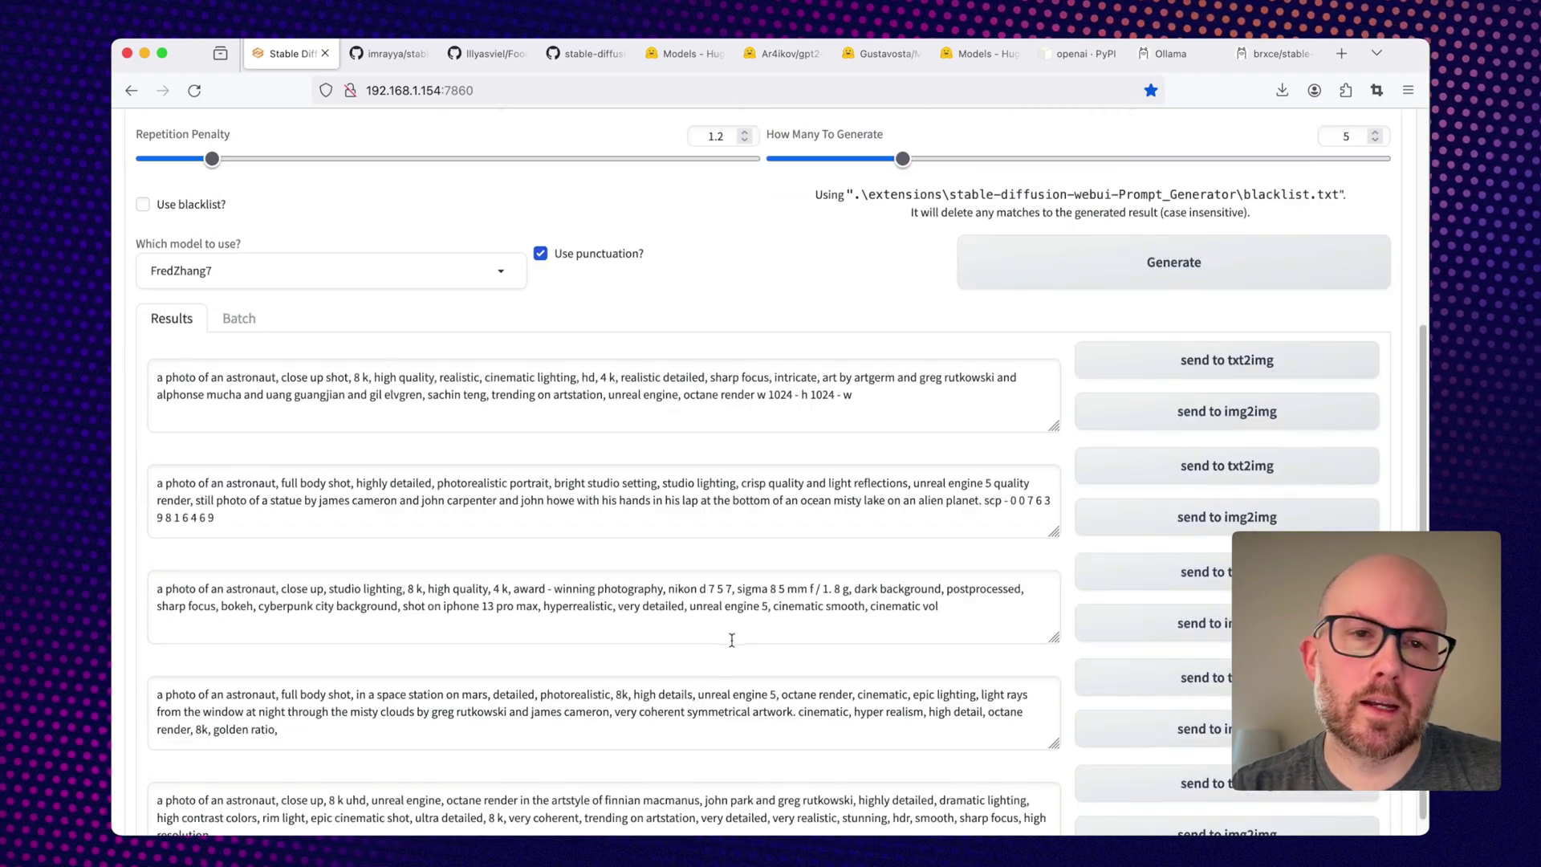
scroll(731, 639, "up", 4)
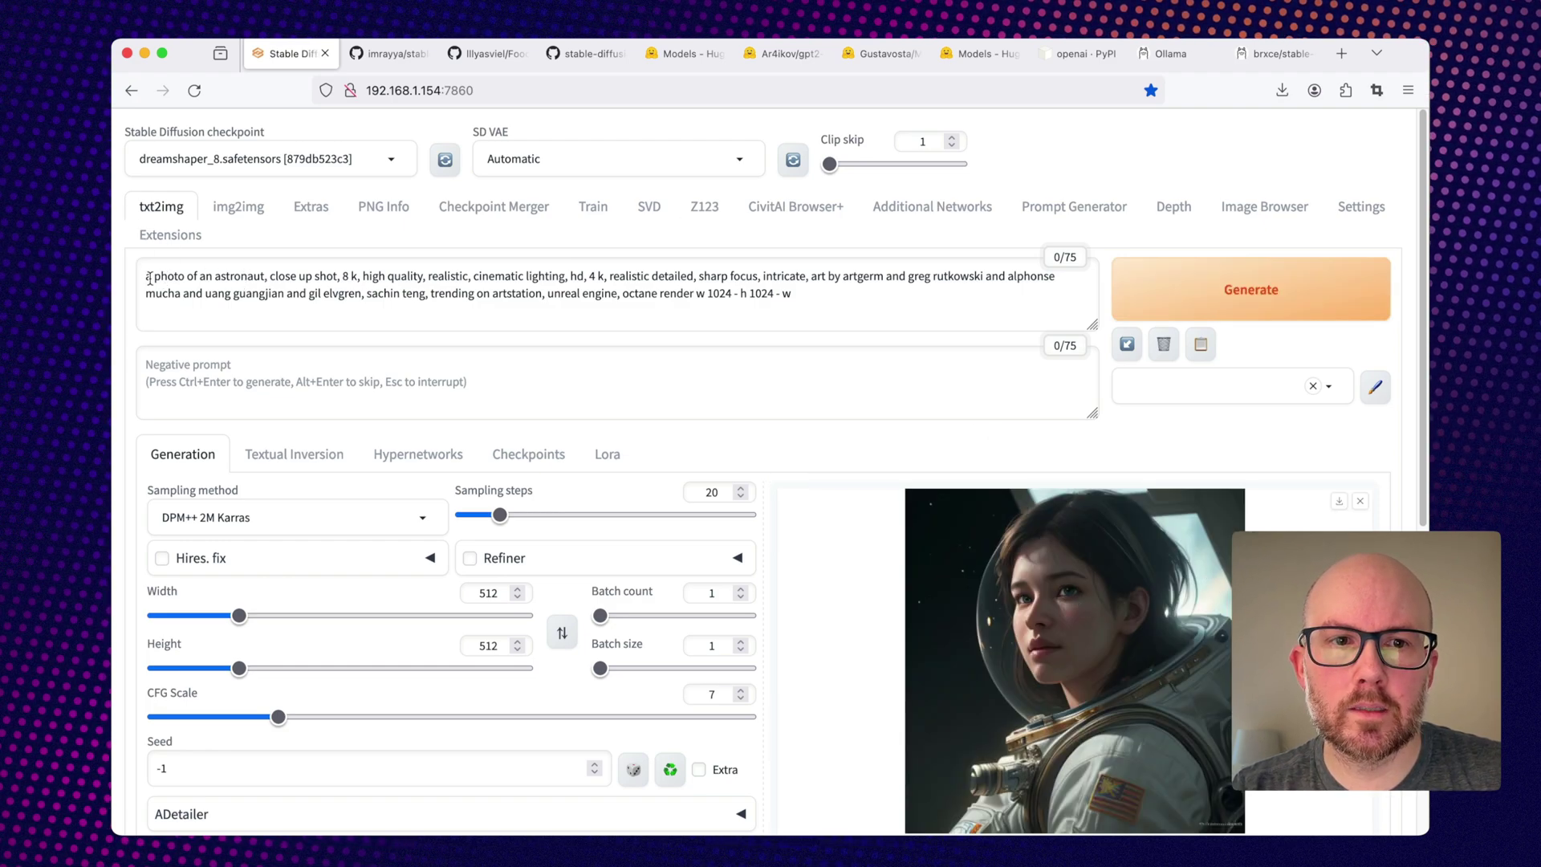
Return to the Prompt Generator and review its temperature 0.9, top-K 8 settings.
left_click(1073, 207)
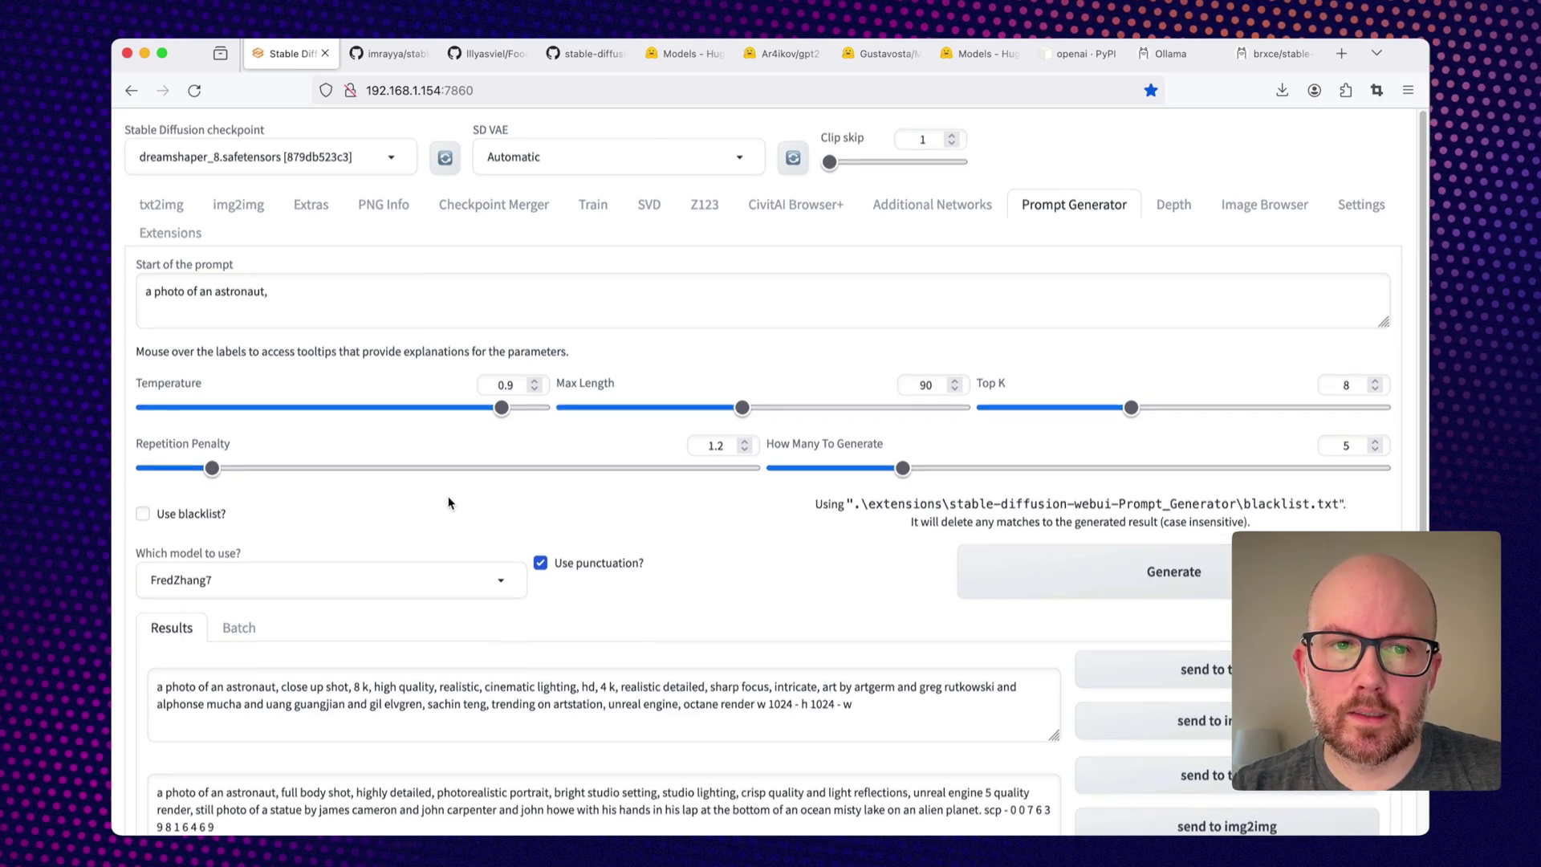
scroll(447, 504, "down", 1)
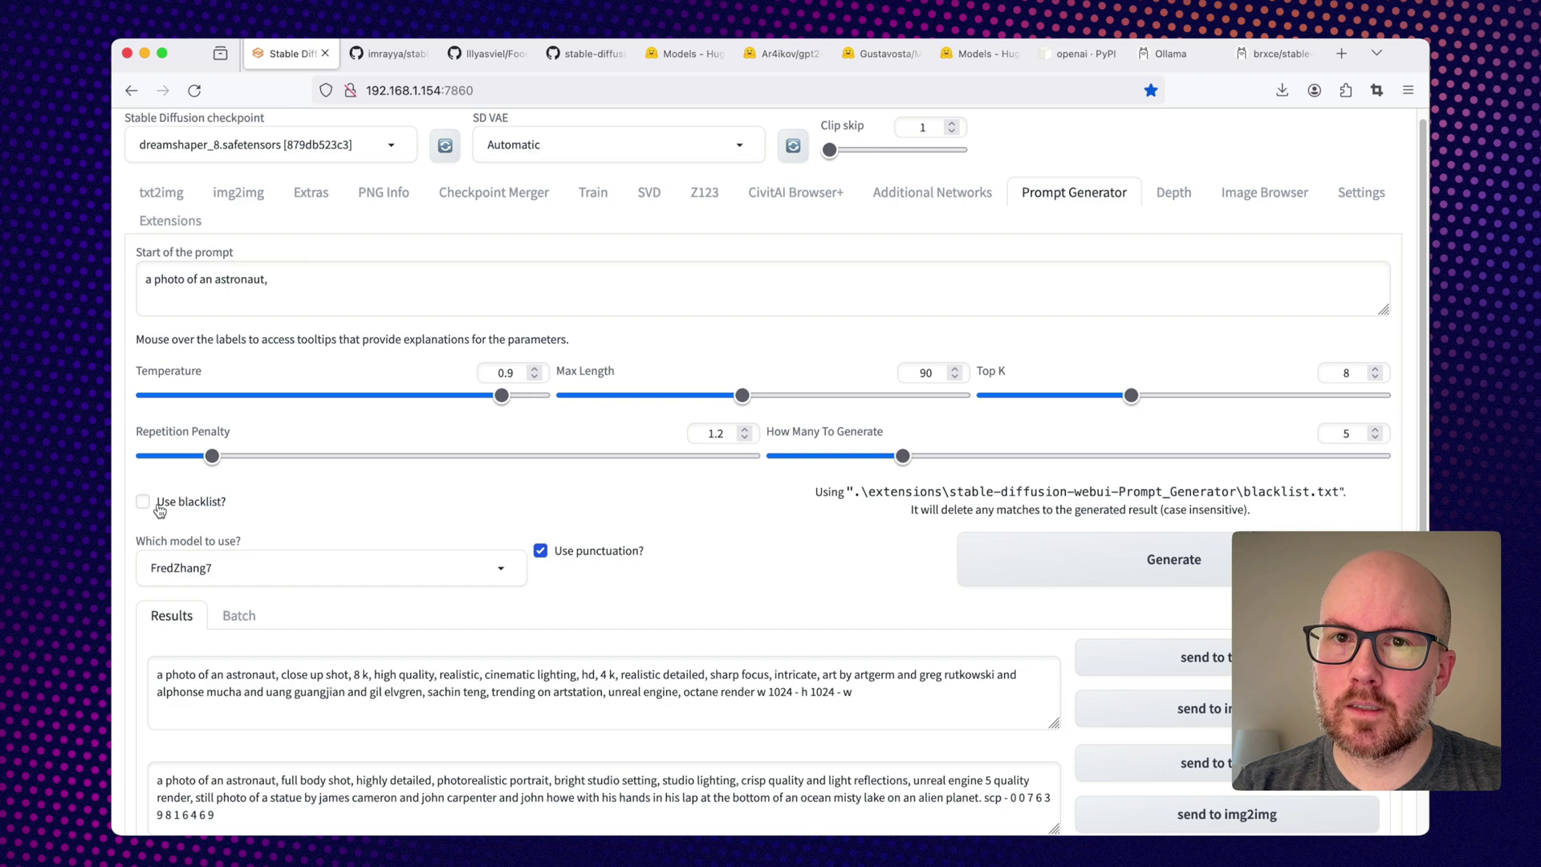
Highlight 'sharp focus' in the first prompt and show the Gustavosta, FredZhang7 and Ar4ikov model choices.
scroll(407, 612, "down", 2)
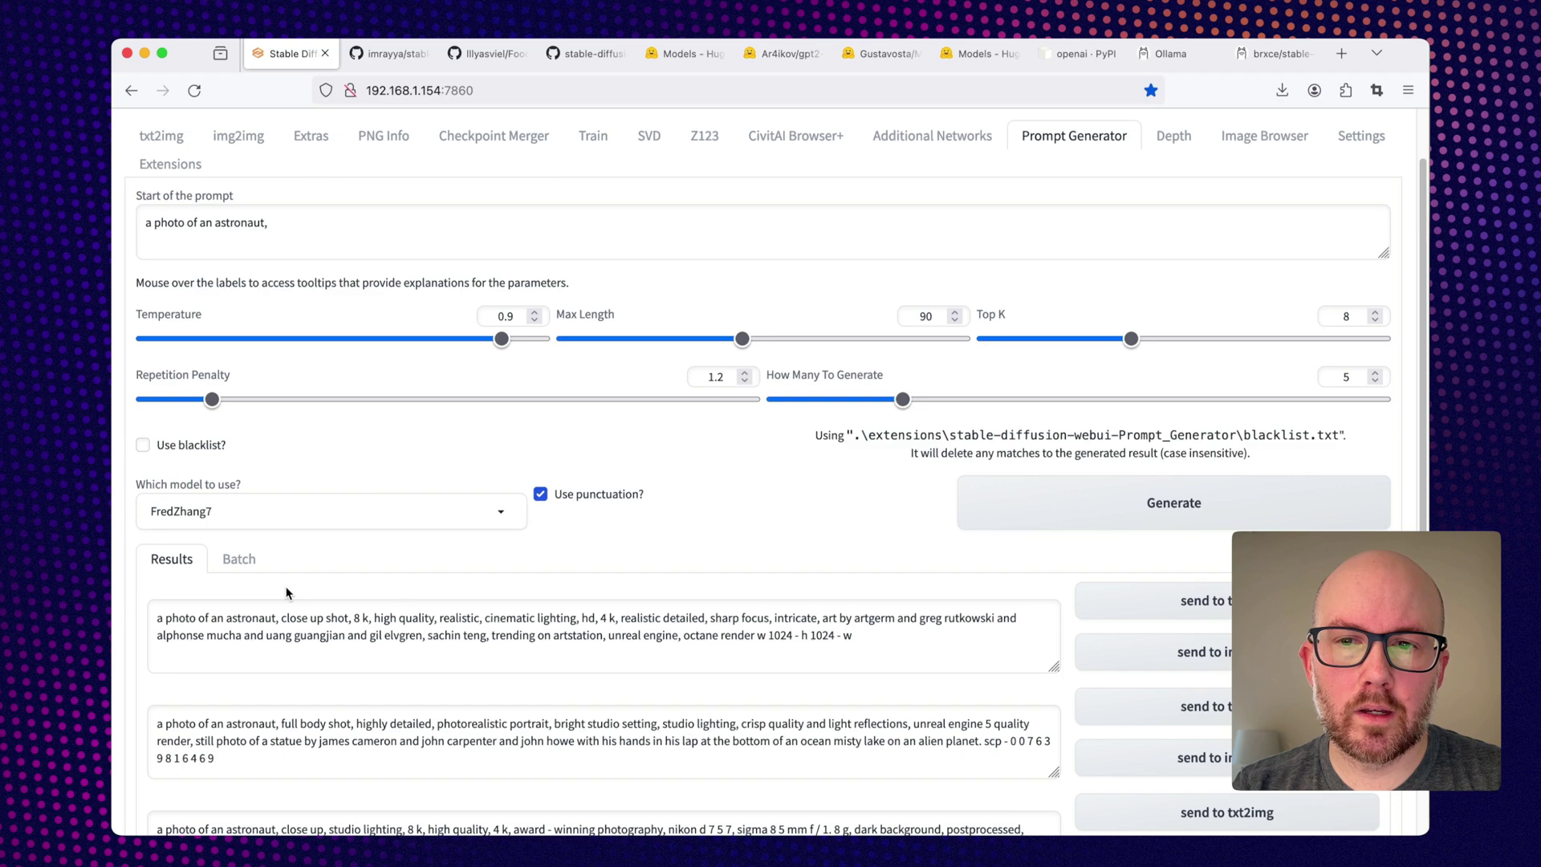
scroll(287, 592, "down", 1)
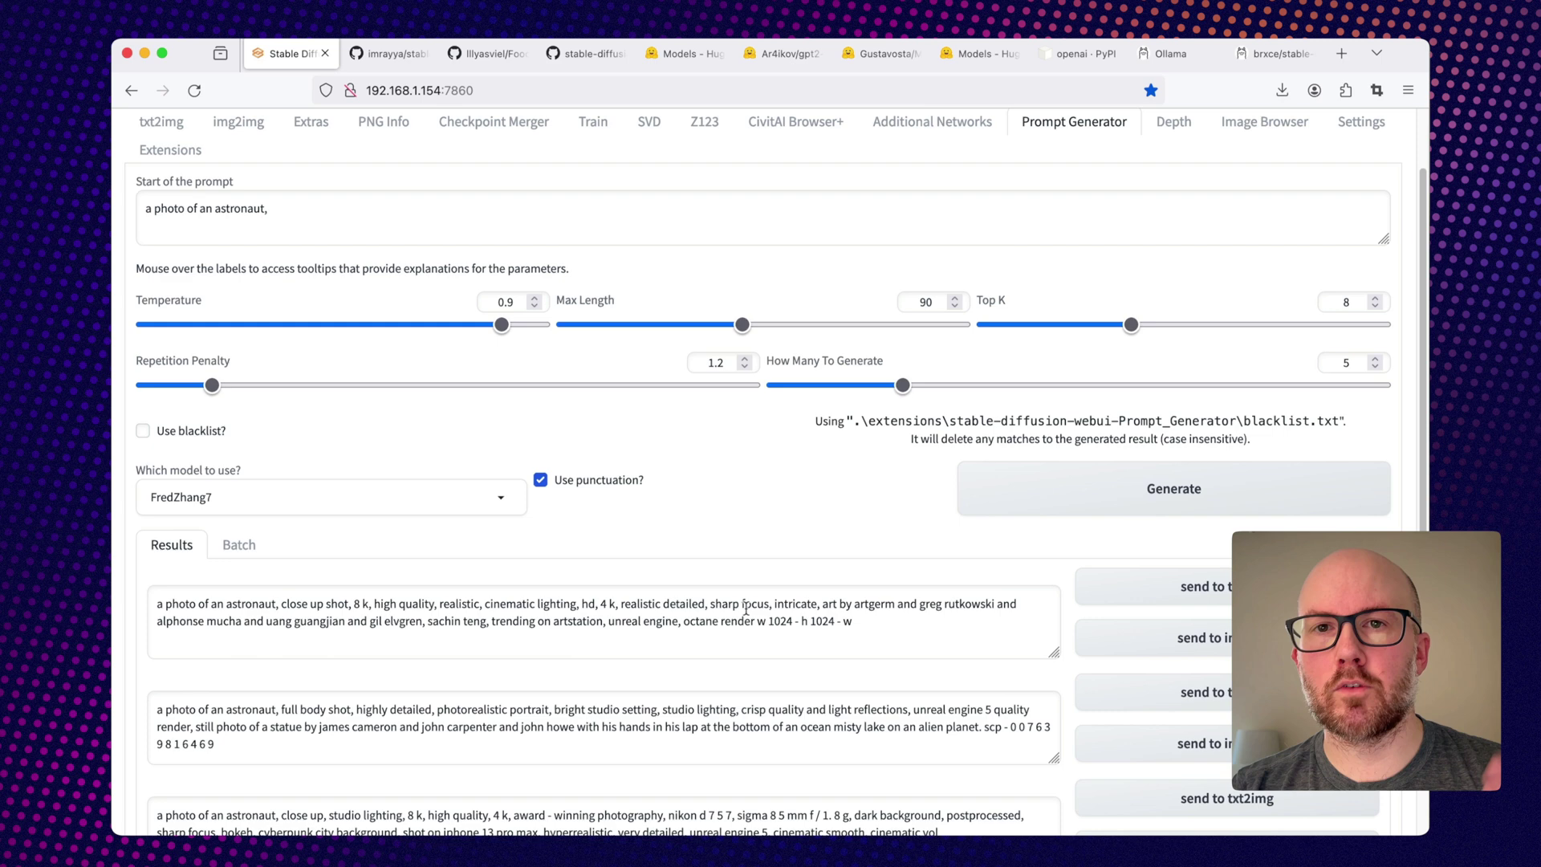
left_click_drag(711, 604, 769, 603)
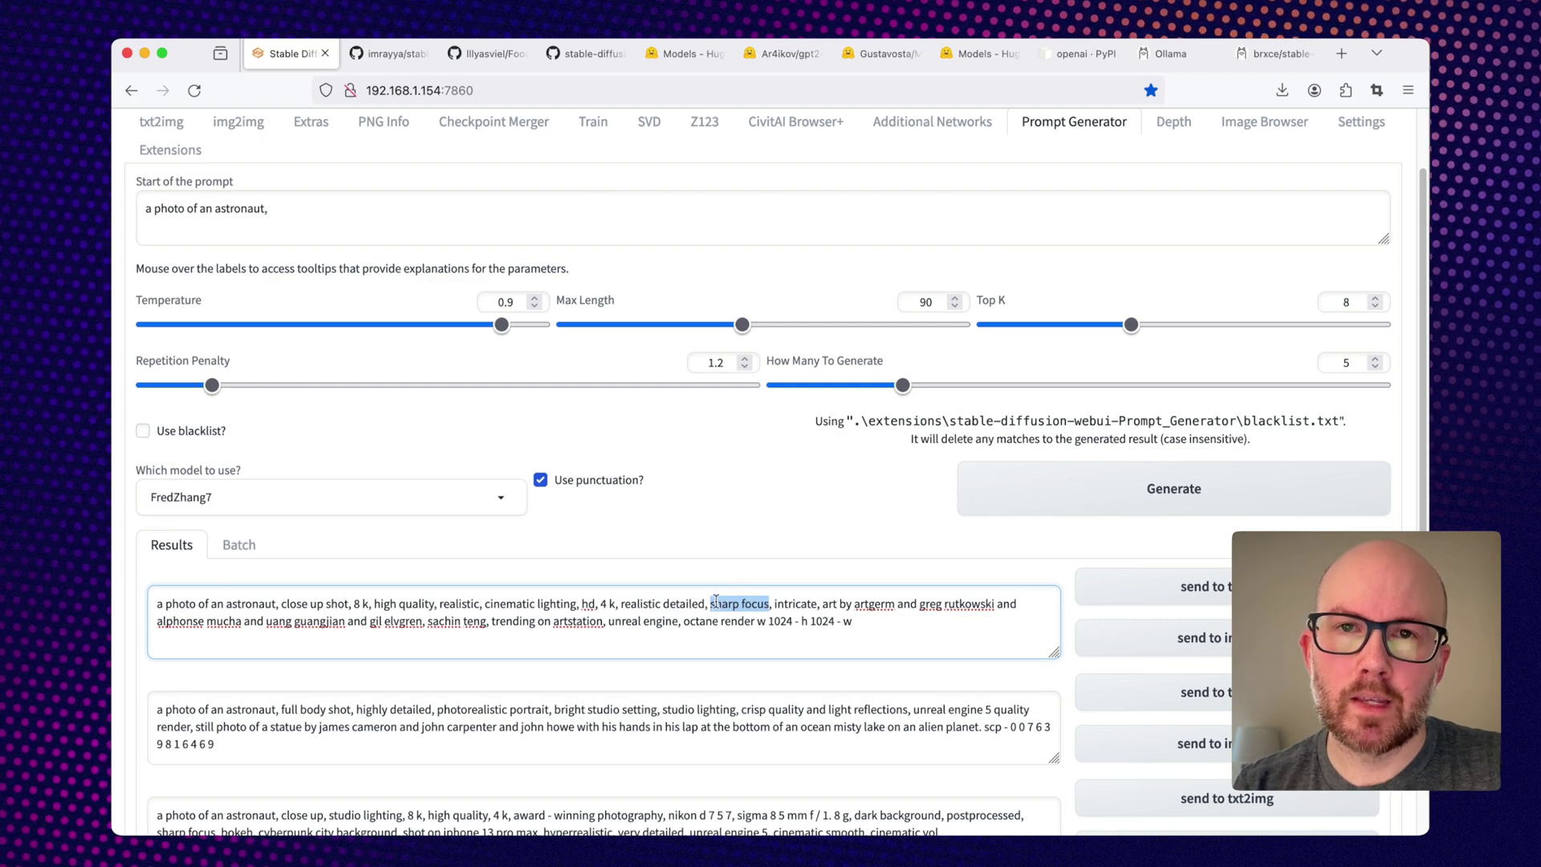
scroll(690, 597, "up", 2)
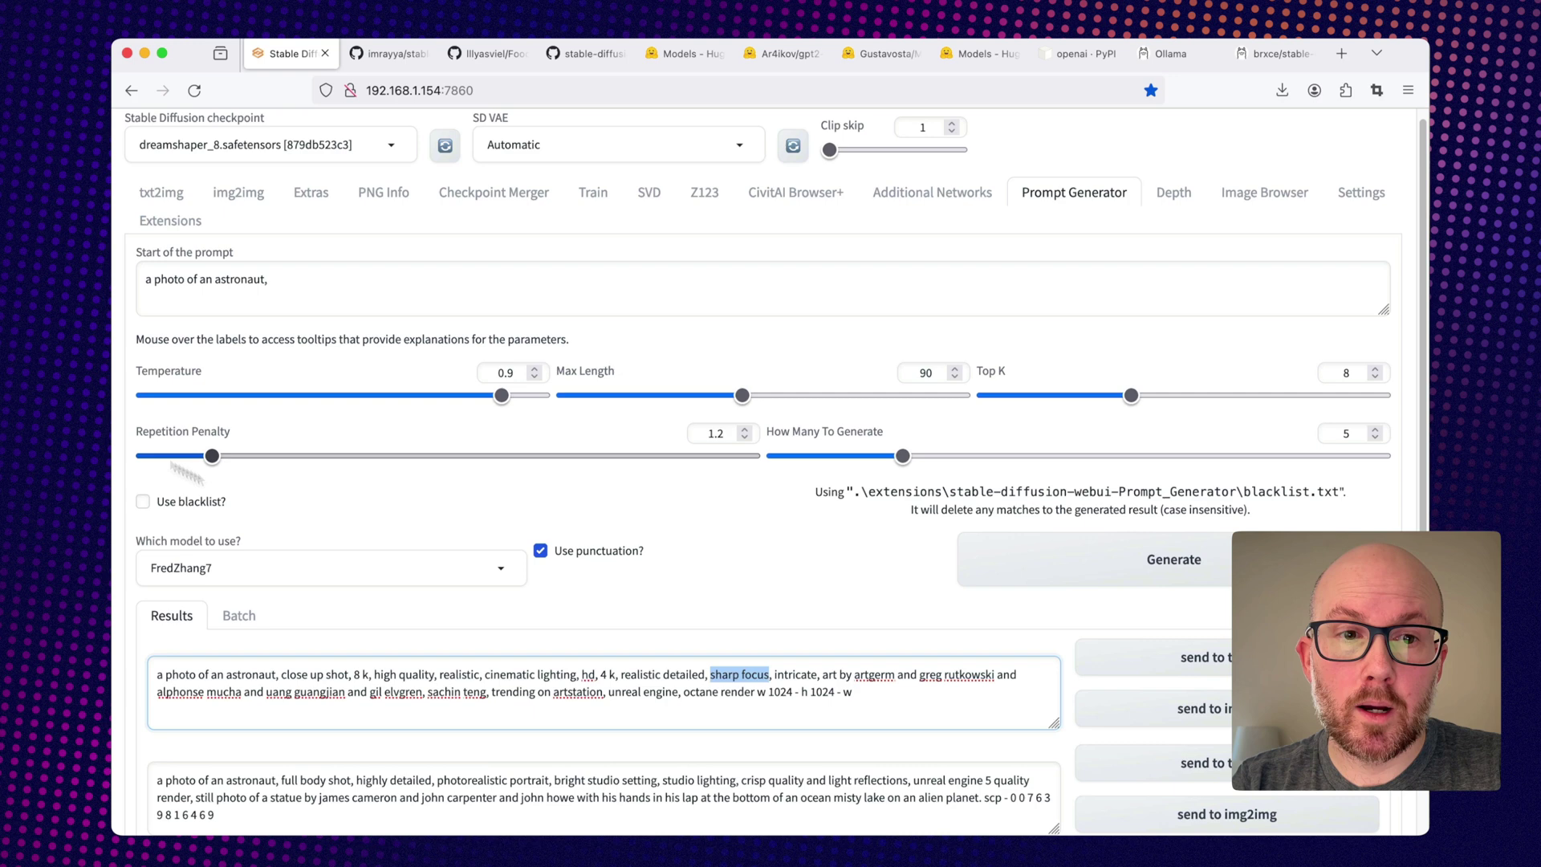
left_click(478, 571)
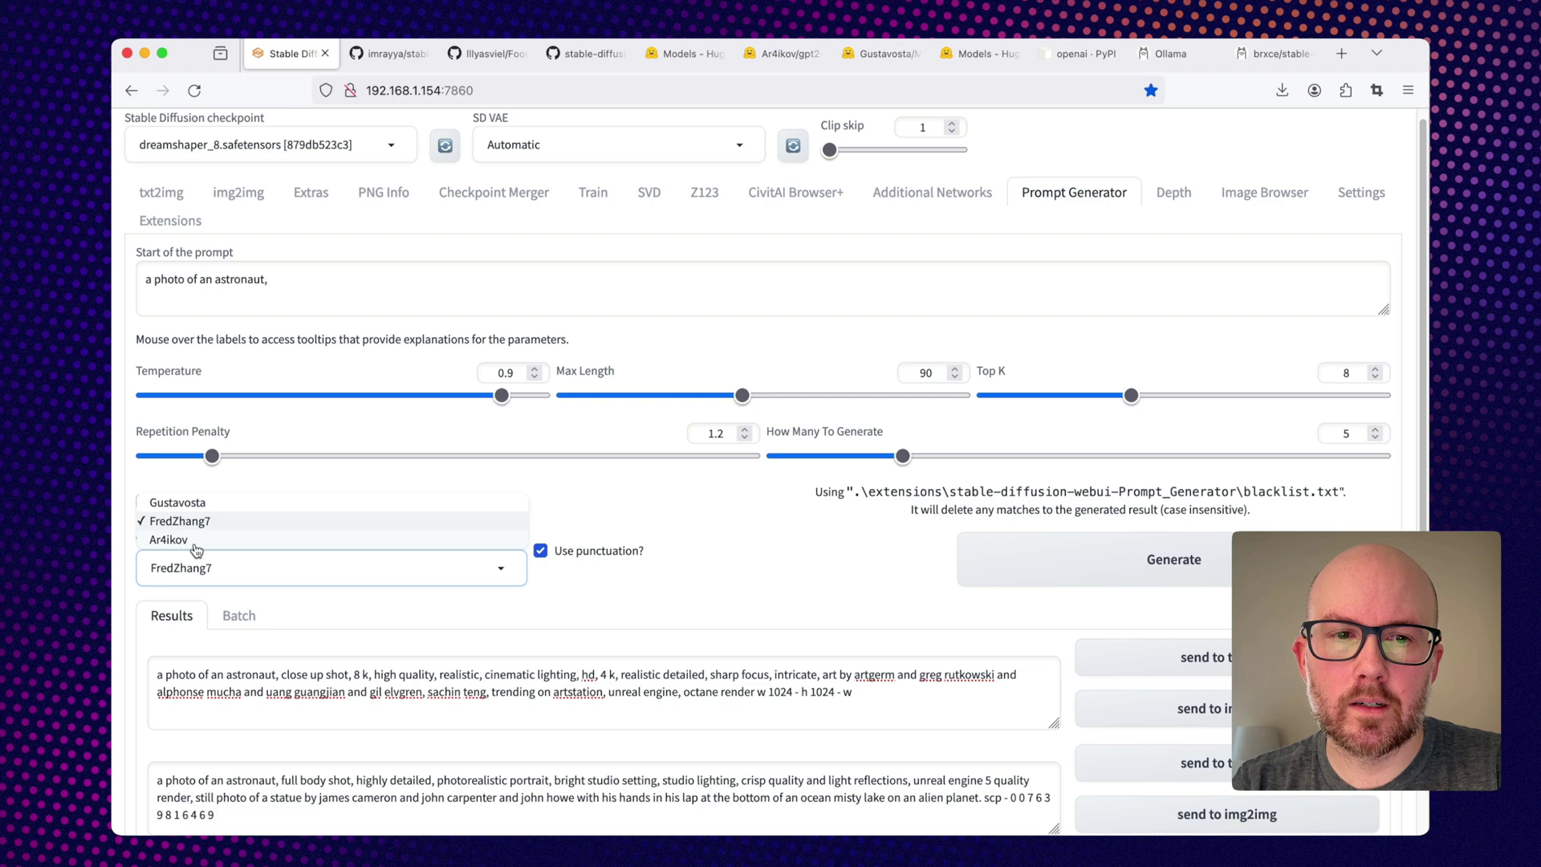
key("super+Tab")
key("super+Tab")
key("super+Tab")
key("super+Tab")
key("super+Tab")
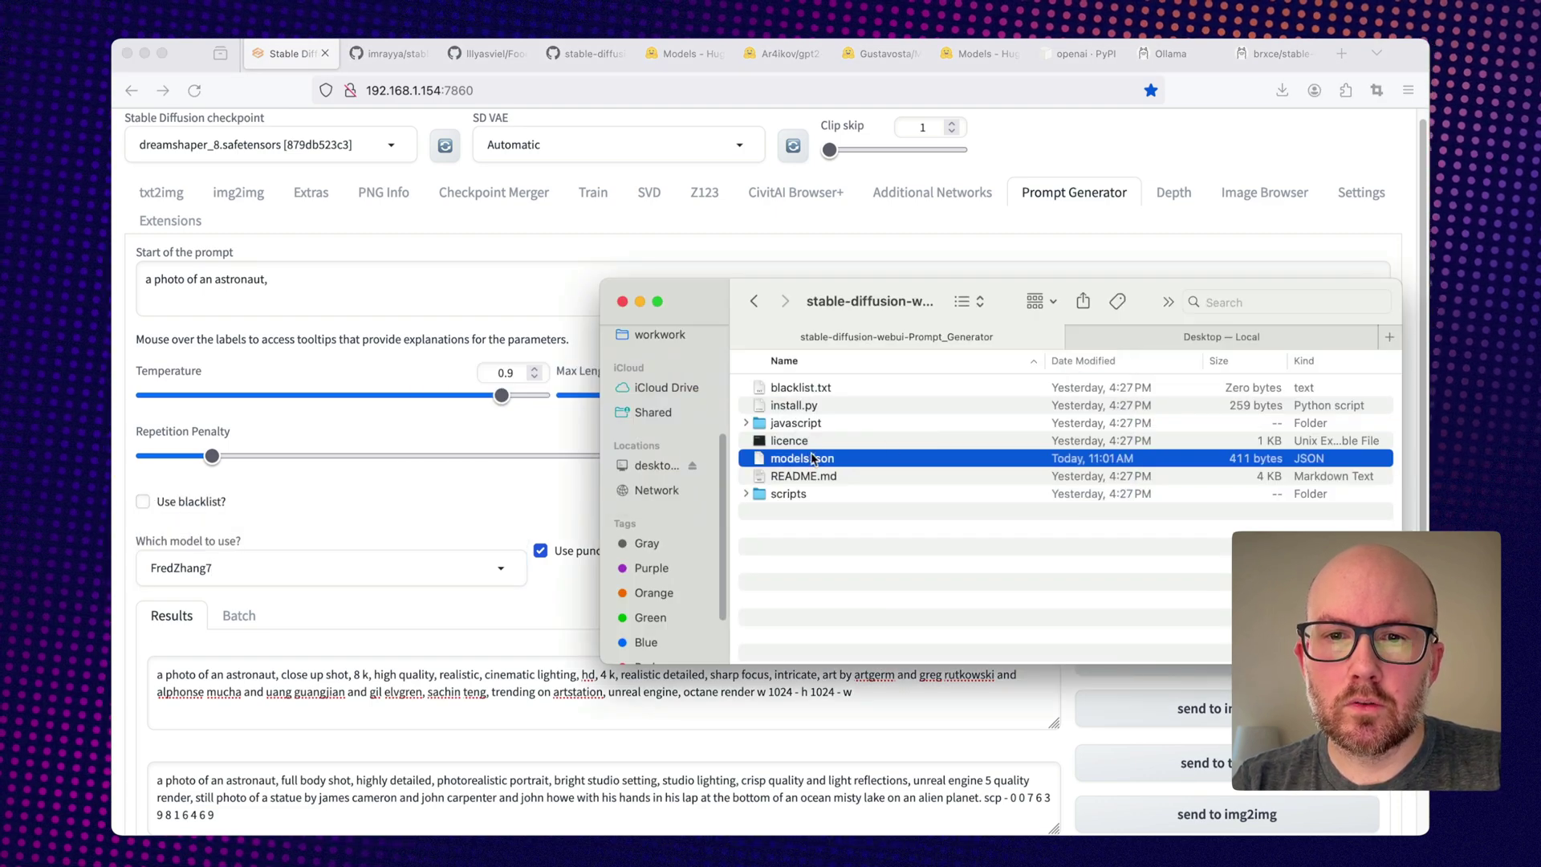
Quick Look models.json and highlight its Ar4ikov model entry.
key("space")
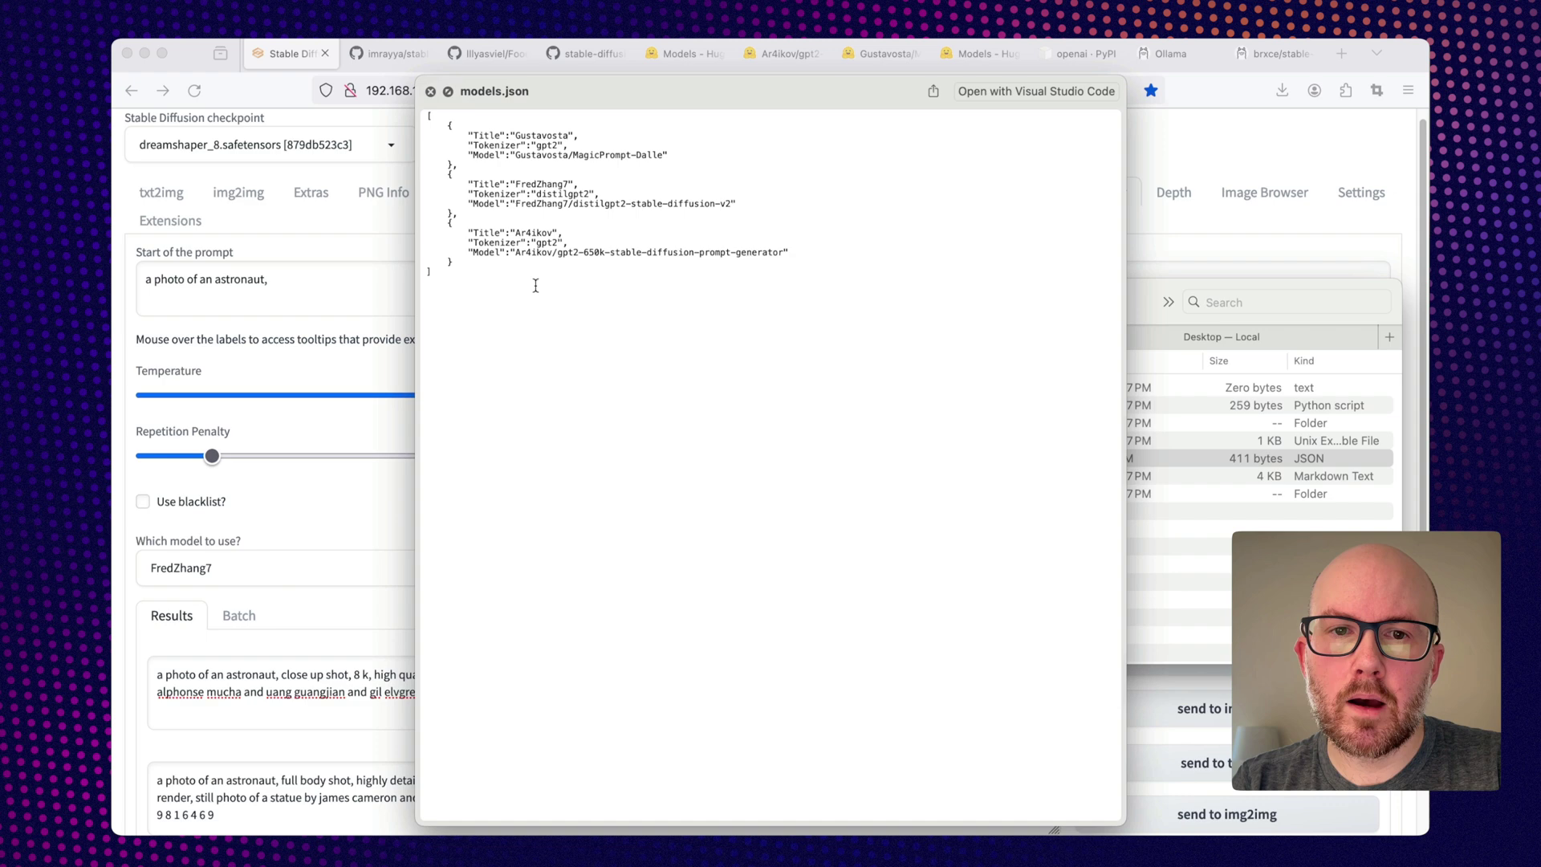
left_click_drag(484, 264, 433, 220)
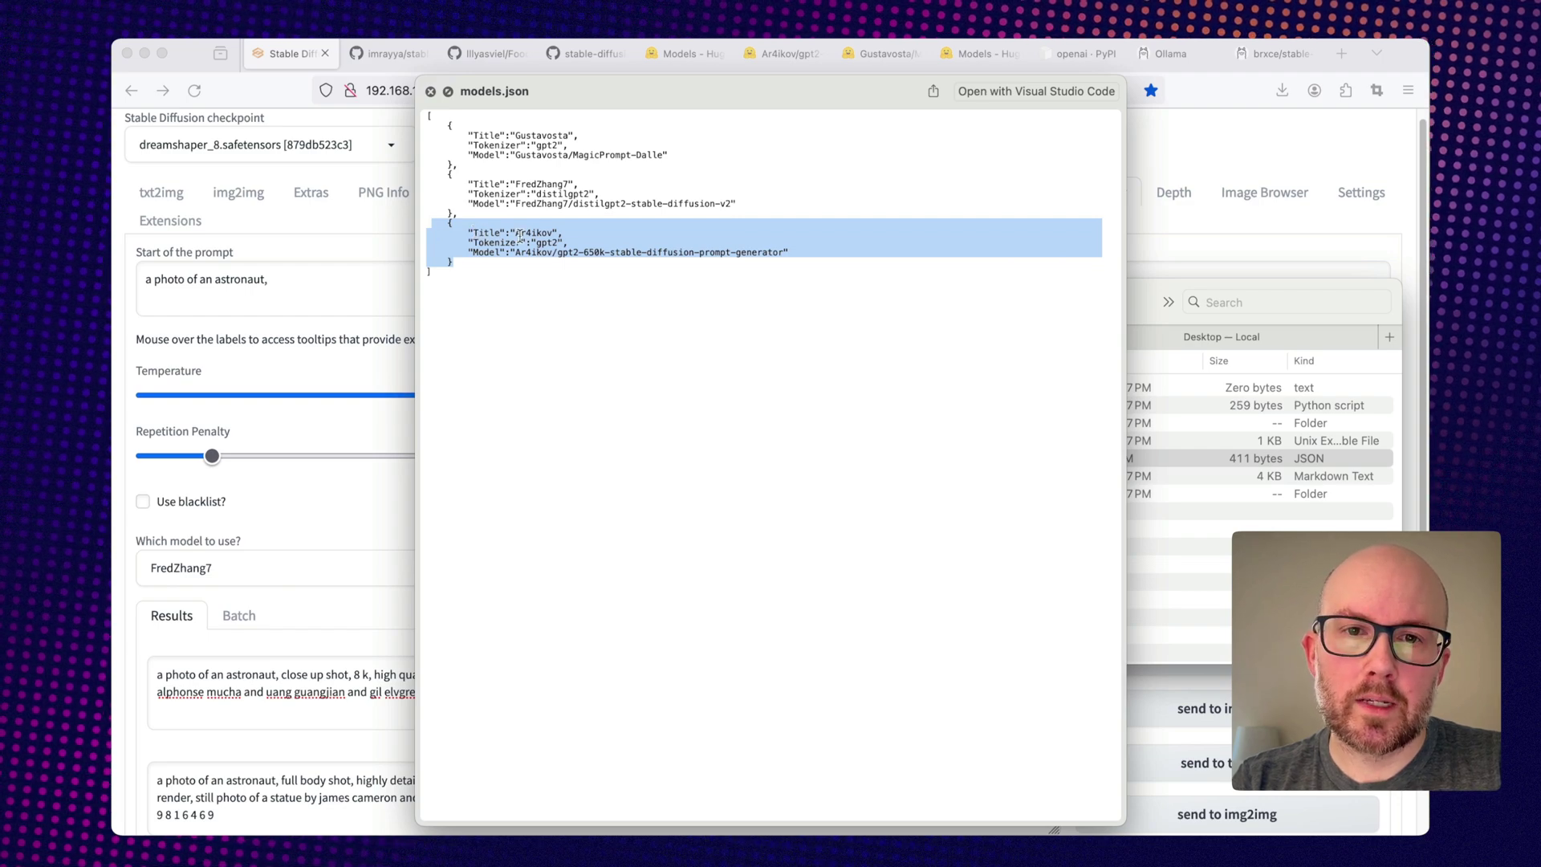
key("space")
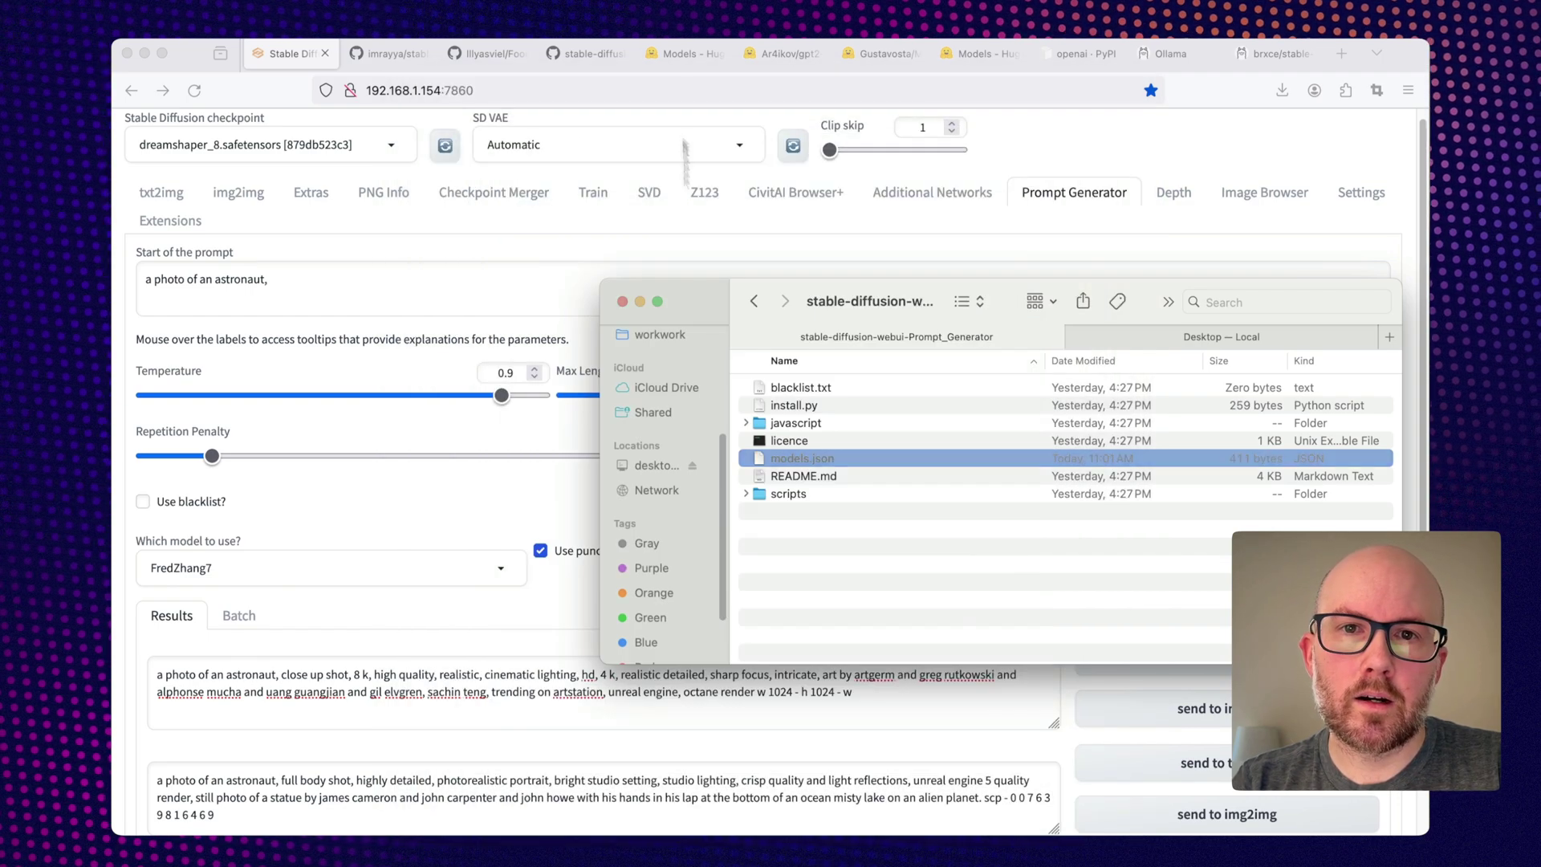
left_click(681, 53)
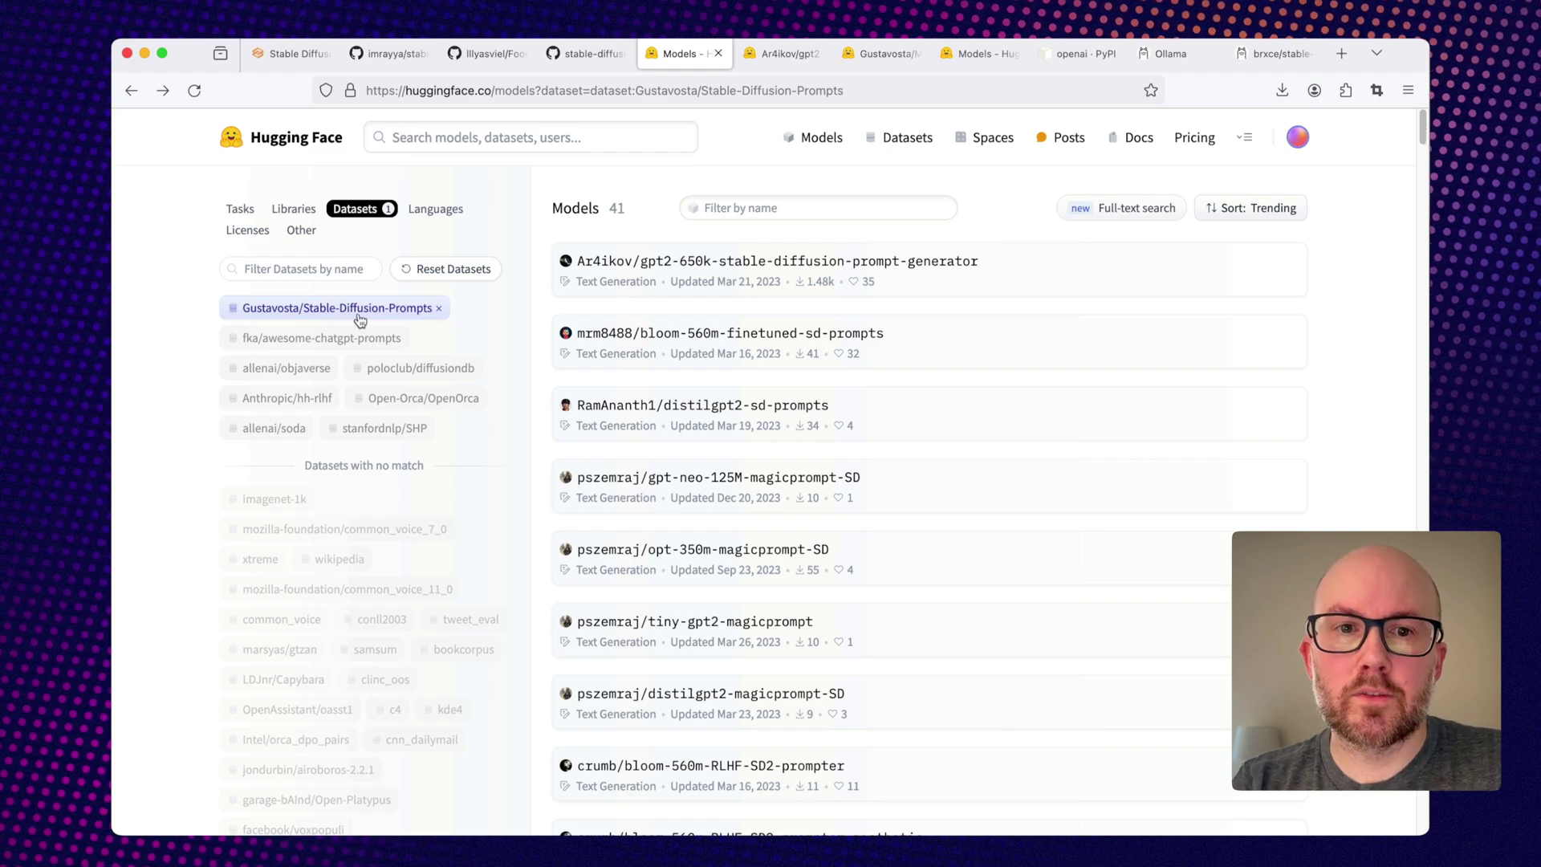
Scroll the 41 Hugging Face models trained on the Gustavosta Stable-Diffusion-Prompts dataset.
scroll(674, 281, "down", 1)
scroll(672, 279, "down", 5)
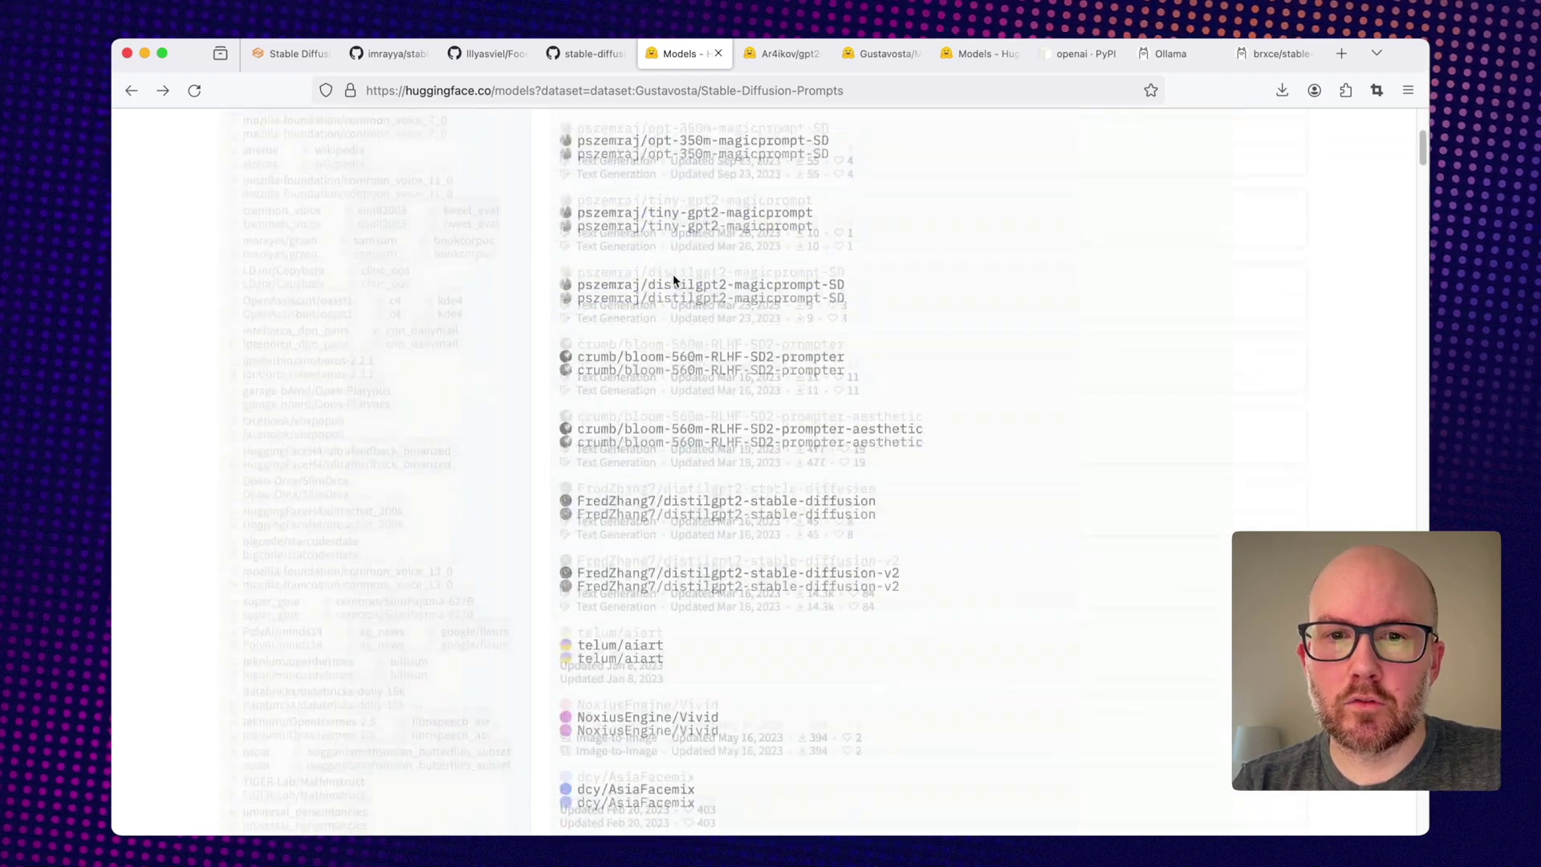
scroll(673, 279, "down", 1)
scroll(673, 279, "down", 2)
scroll(672, 279, "down", 3)
scroll(674, 279, "down", 3)
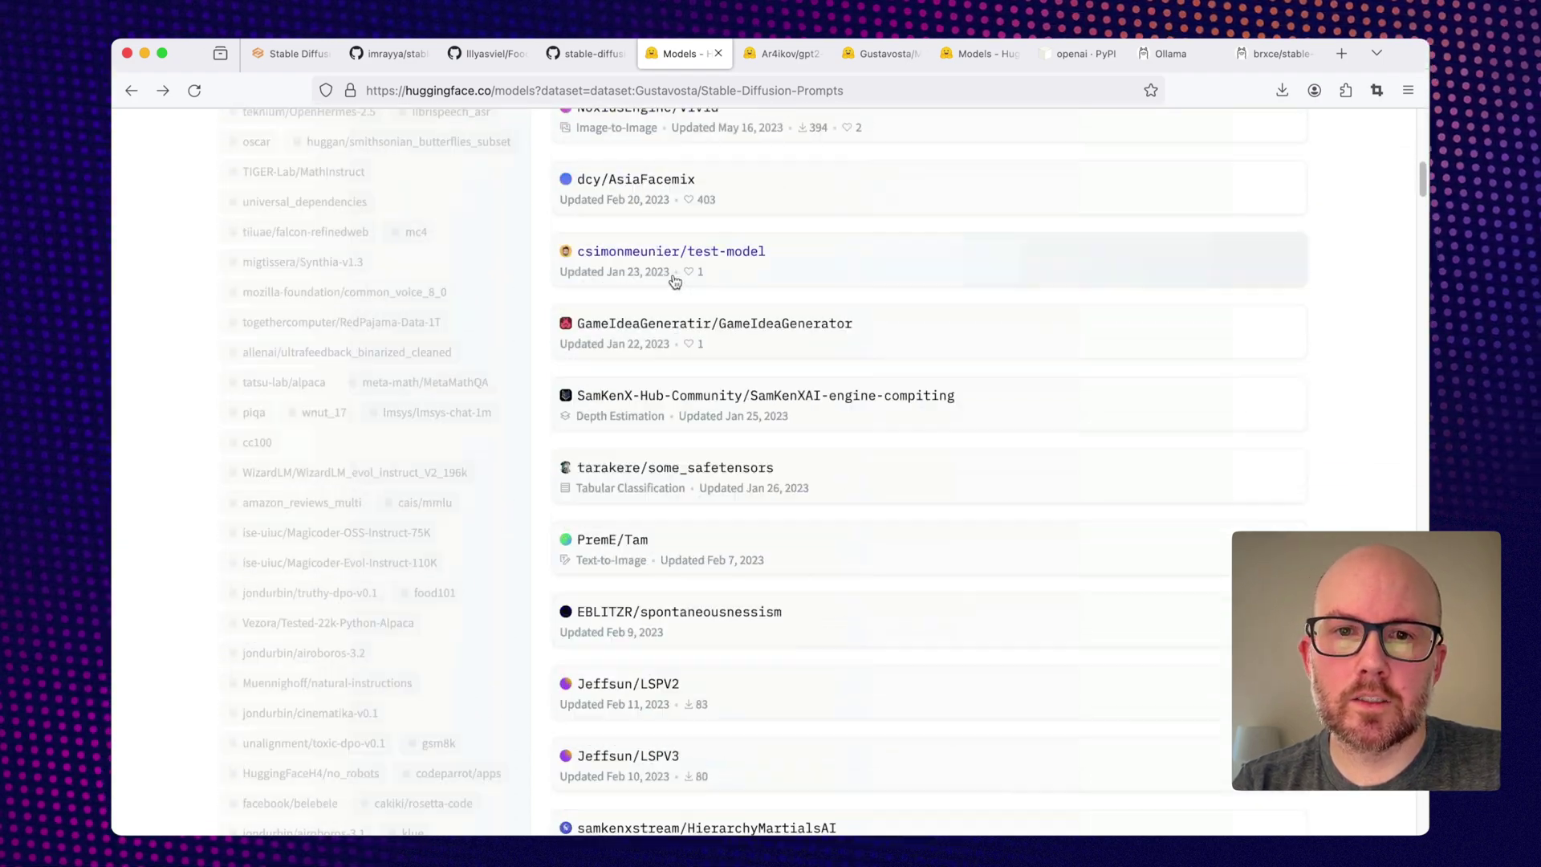
scroll(674, 280, "up", 10)
scroll(674, 280, "up", 5)
left_click(790, 54)
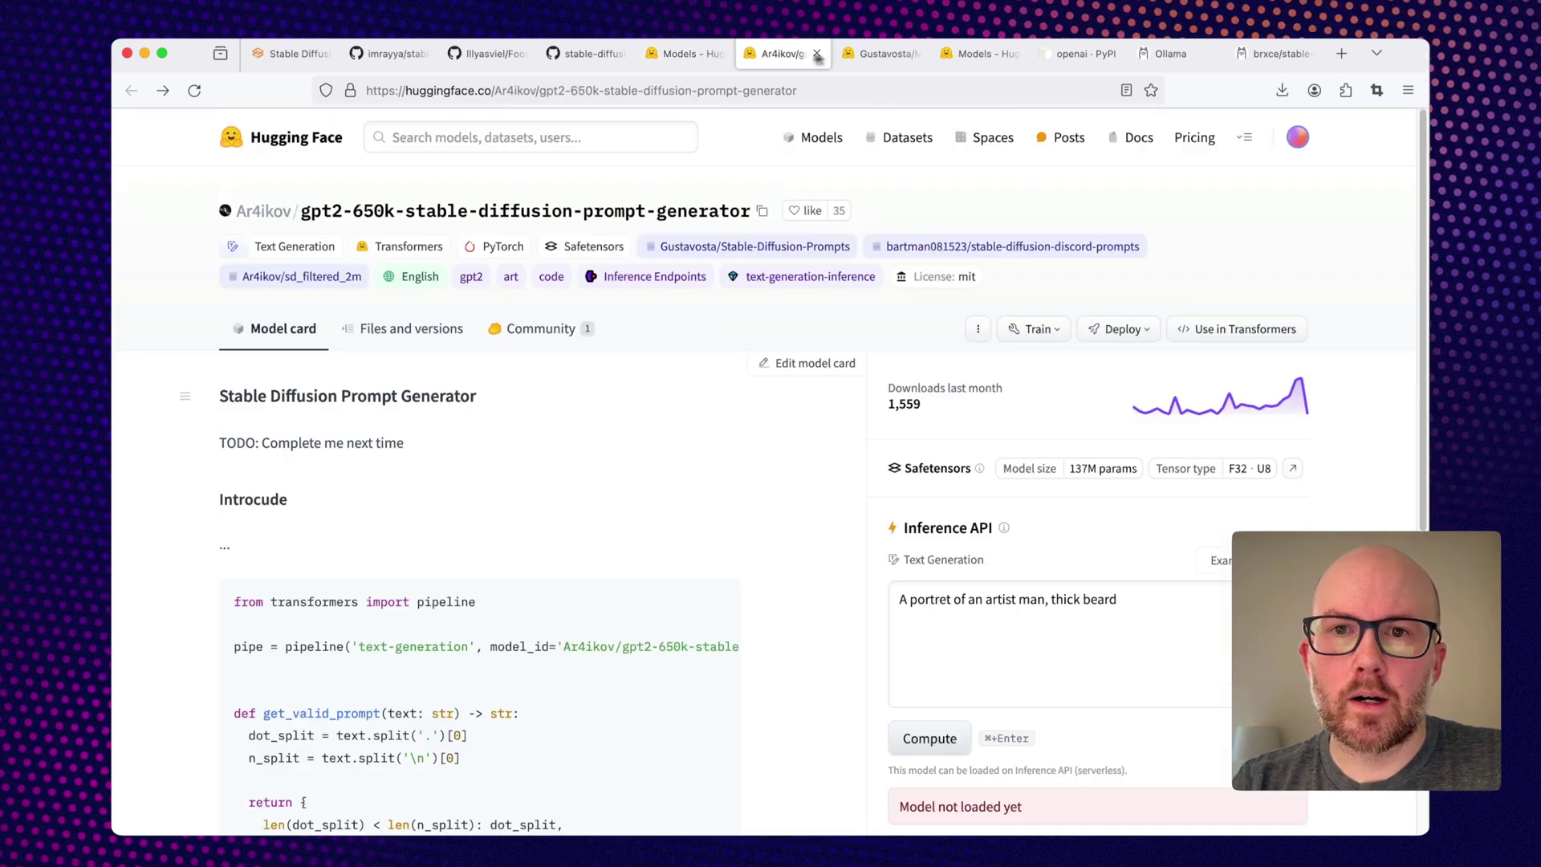
Scroll the 46 'prompt generator' search results, then return to the Ar4ikov gpt2-650k model card.
left_click(959, 53)
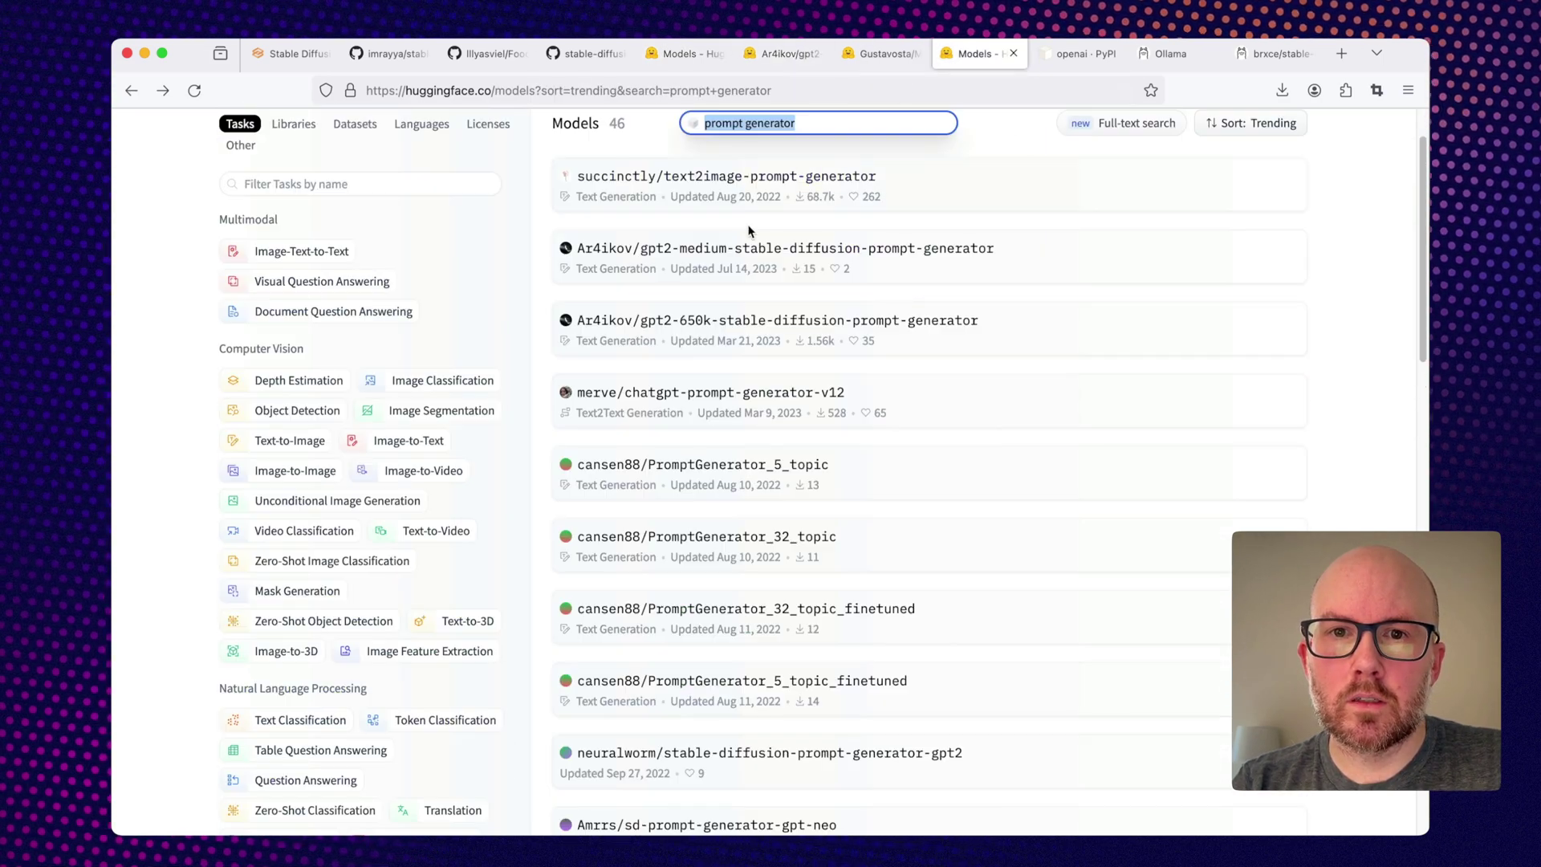
scroll(748, 231, "up", 2)
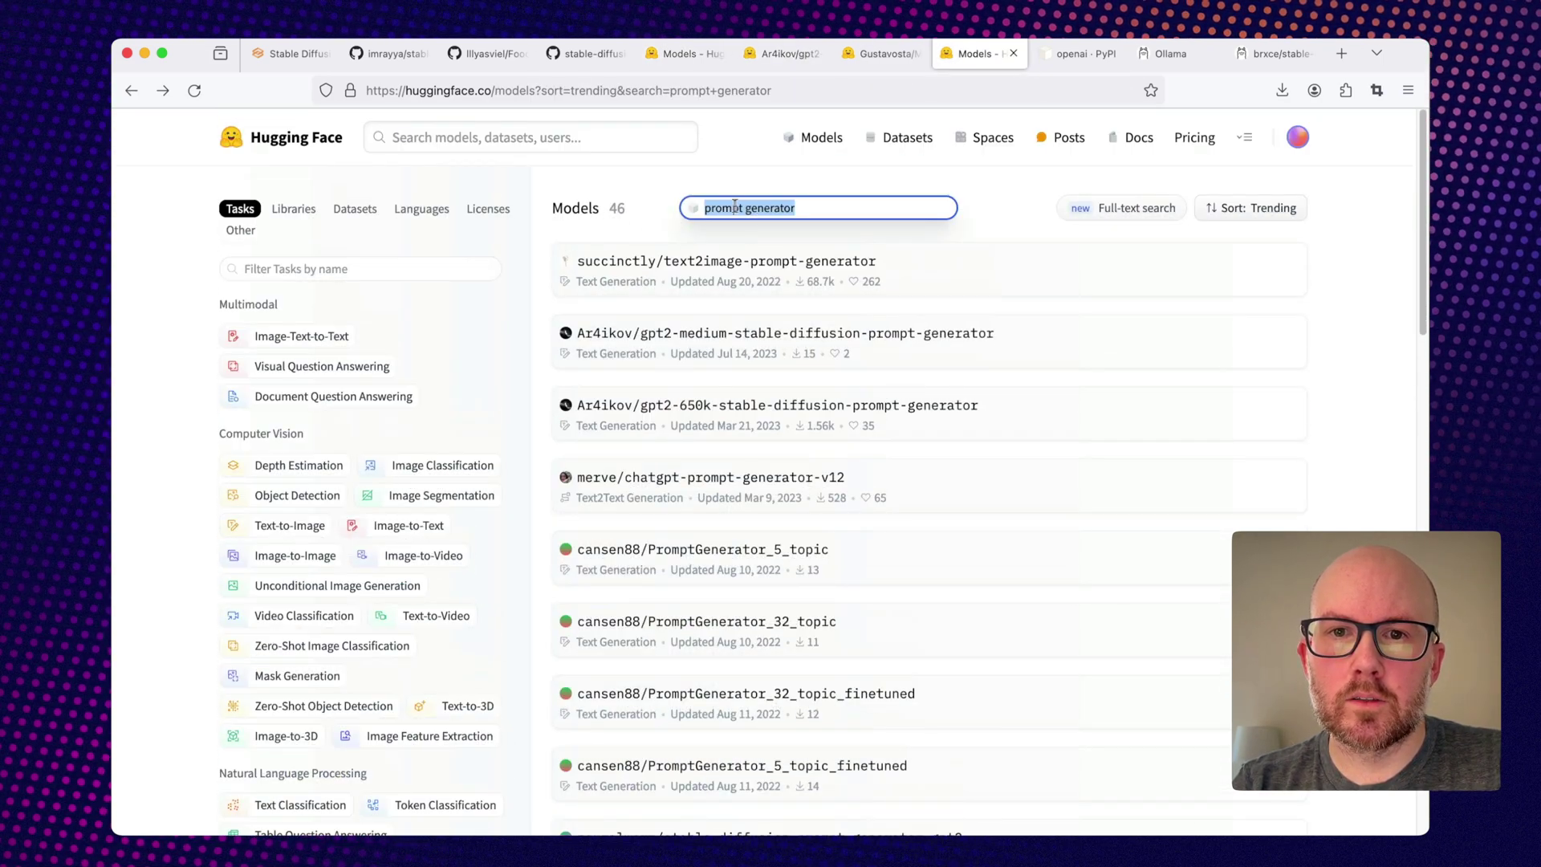
scroll(742, 308, "down", 1)
scroll(742, 307, "down", 3)
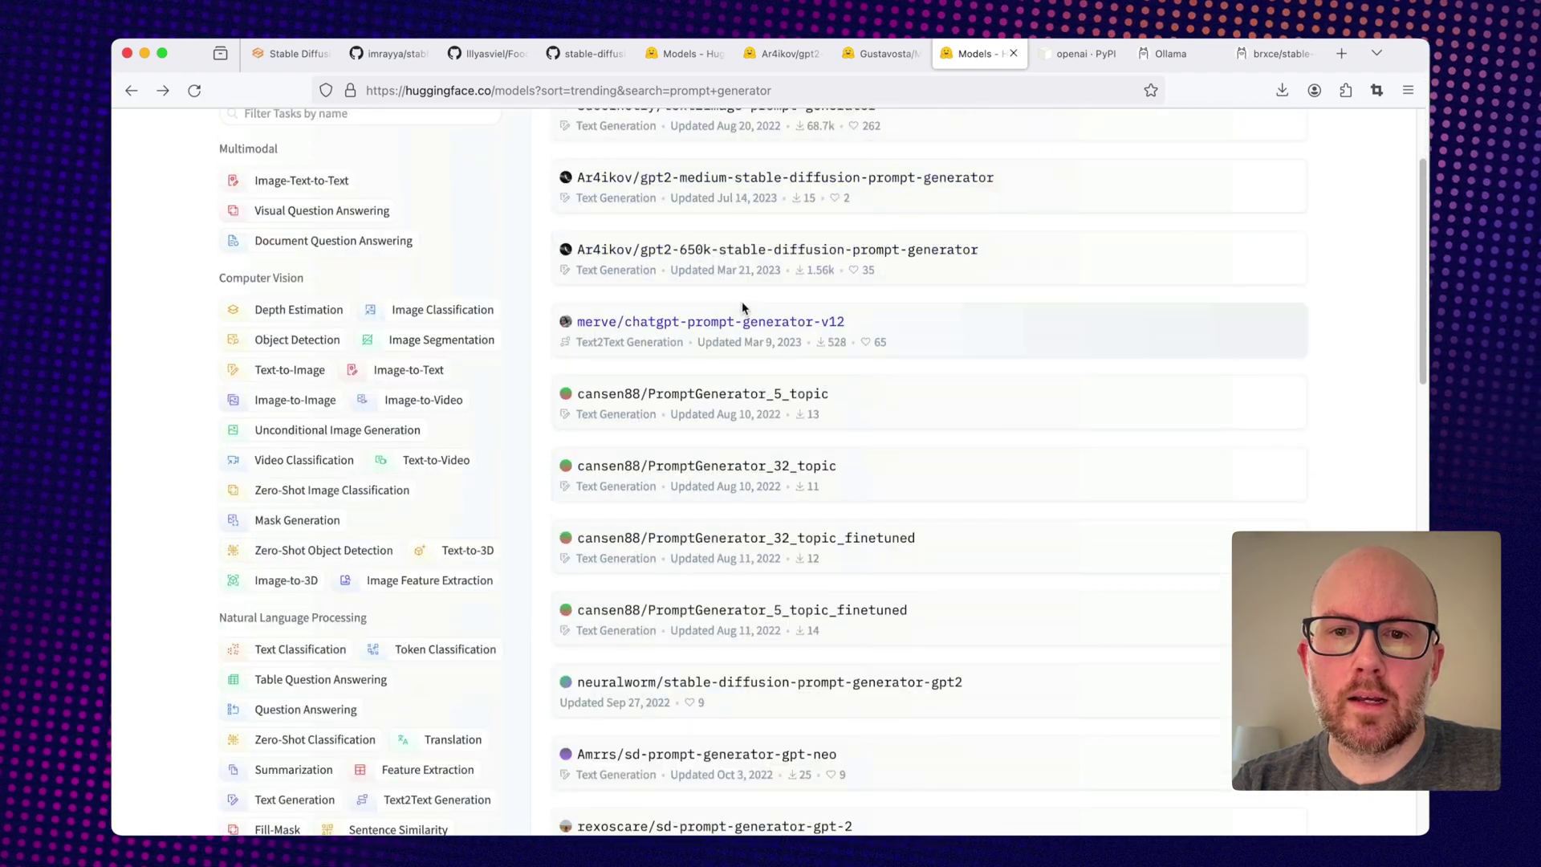
scroll(742, 301, "down", 3)
scroll(742, 301, "up", 3)
scroll(742, 301, "down", 3)
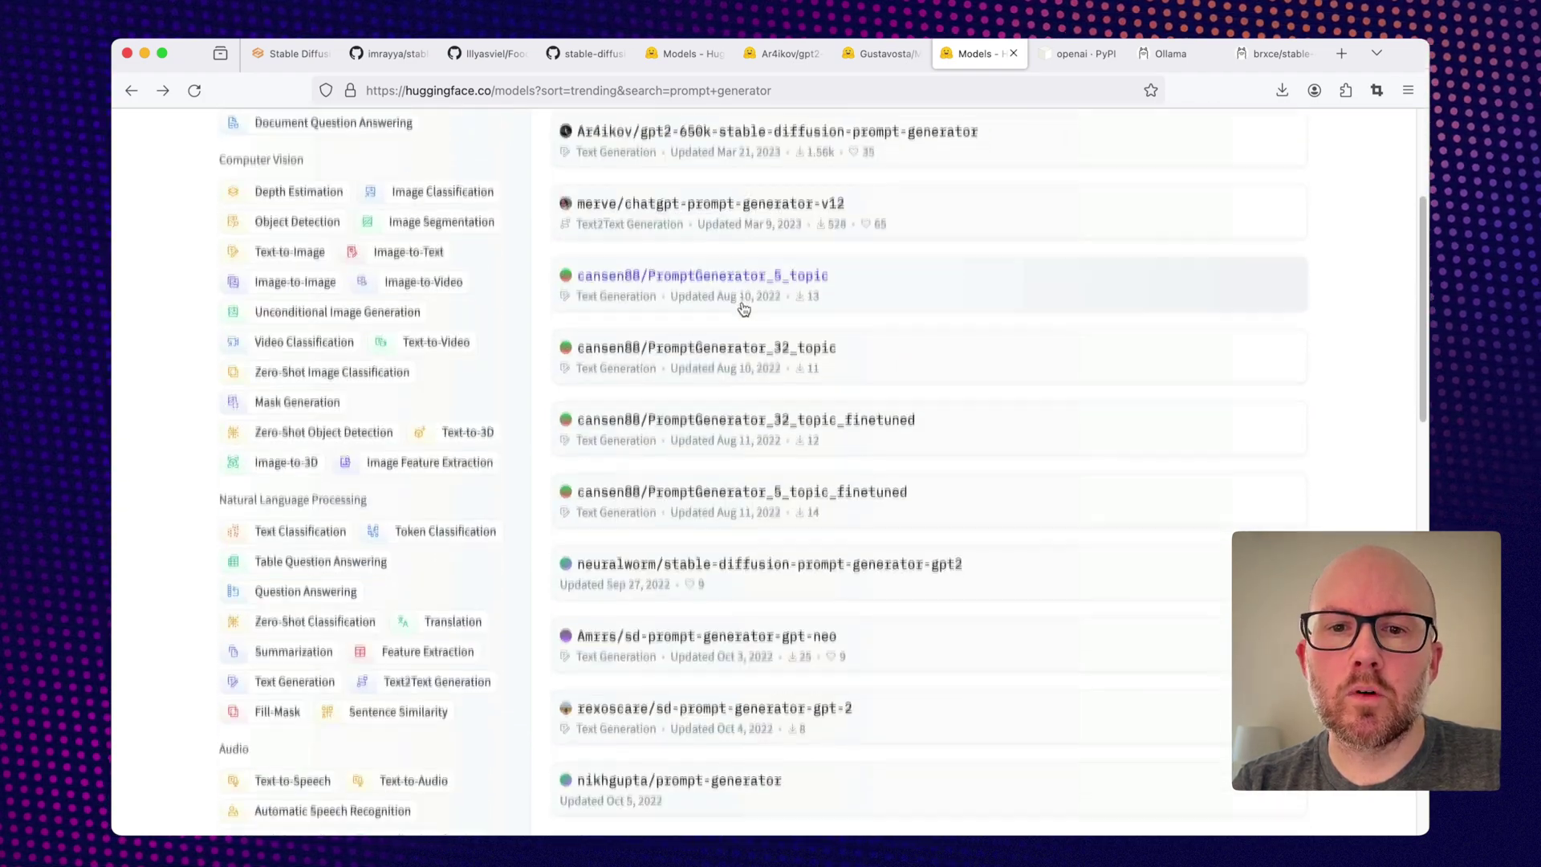
scroll(741, 301, "down", 4)
scroll(742, 301, "down", 5)
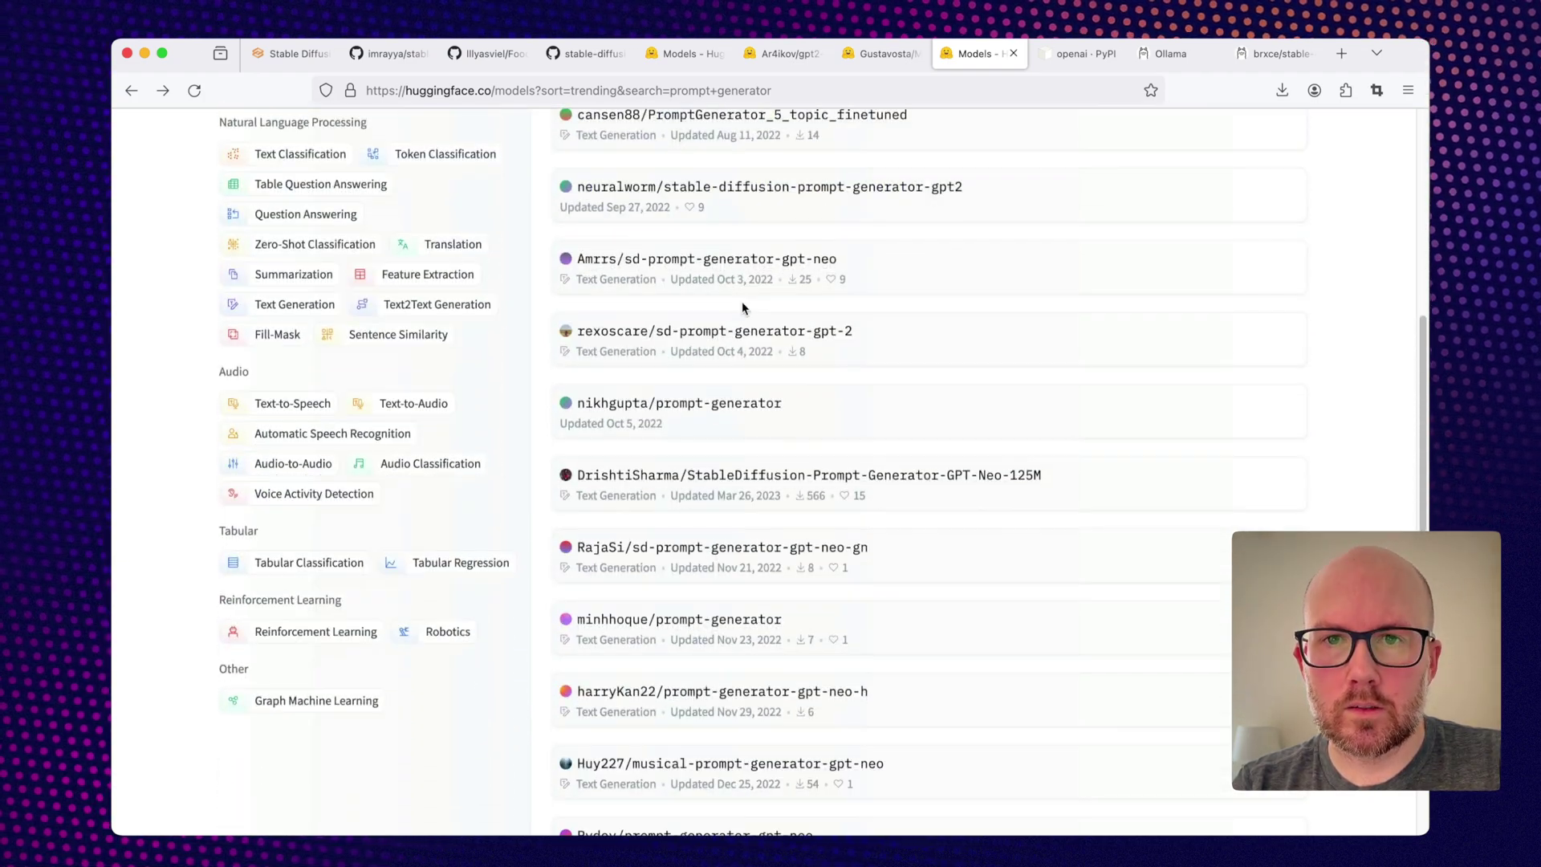
left_click(772, 55)
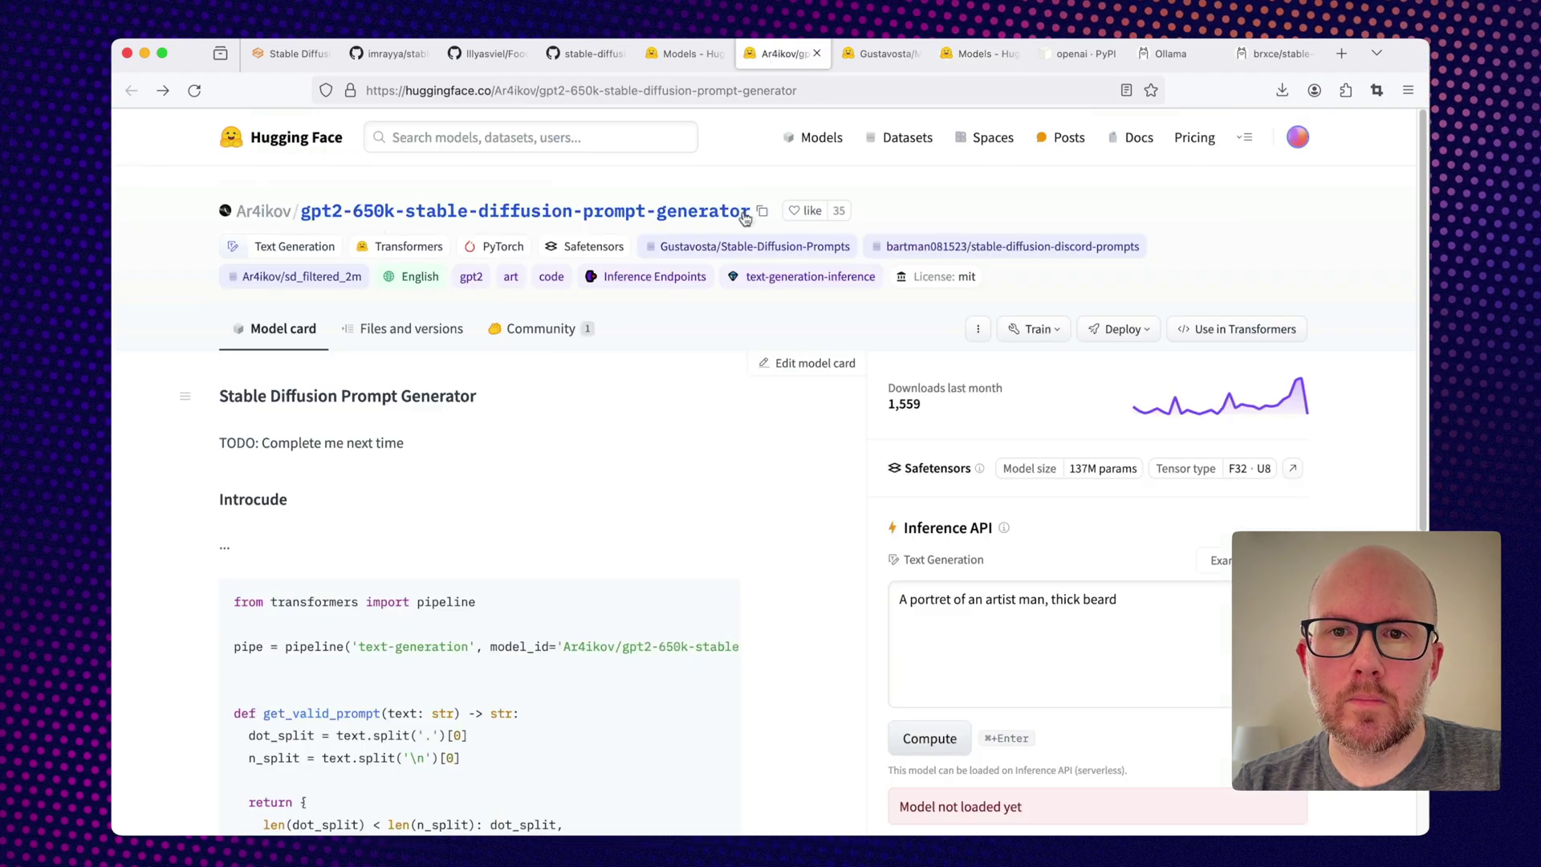
key("super+Tab")
key("space")
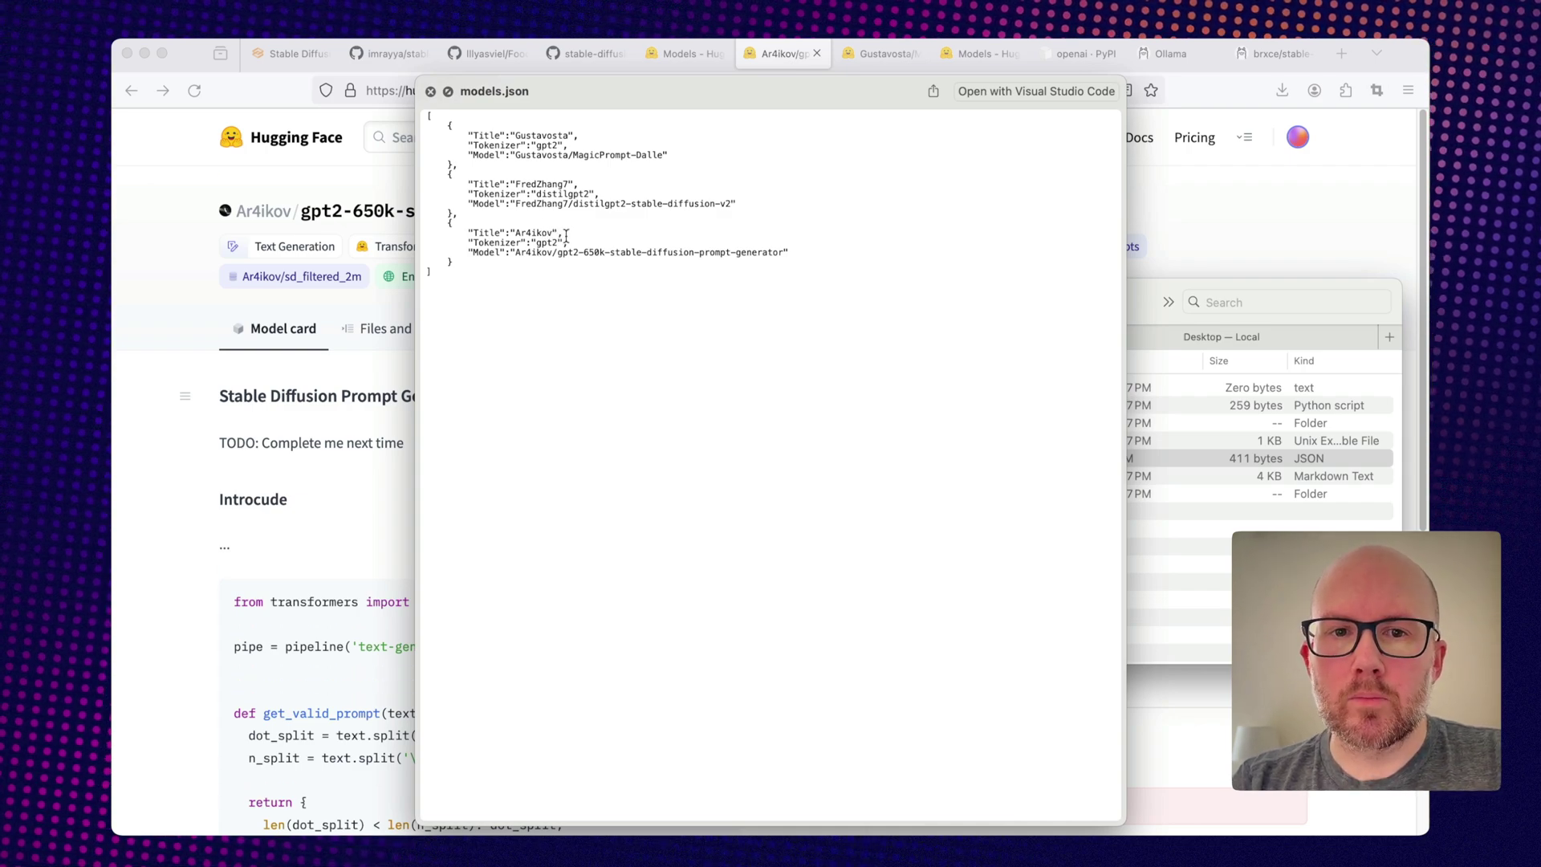
key("space")
left_click(556, 397)
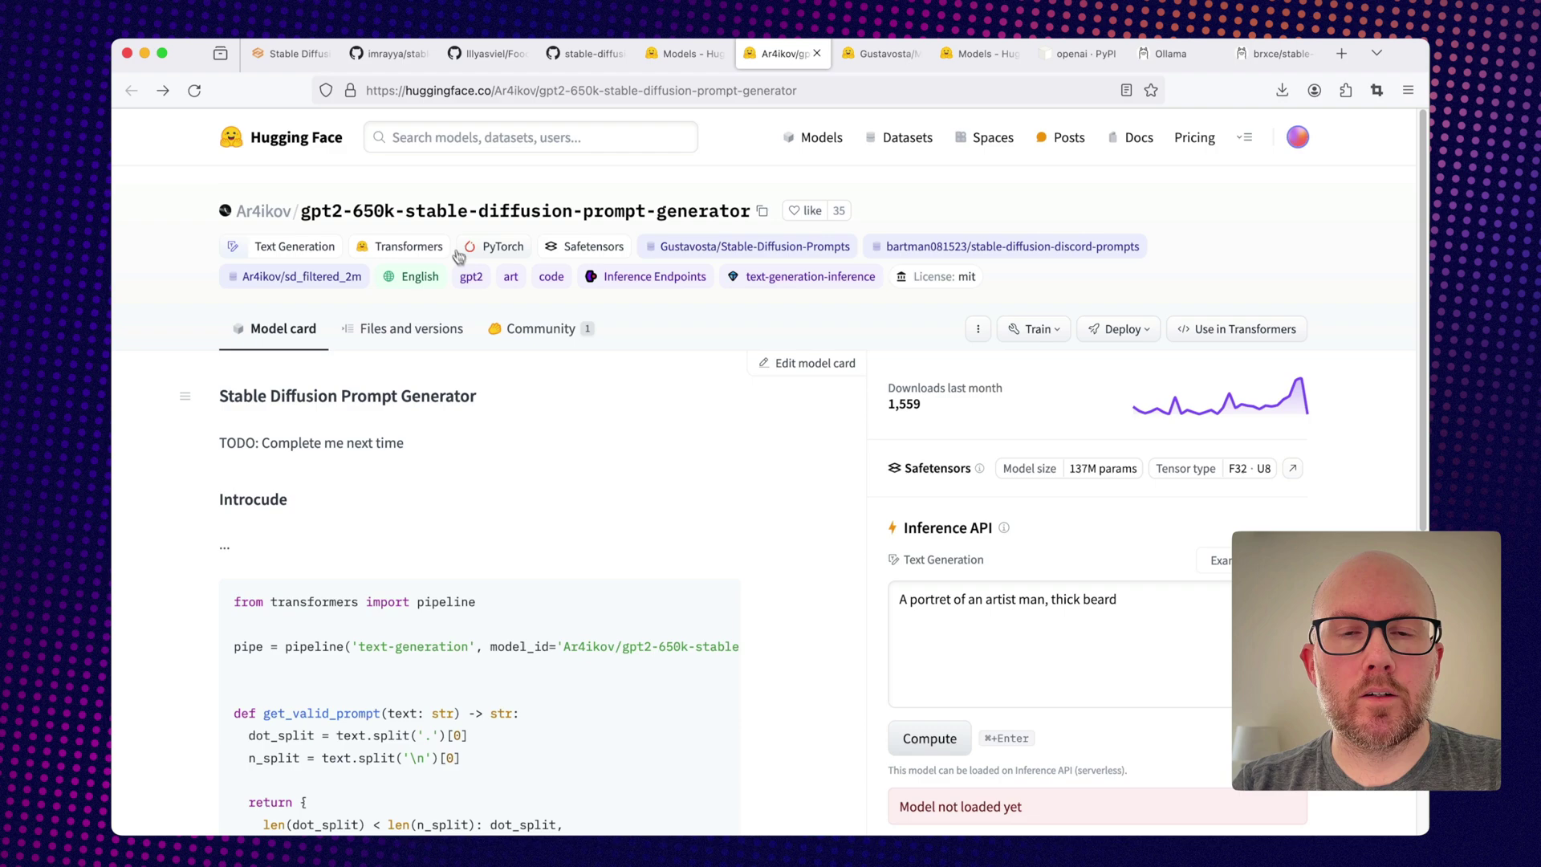
Copy the URL of hallatore's stable-diffusion-webui-chatgpt-utilities GitHub repository, then return to the WebUI.
left_click(293, 53)
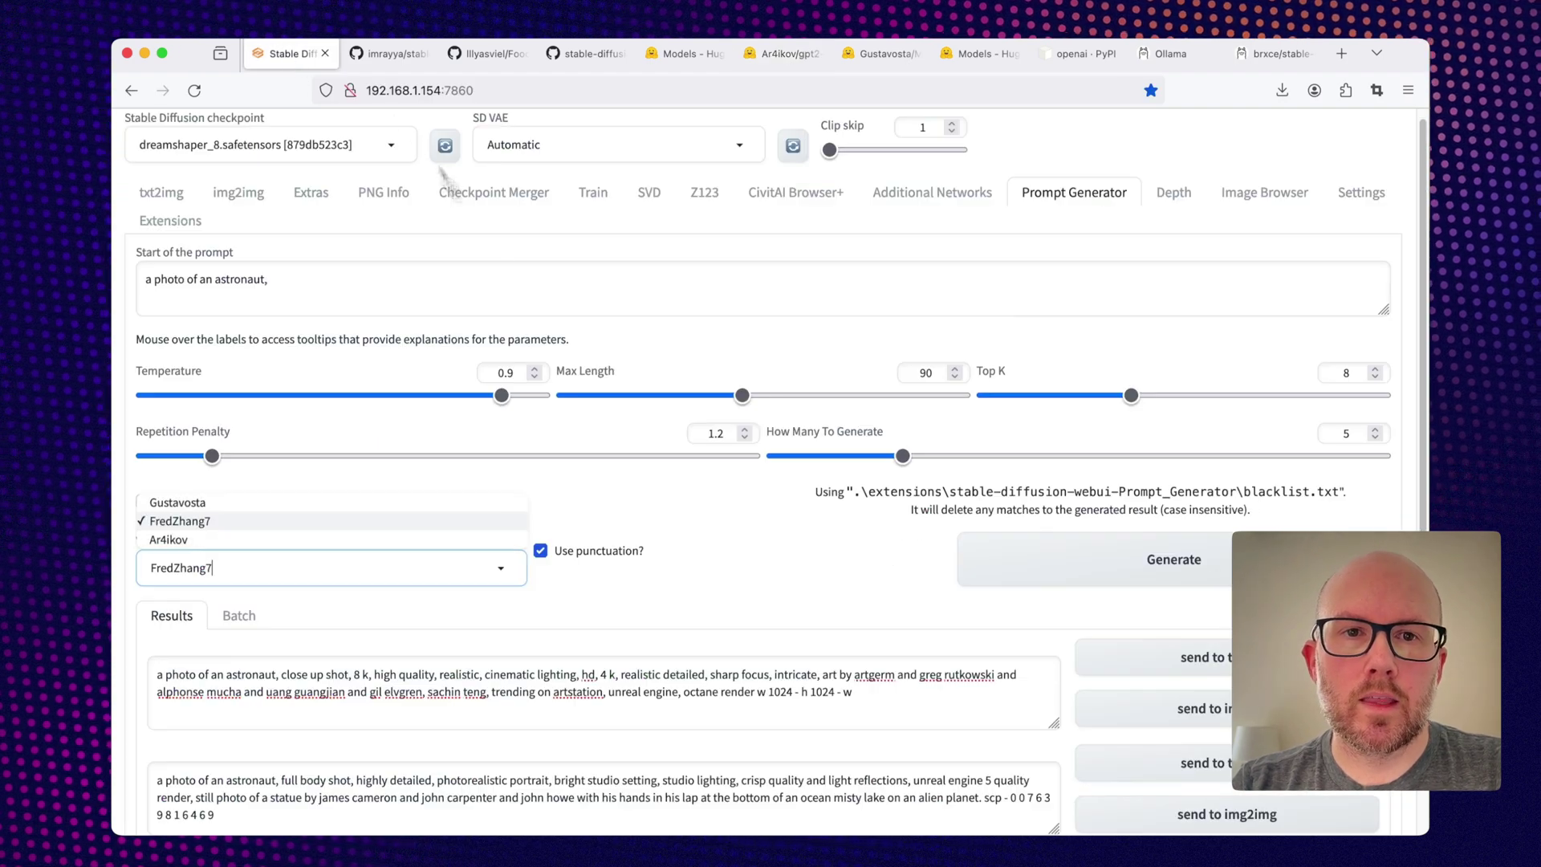
scroll(612, 367, "up", 1)
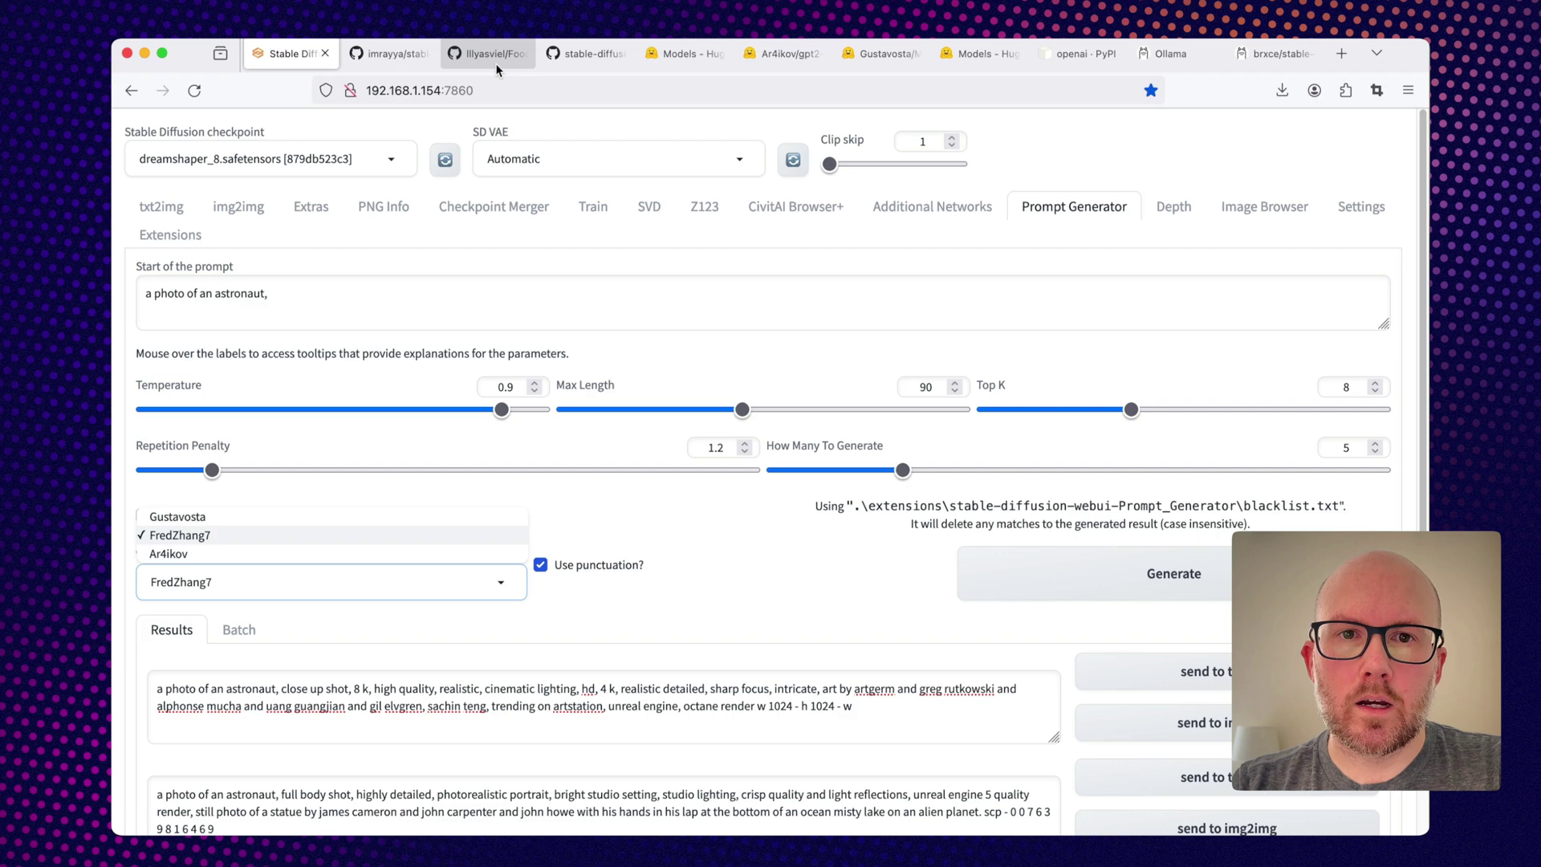
left_click(569, 57)
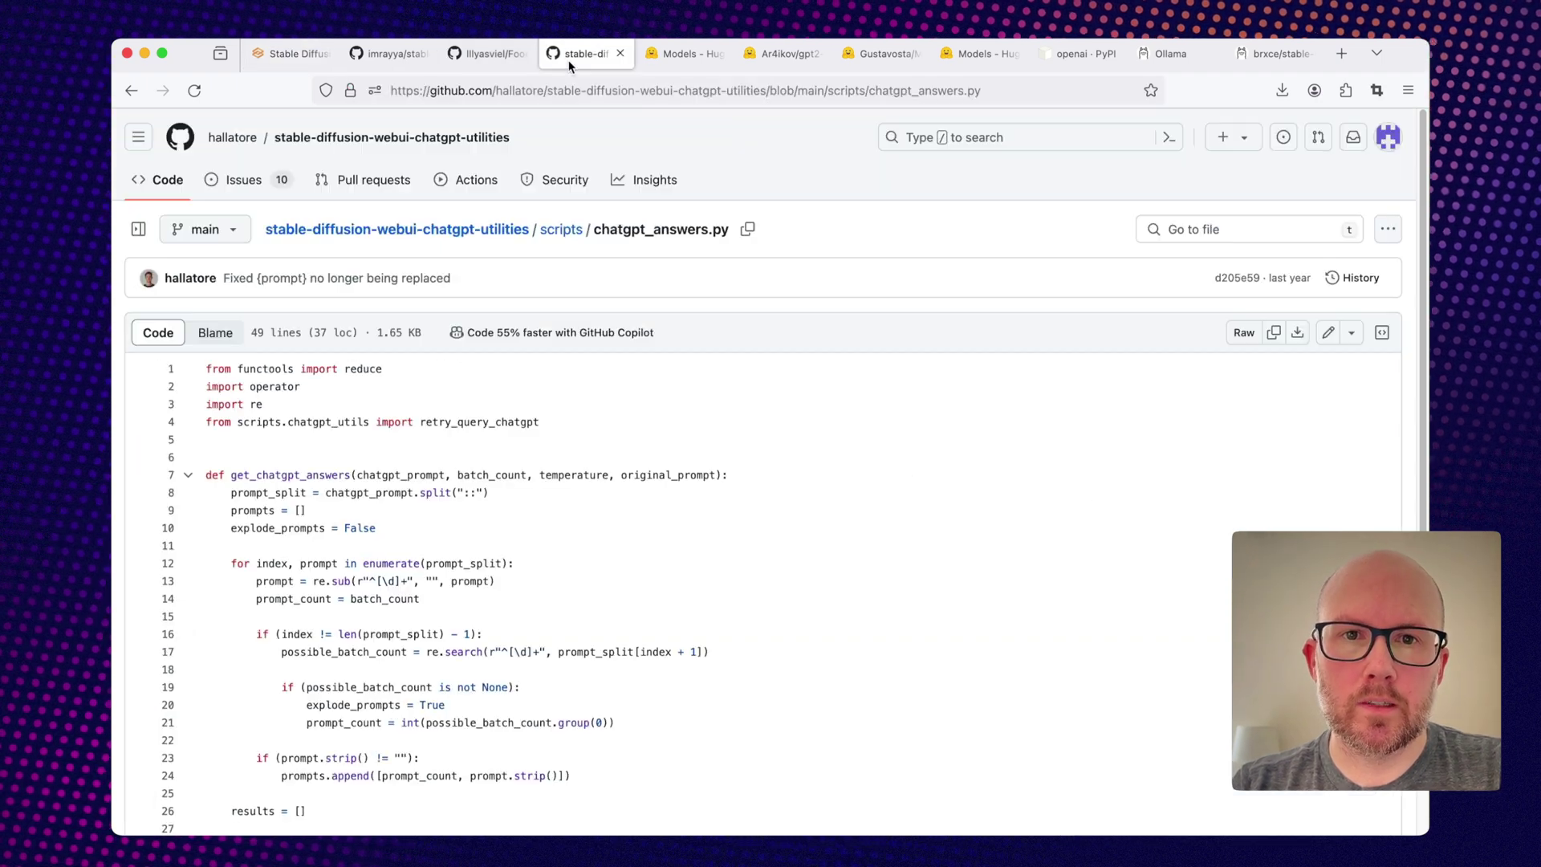
left_click(398, 140)
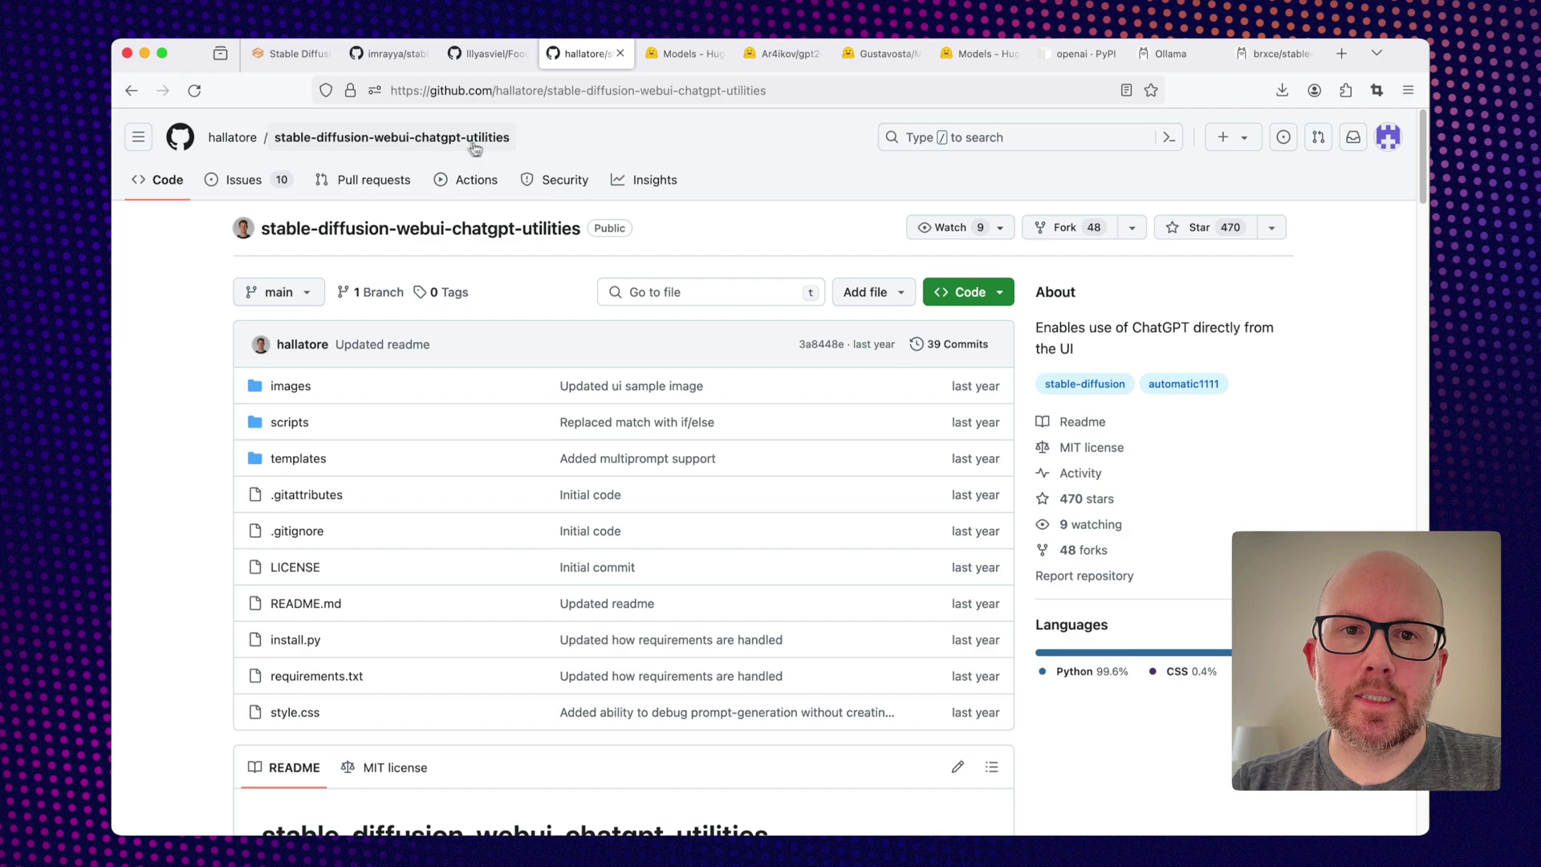
left_click(579, 90)
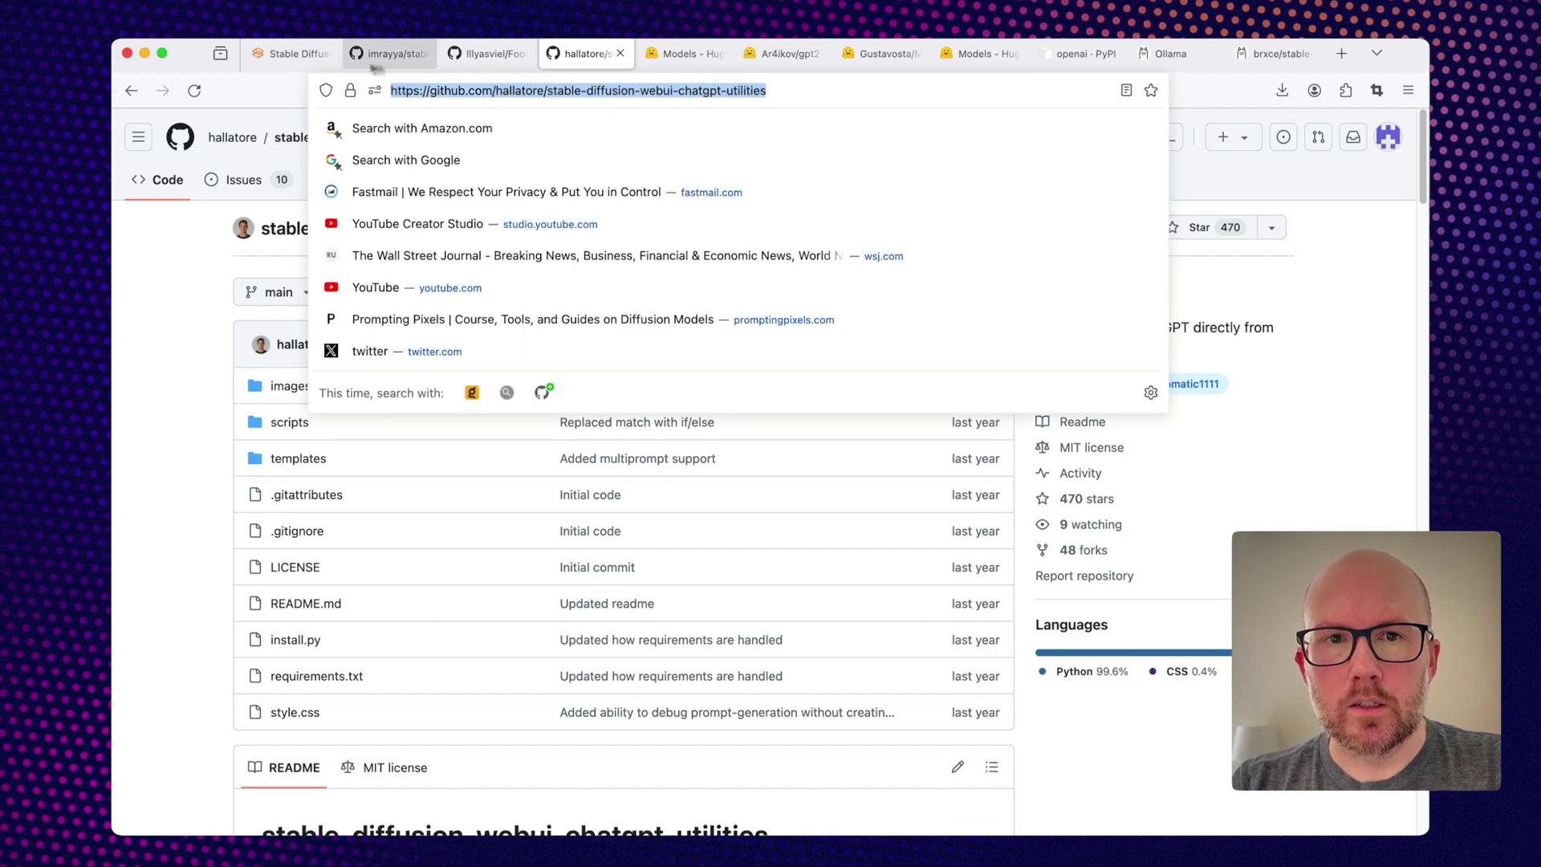
left_click(287, 56)
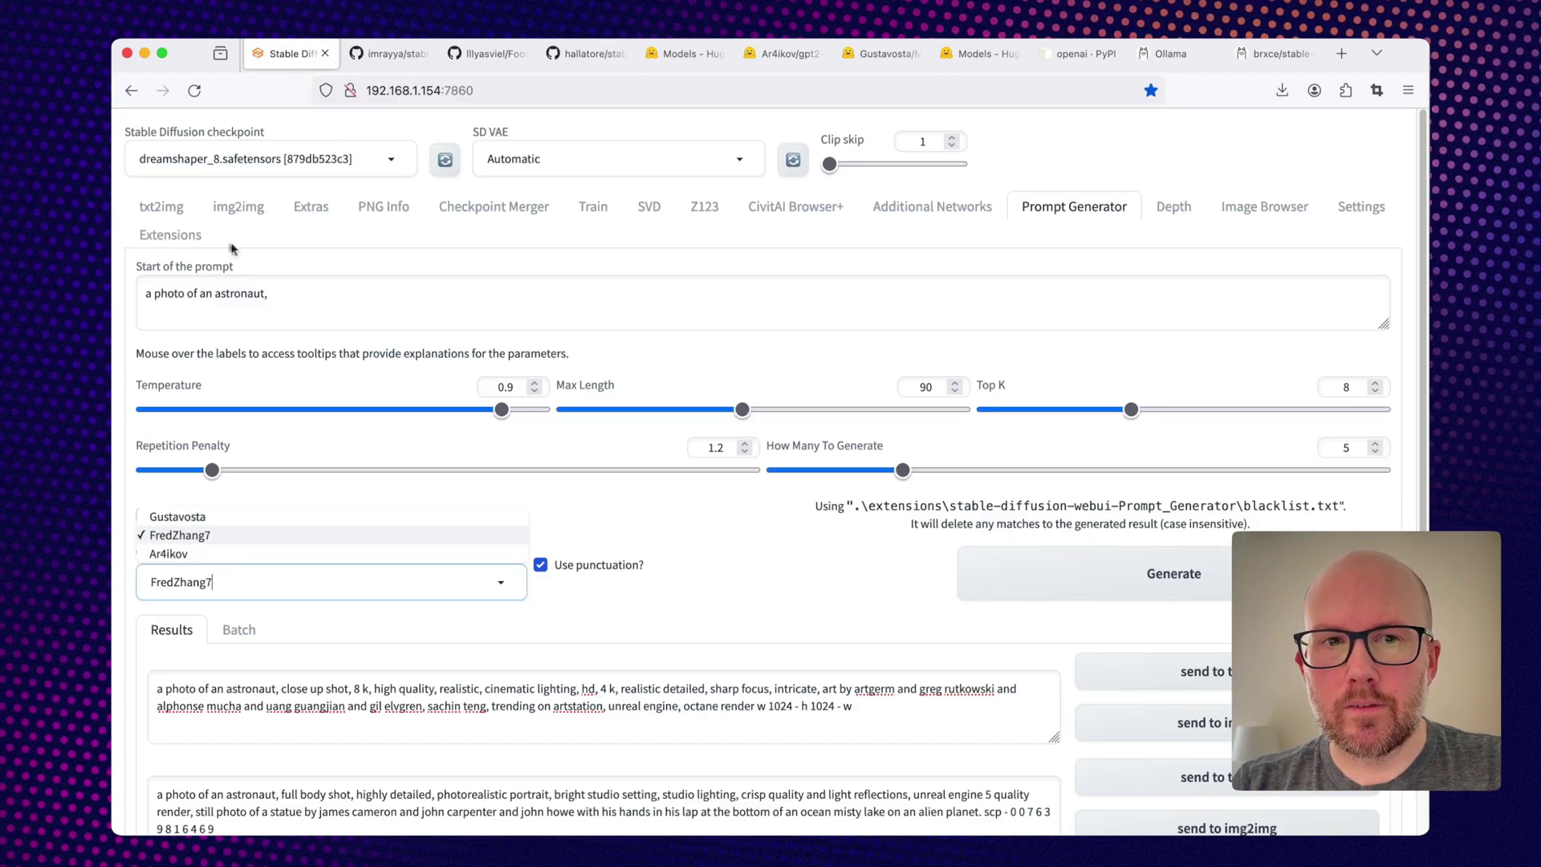
Paste the chatgpt-utilities repository address into the Extensions 'Install from URL' git field.
left_click(184, 235)
left_click(359, 274)
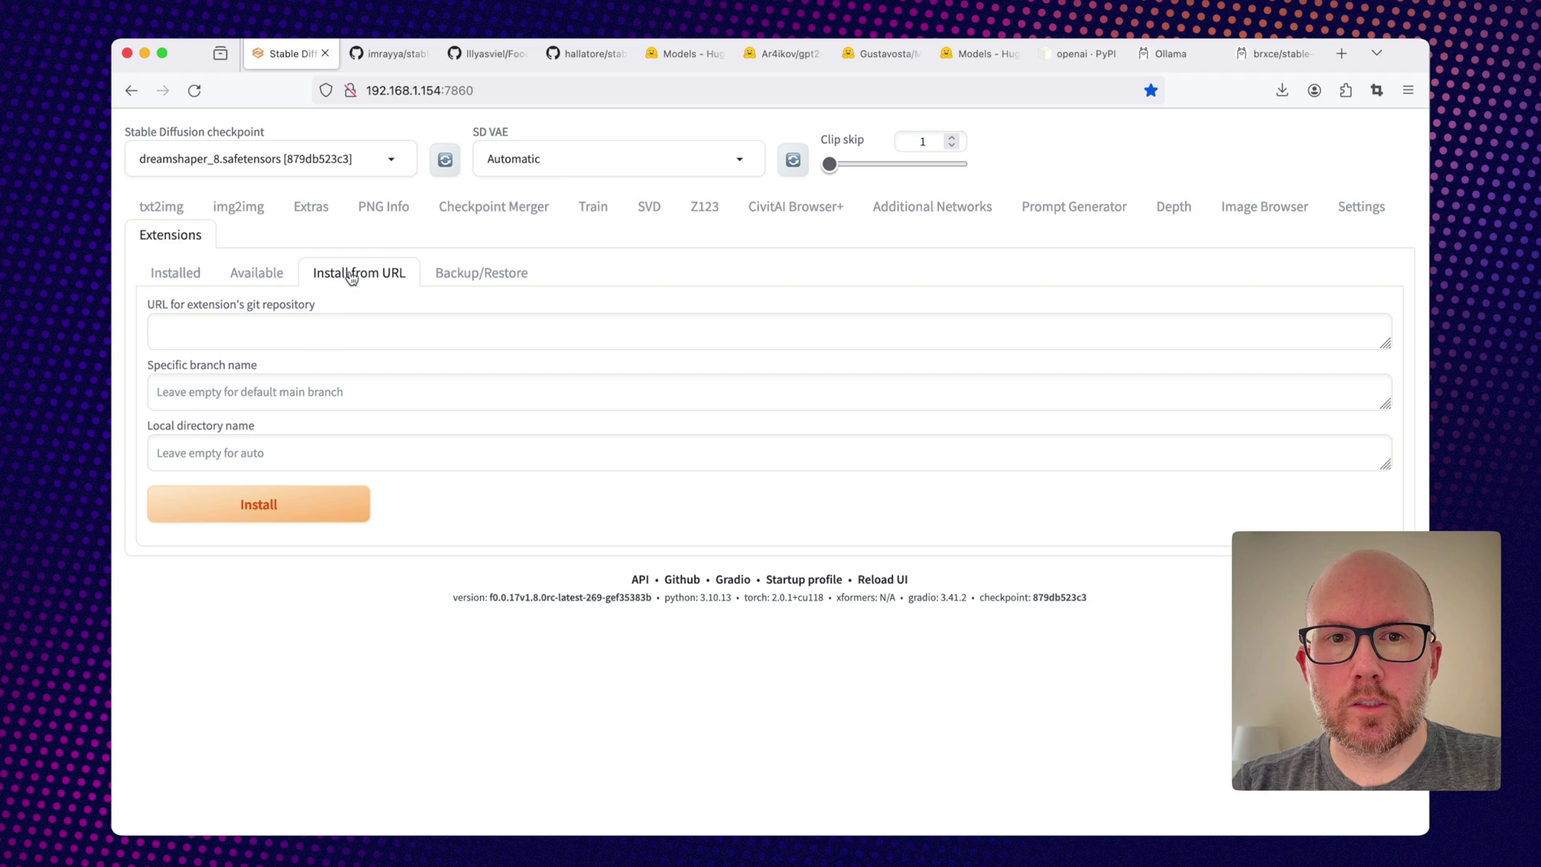
left_click(291, 333)
type("https://github.com/hallatore/stable-diffusion-webui-chatgpt-utilities")
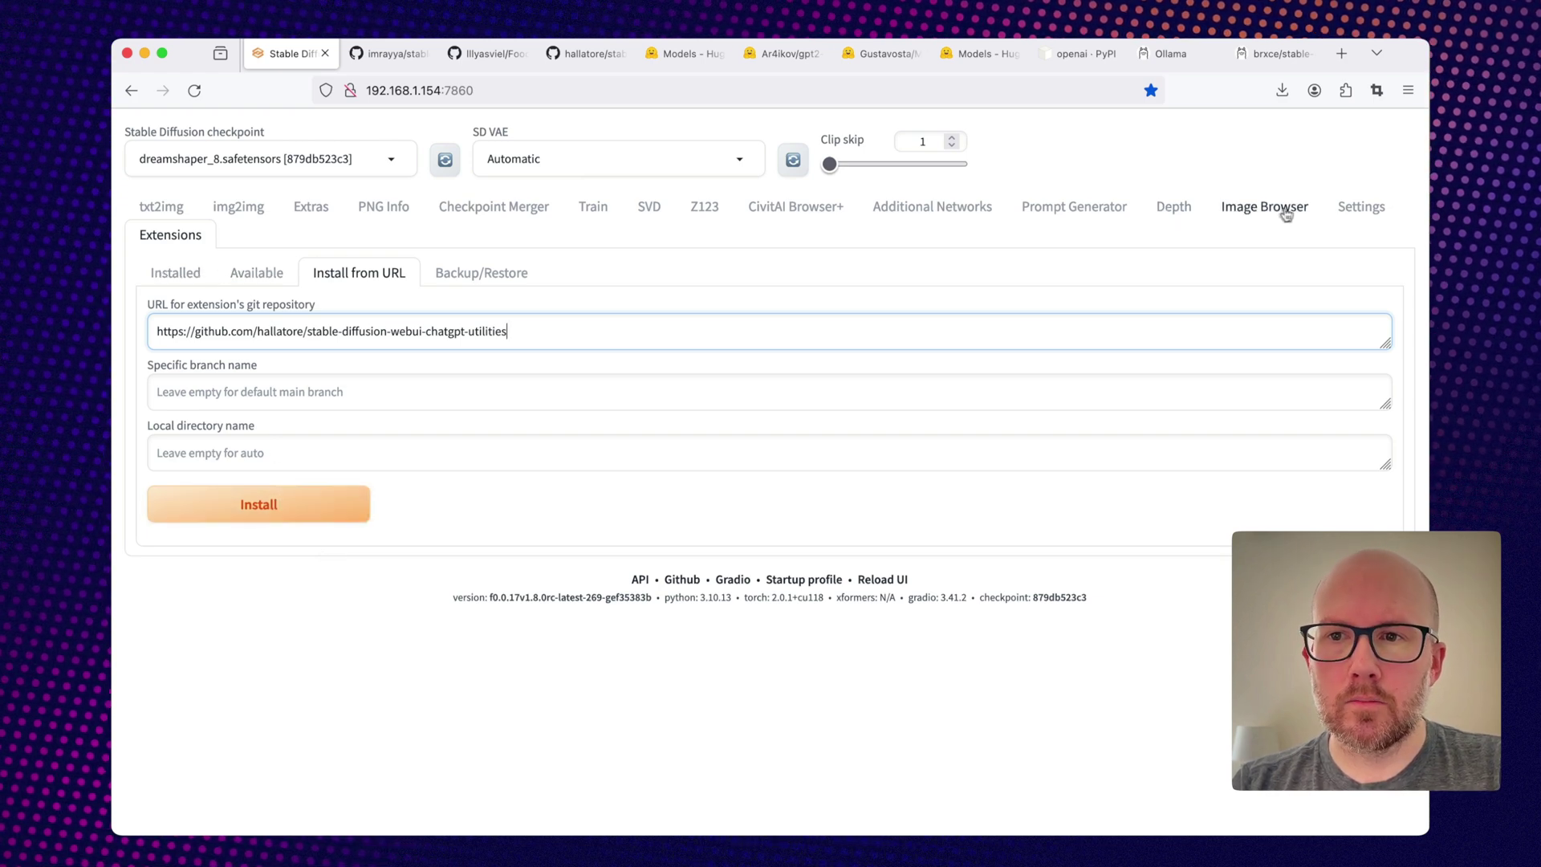
Browse Settings to find the new ChatGPT Utilities section, then go back to txt2img.
left_click(1343, 210)
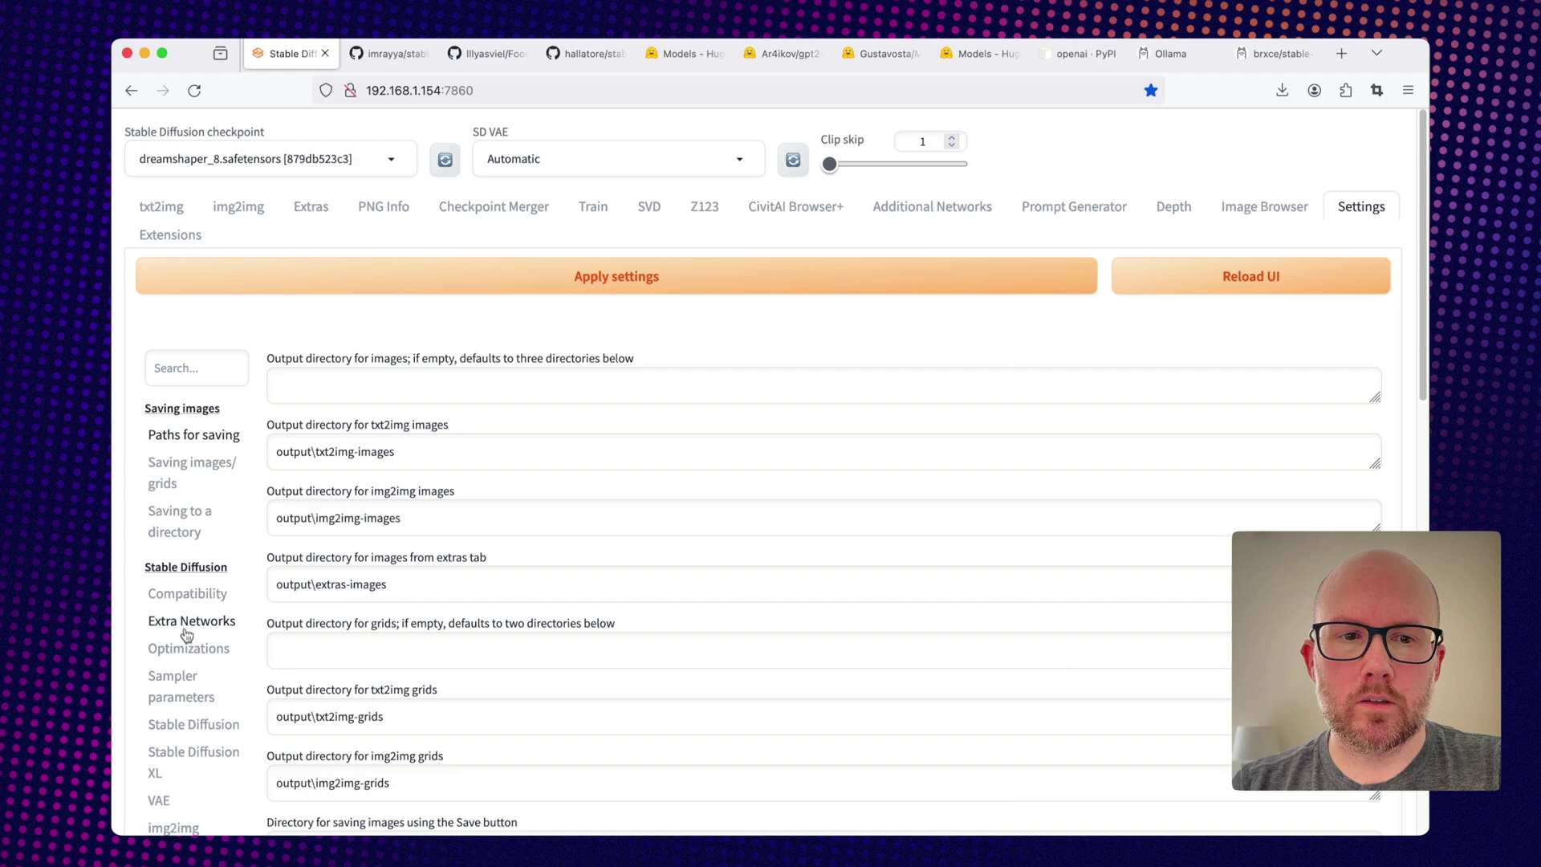
scroll(178, 638, "down", 5)
scroll(178, 639, "down", 5)
scroll(230, 644, "down", 2)
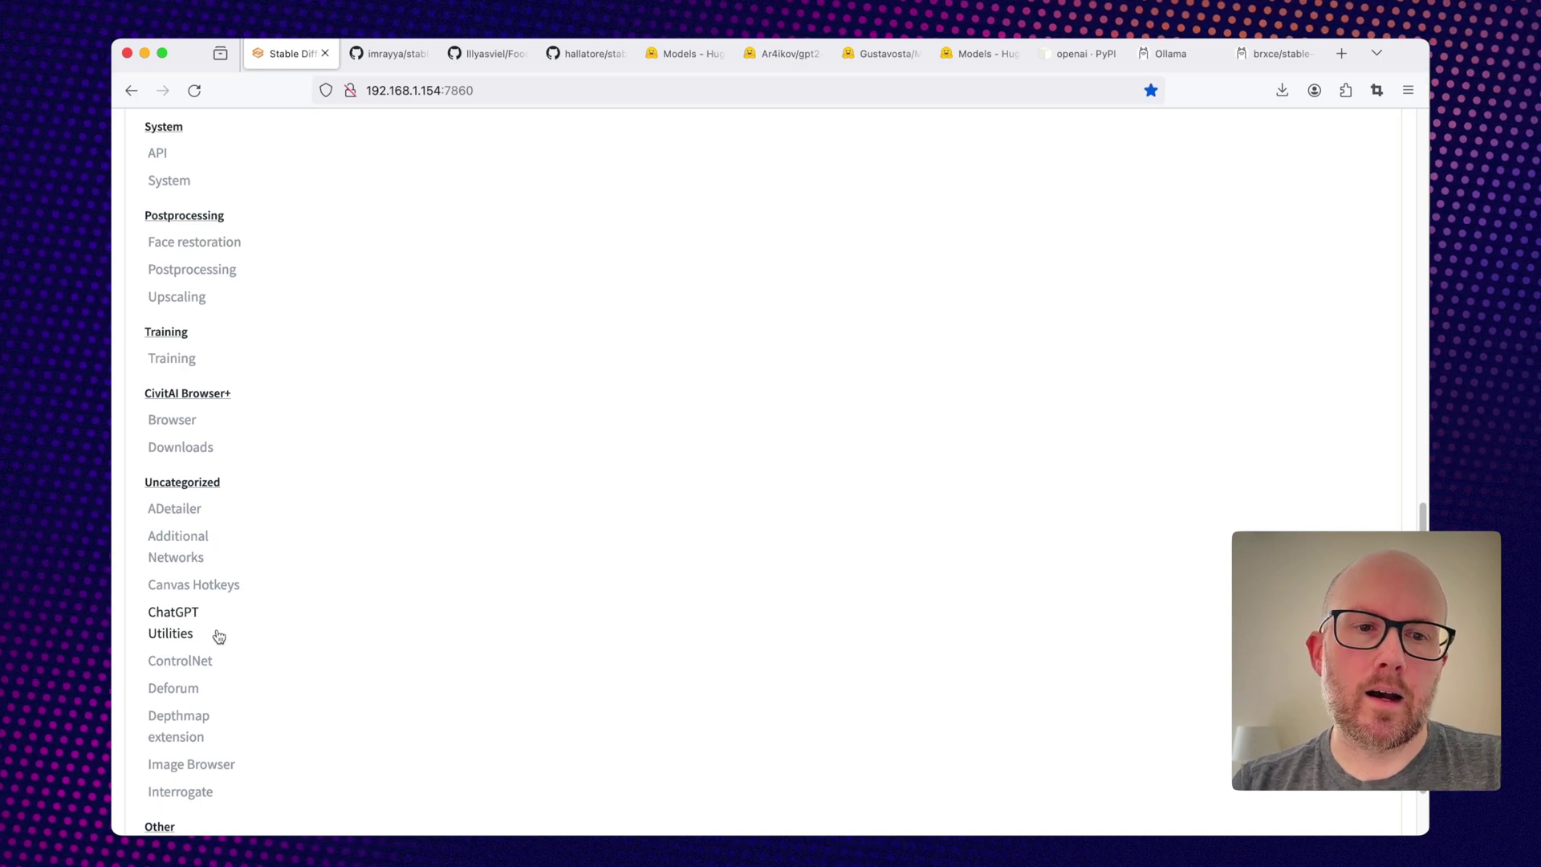
scroll(219, 636, "up", 5)
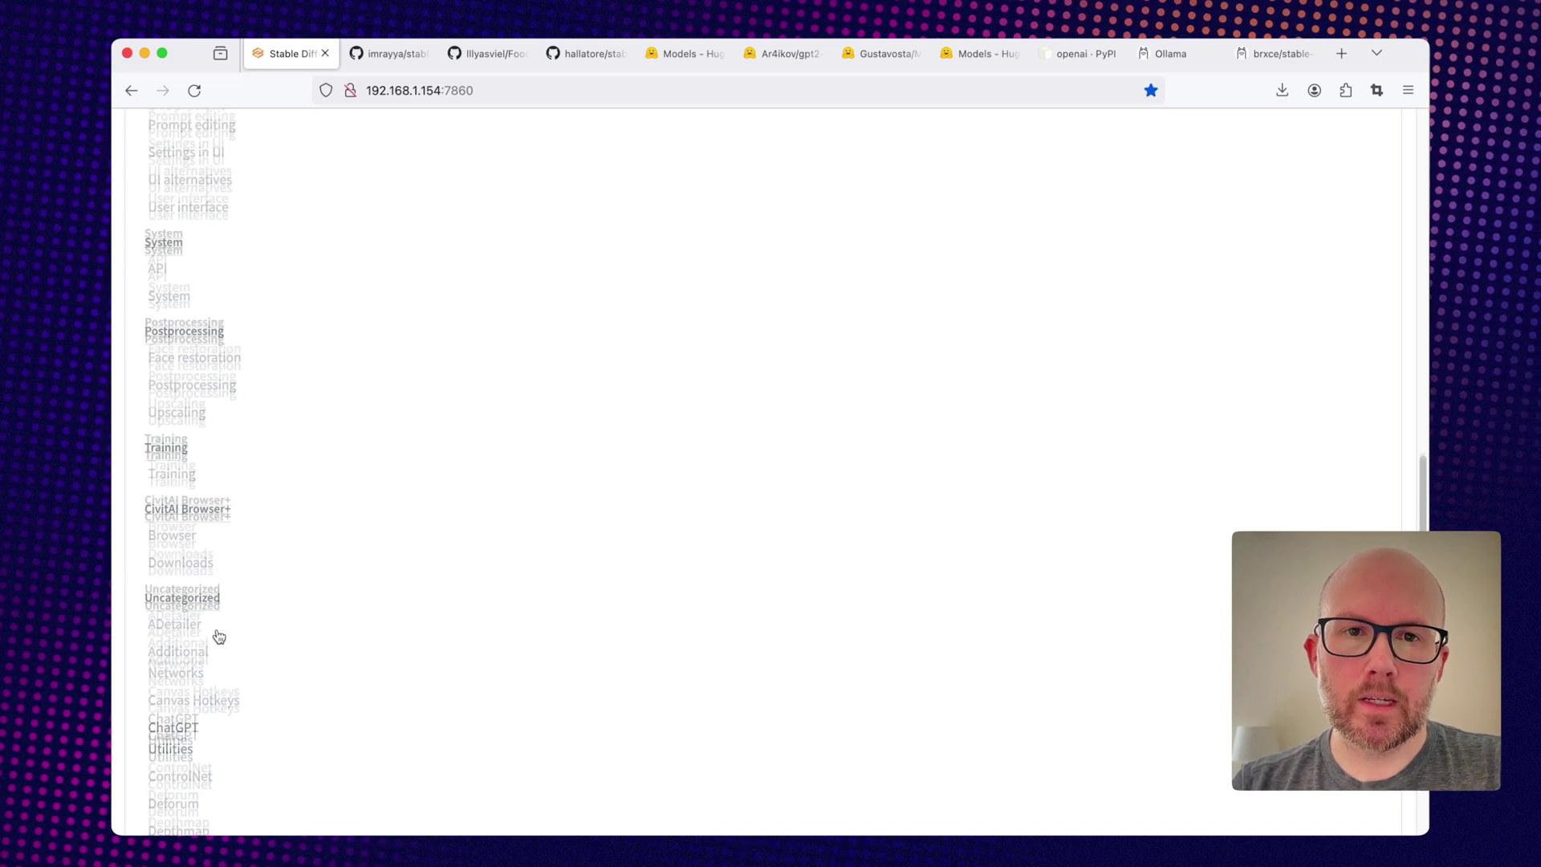
scroll(218, 636, "up", 5)
scroll(217, 632, "up", 5)
scroll(216, 630, "up", 1)
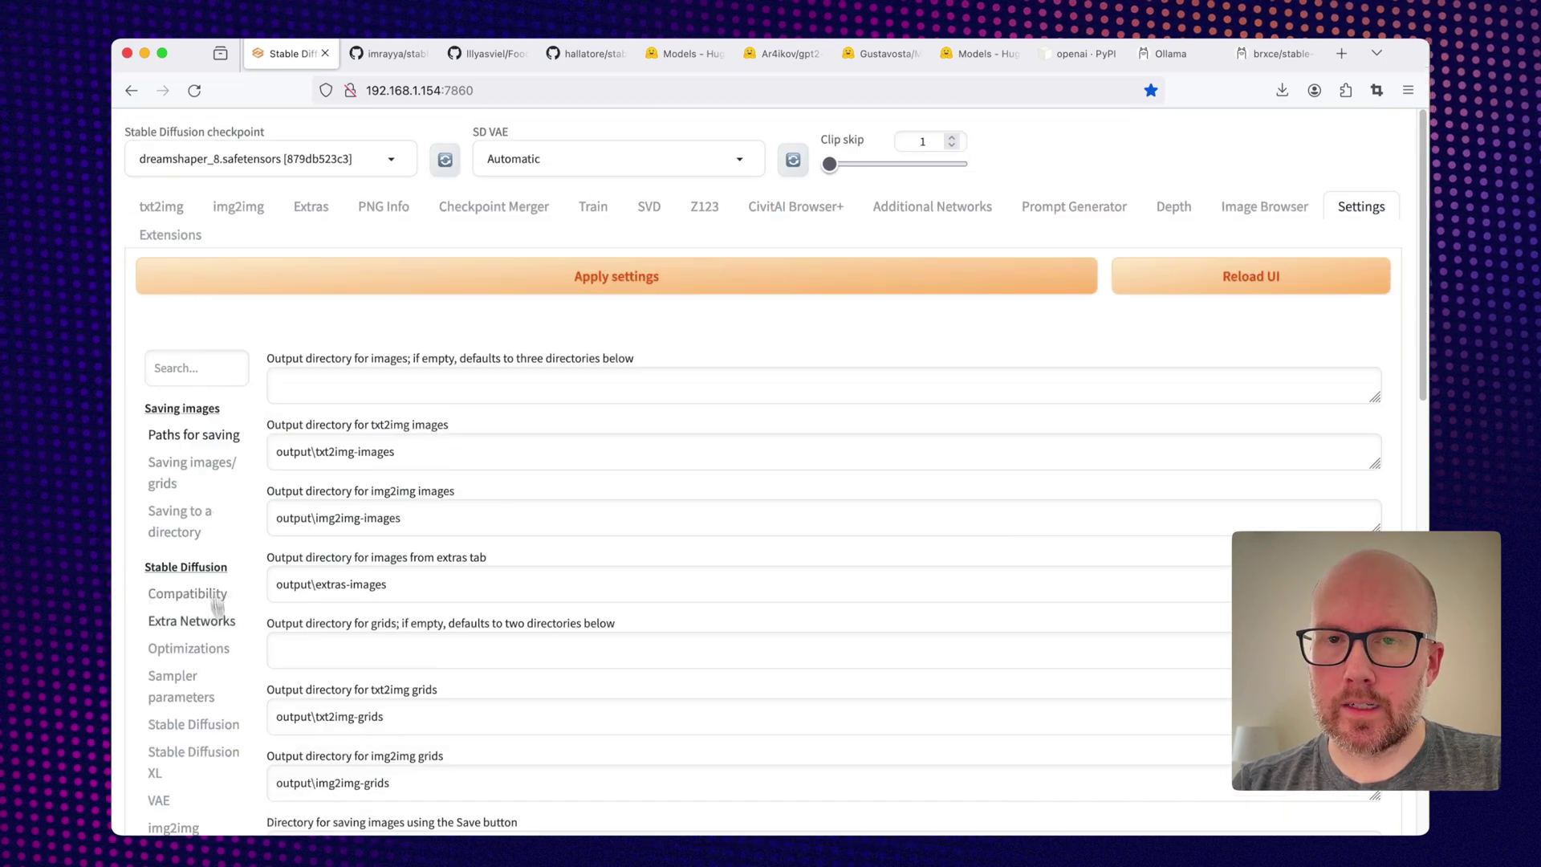
left_click(168, 211)
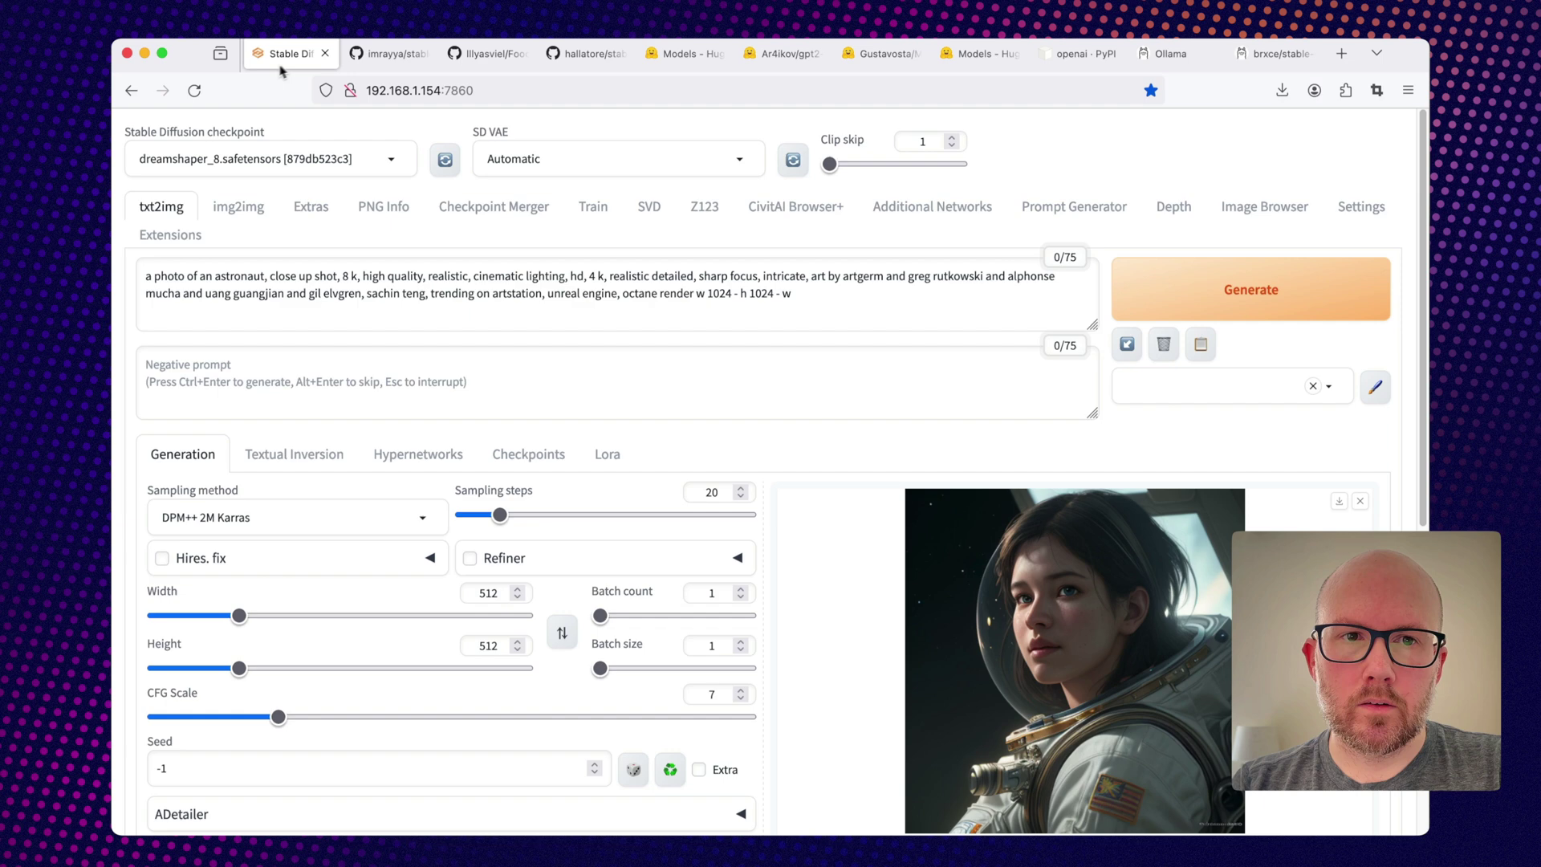
Reload the UI, set the prompt to 'a photo of an astronaut', and bring up the Script list.
left_click(195, 91)
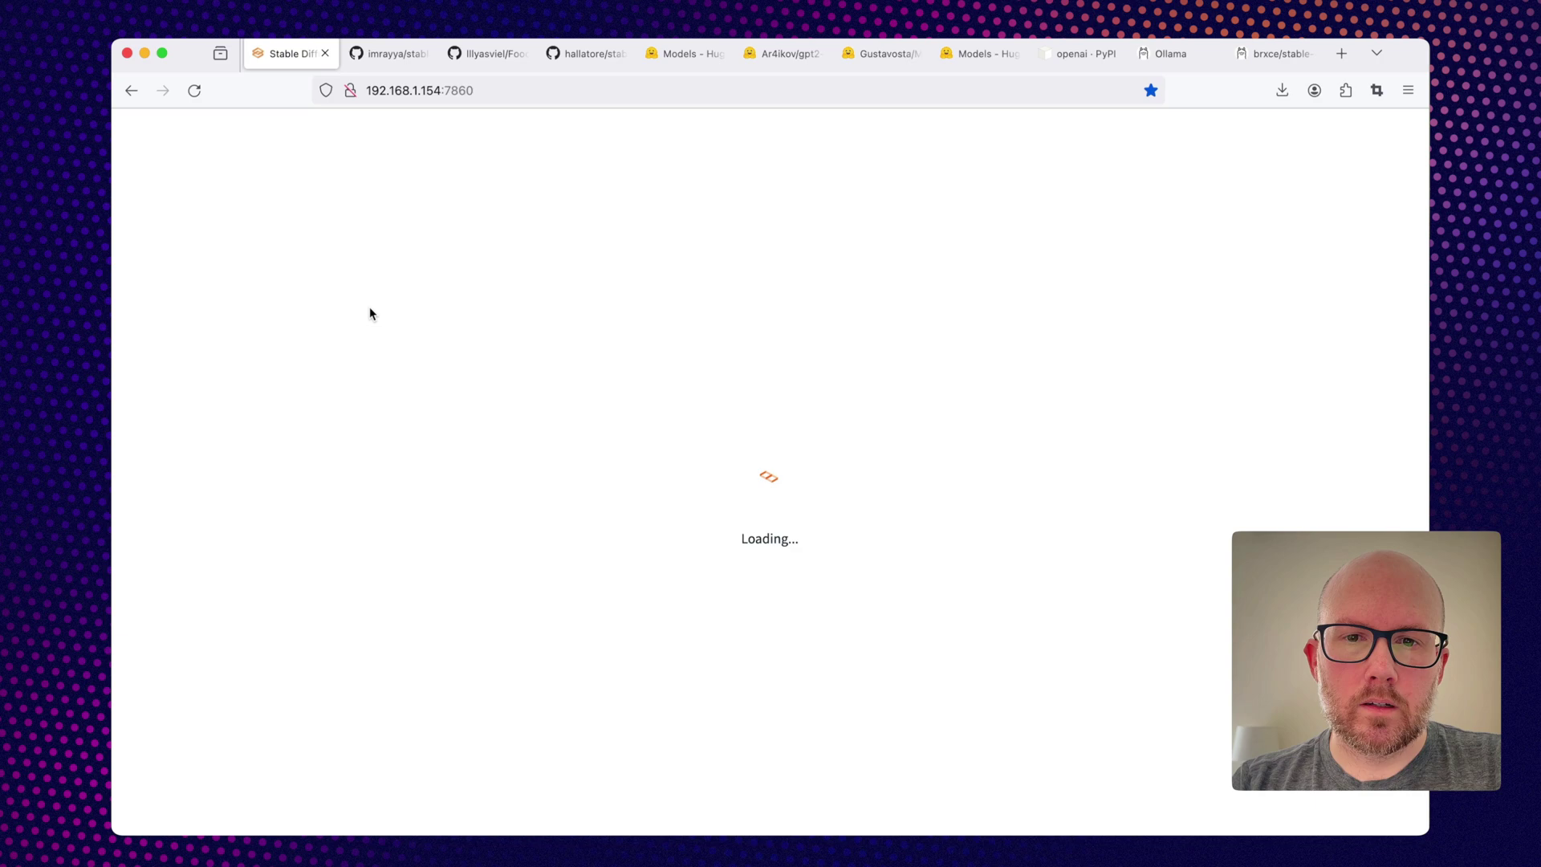
scroll(353, 350, "down", 3)
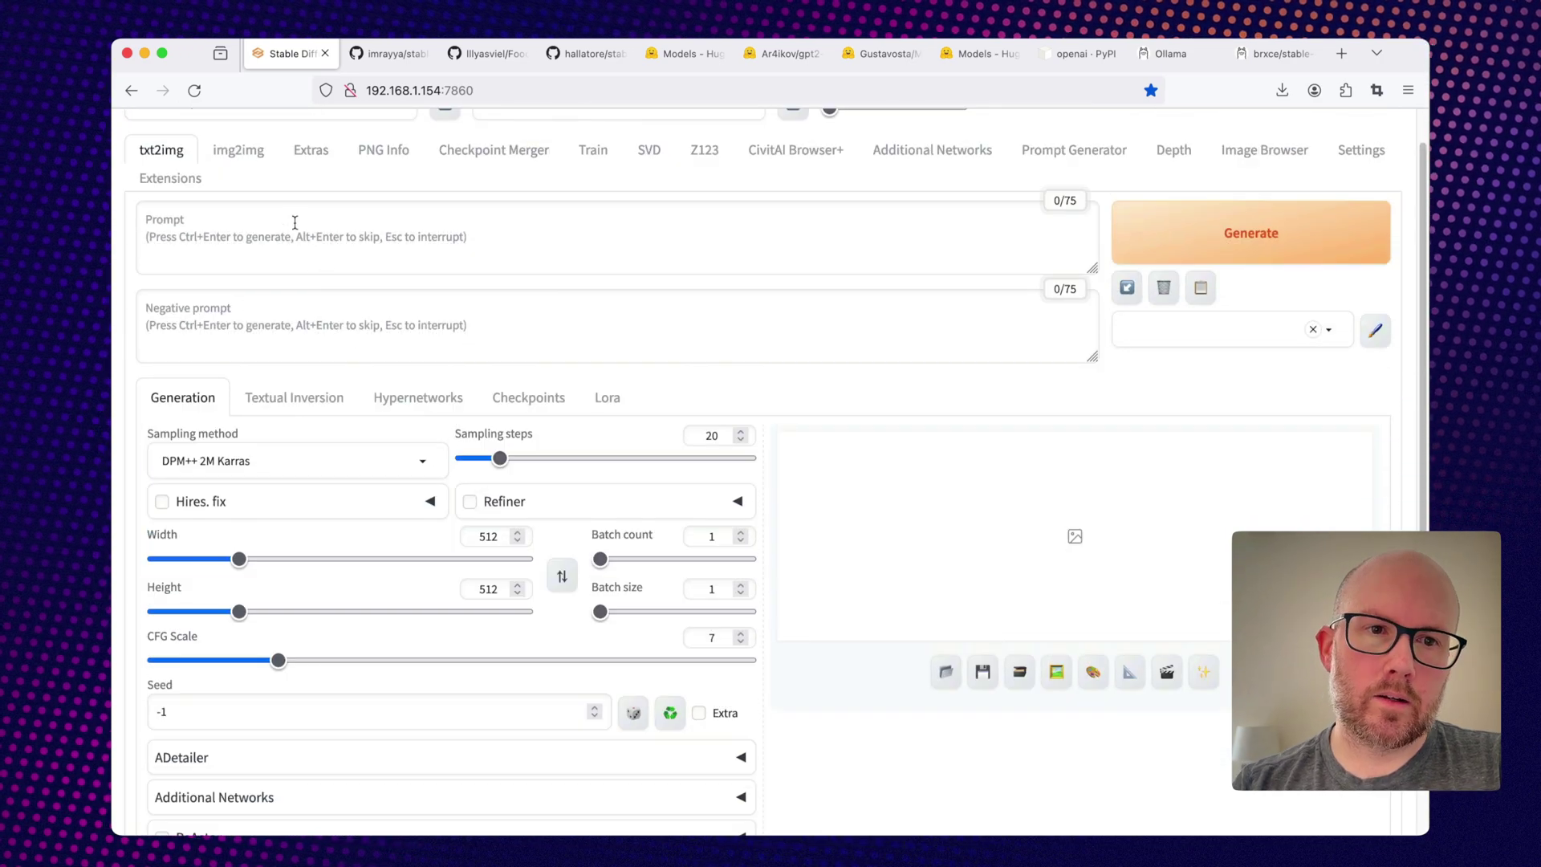
left_click(294, 222)
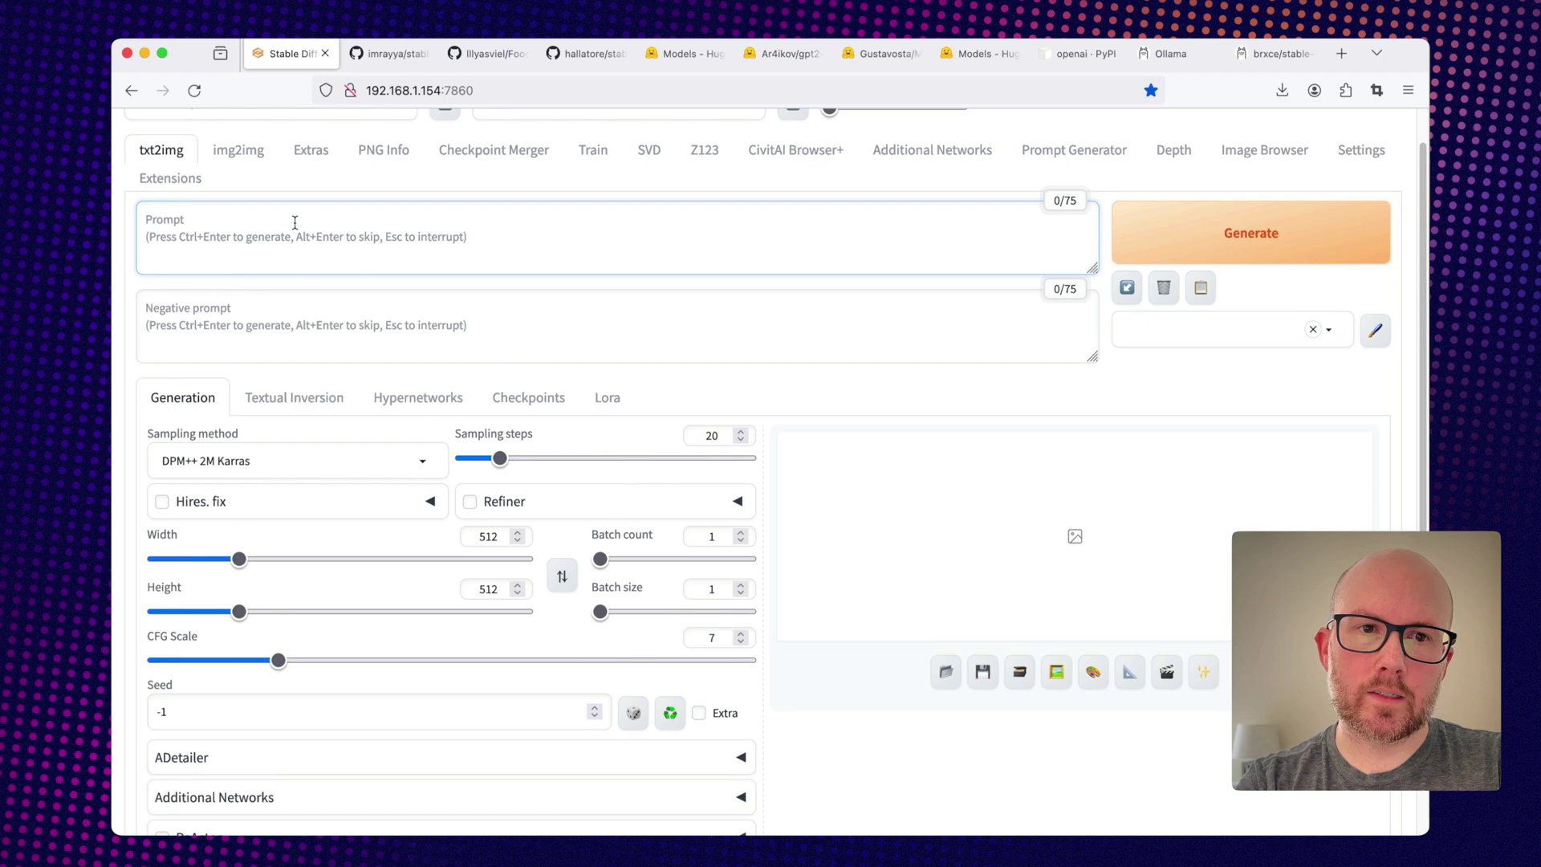
type("a photo of an astronaut,")
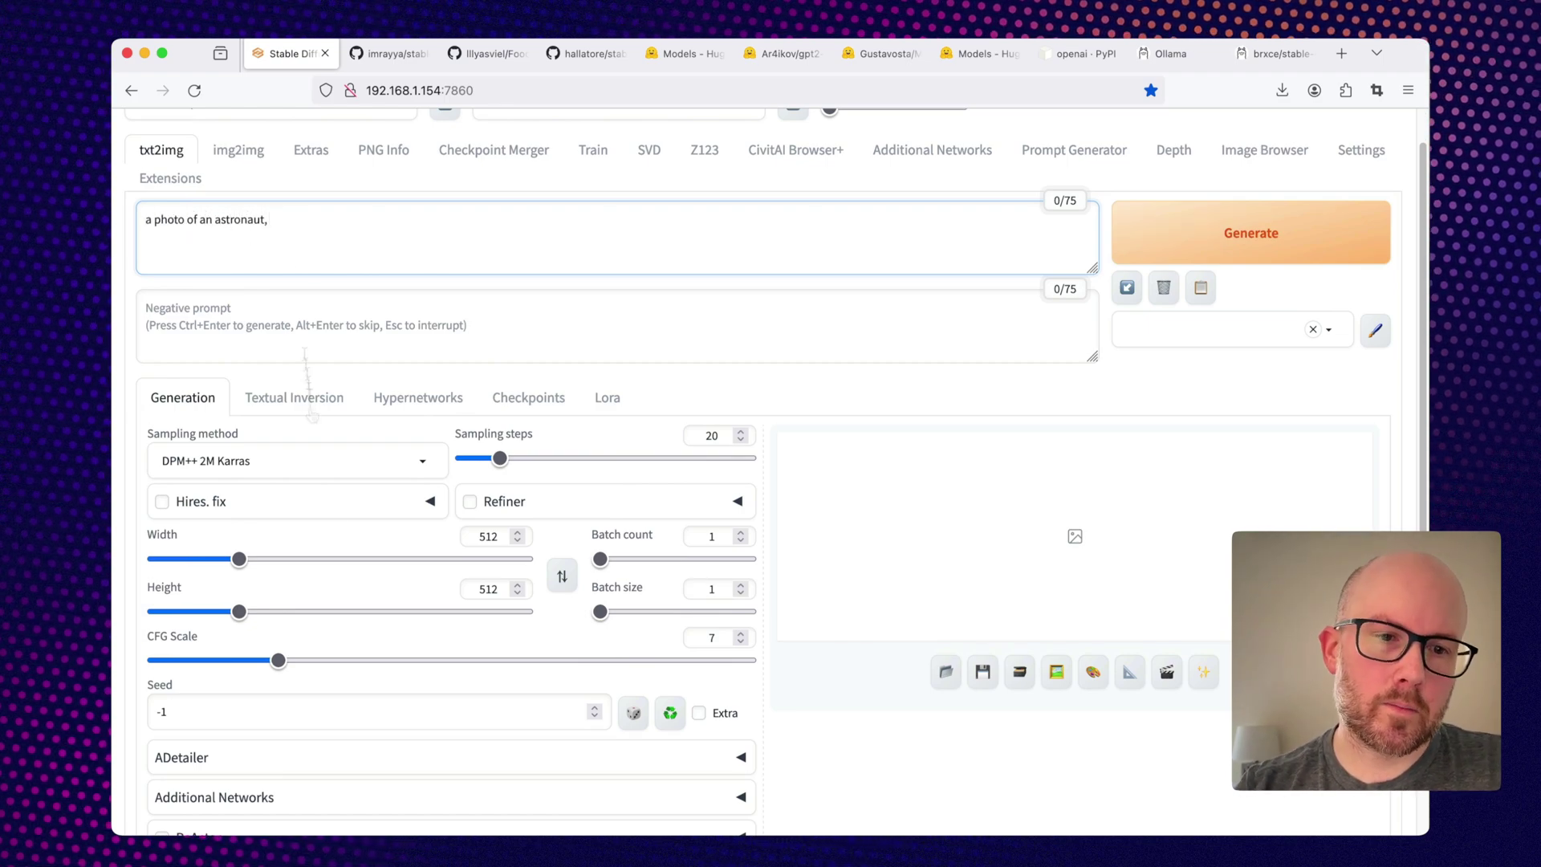
scroll(337, 533, "down", 5)
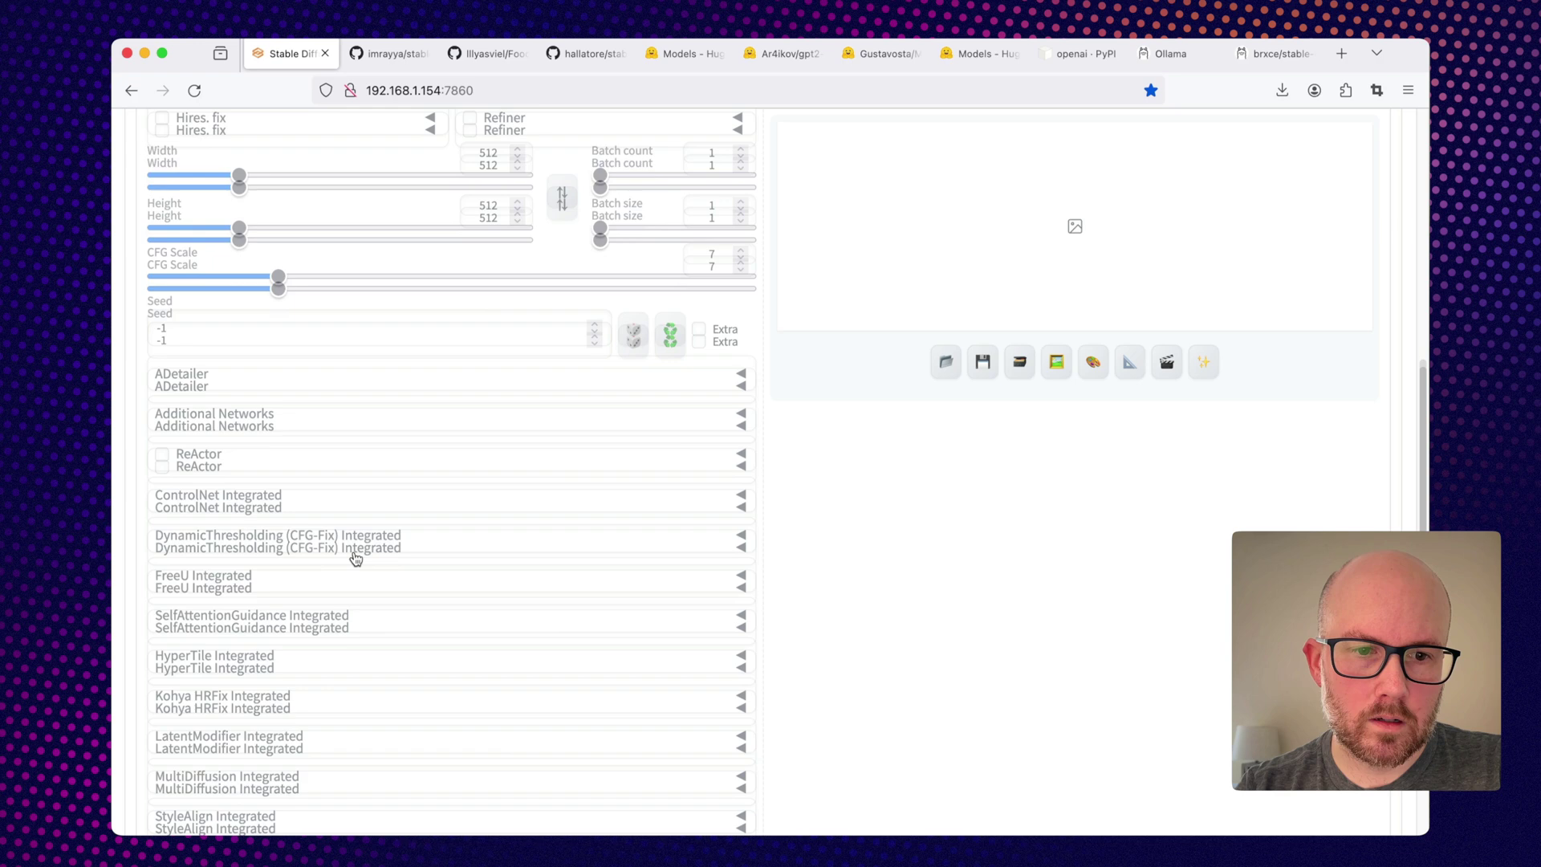
scroll(355, 559, "down", 2)
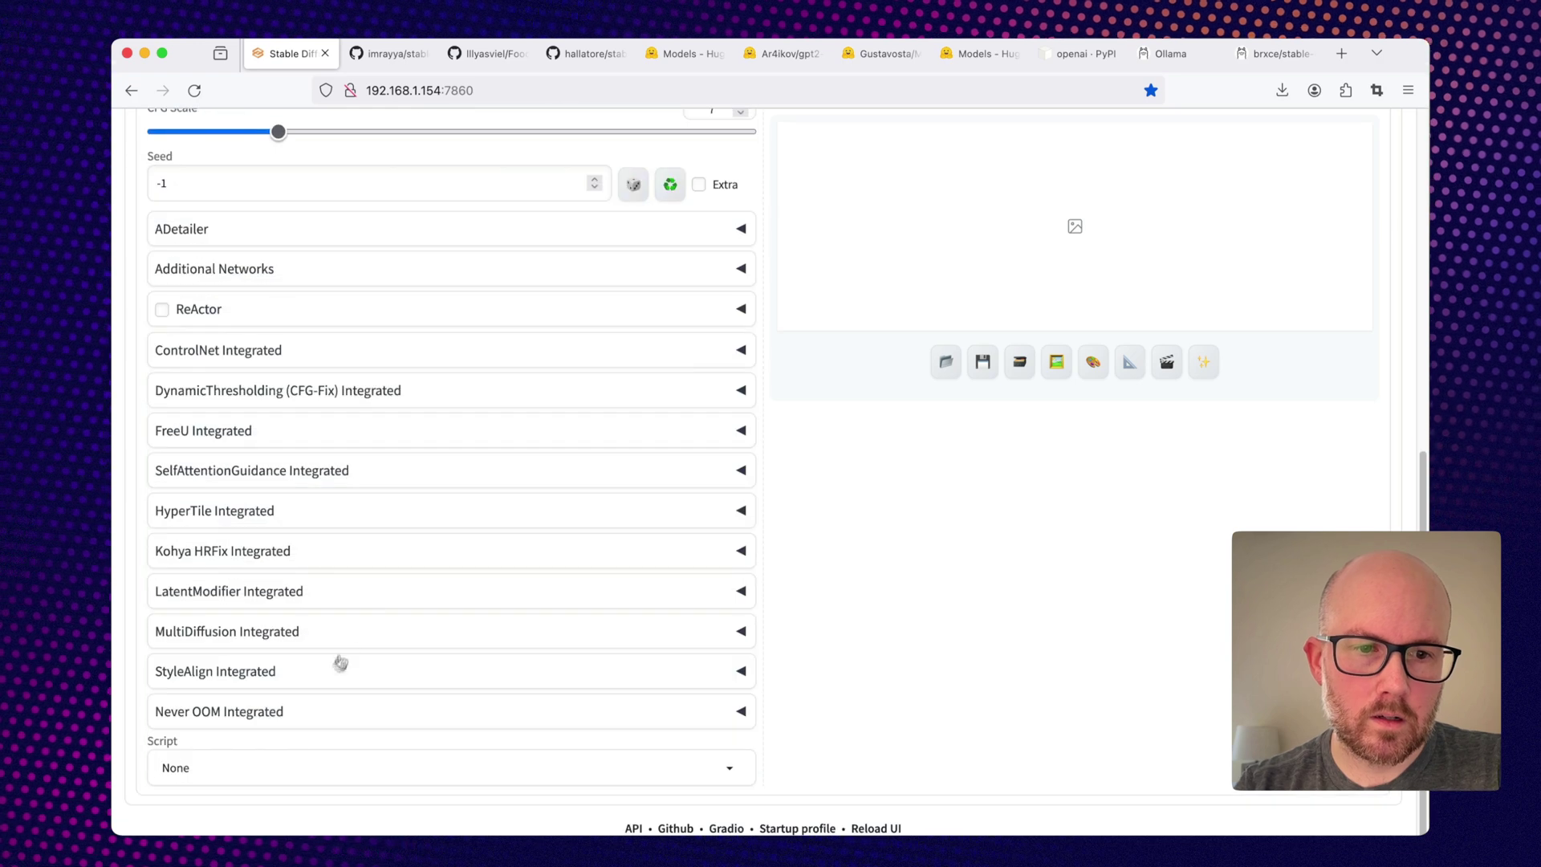
left_click(278, 760)
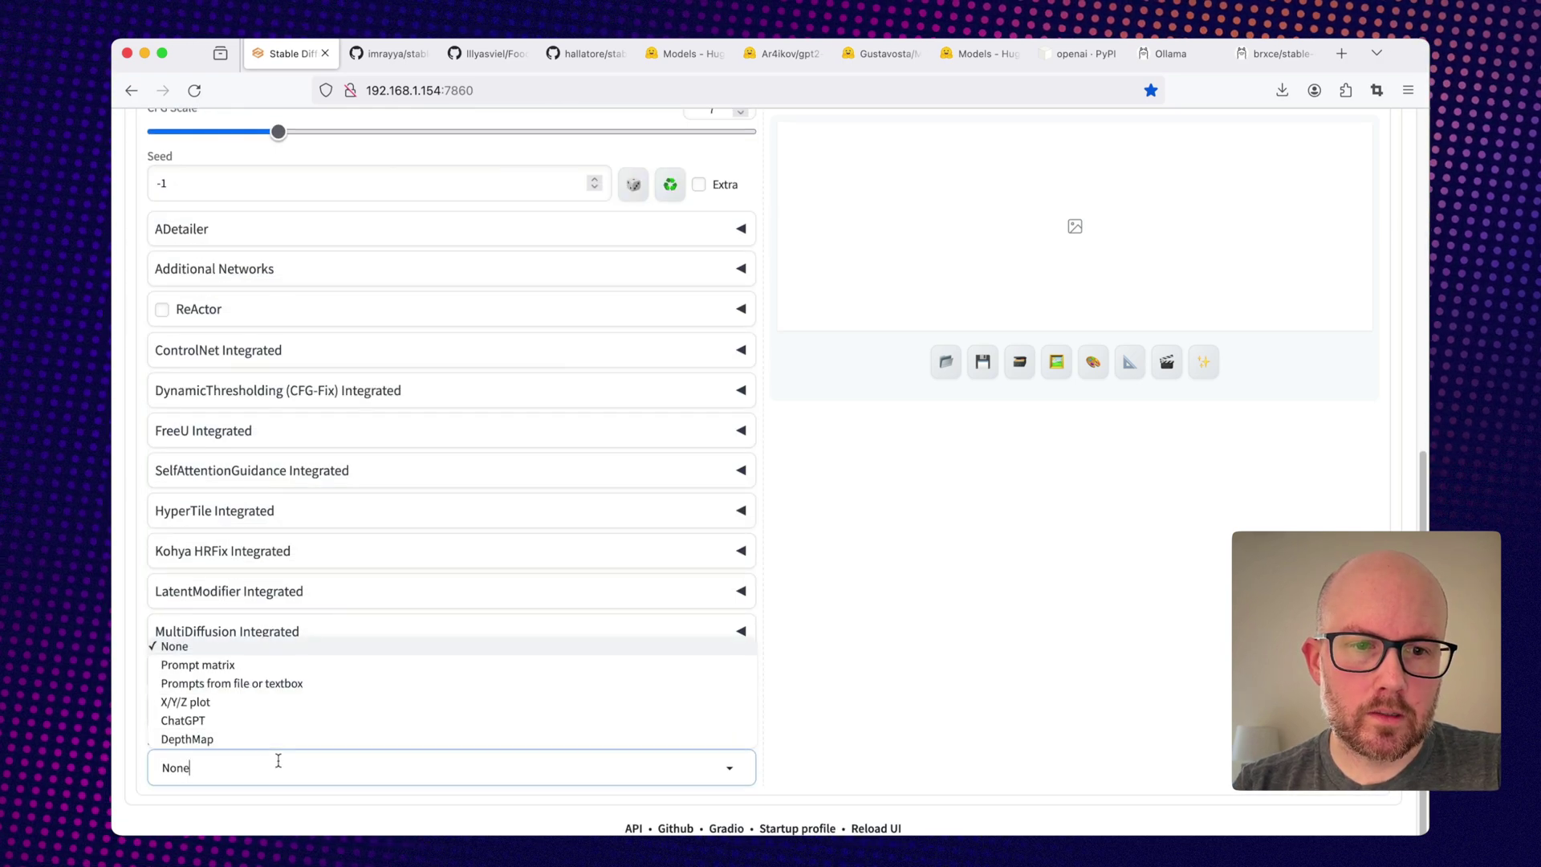
Select the ChatGPT script with the 'A - Make a color description' template.
left_click(180, 721)
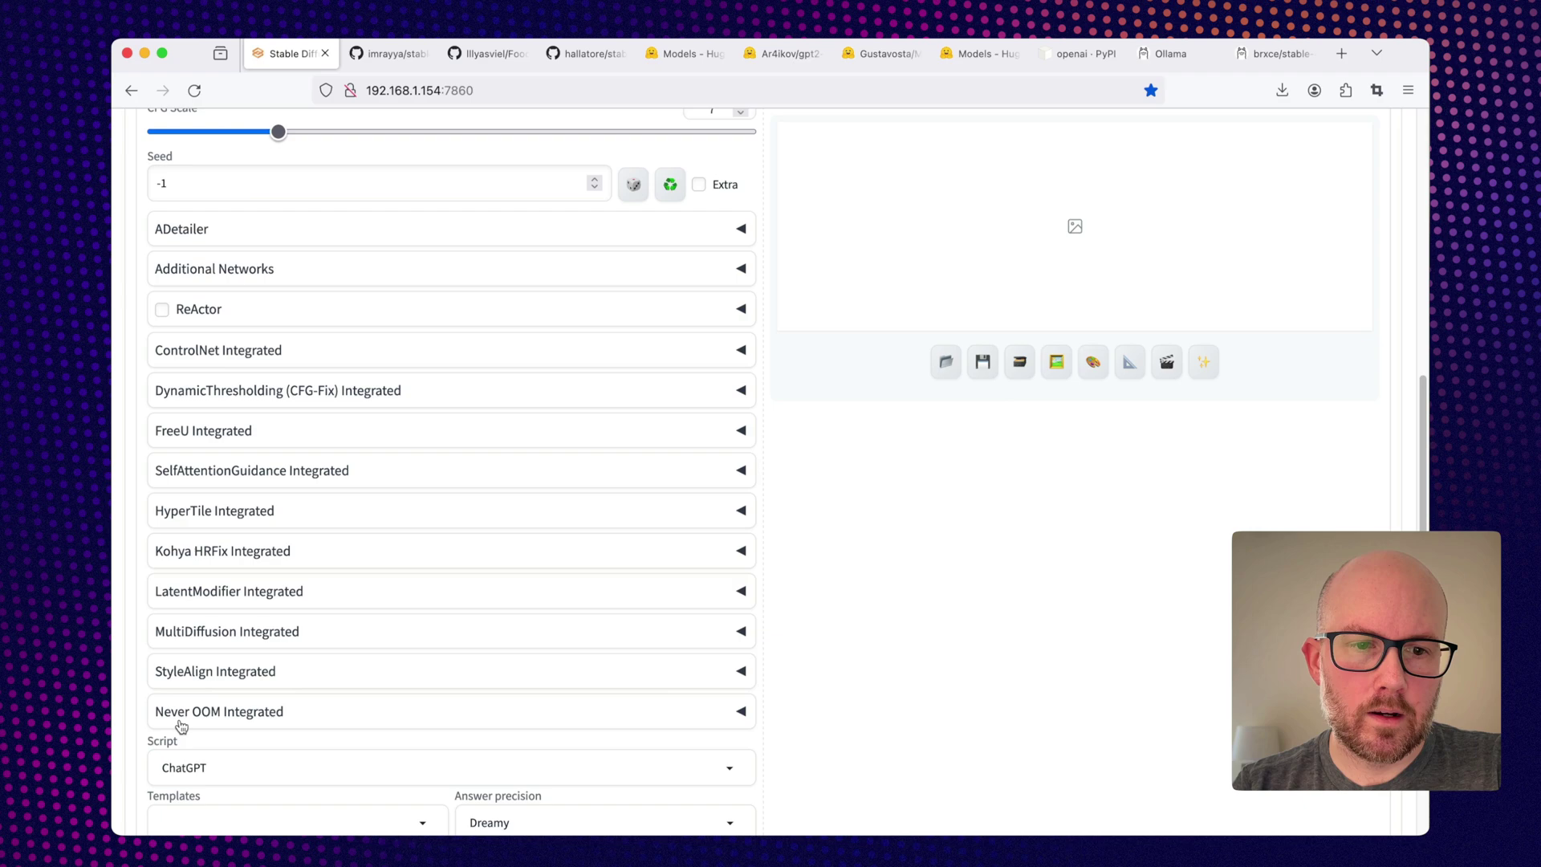
scroll(274, 654, "down", 4)
scroll(296, 618, "down", 1)
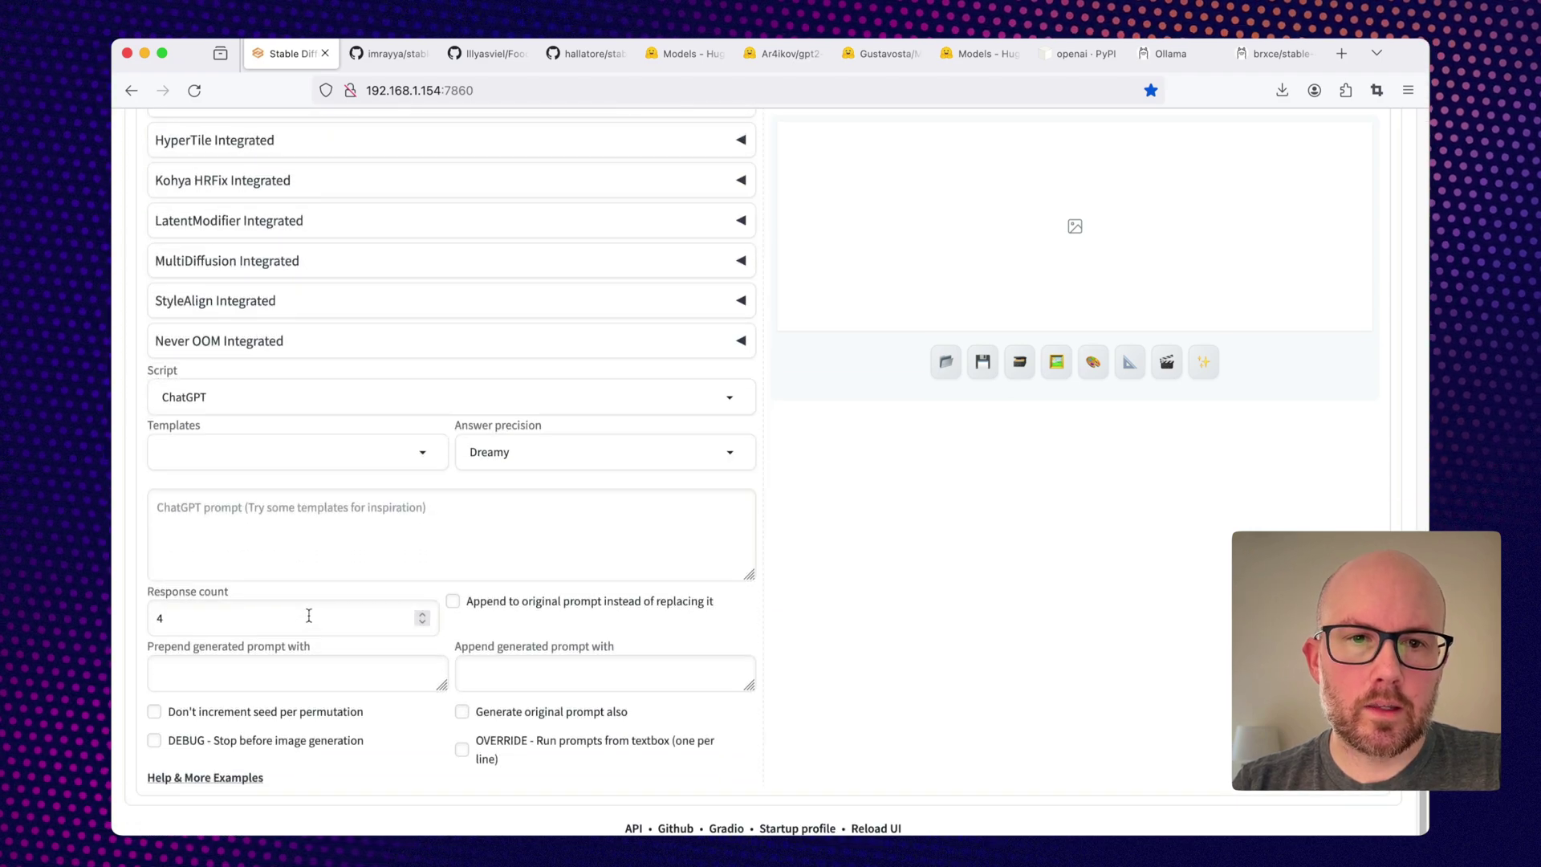
left_click(286, 453)
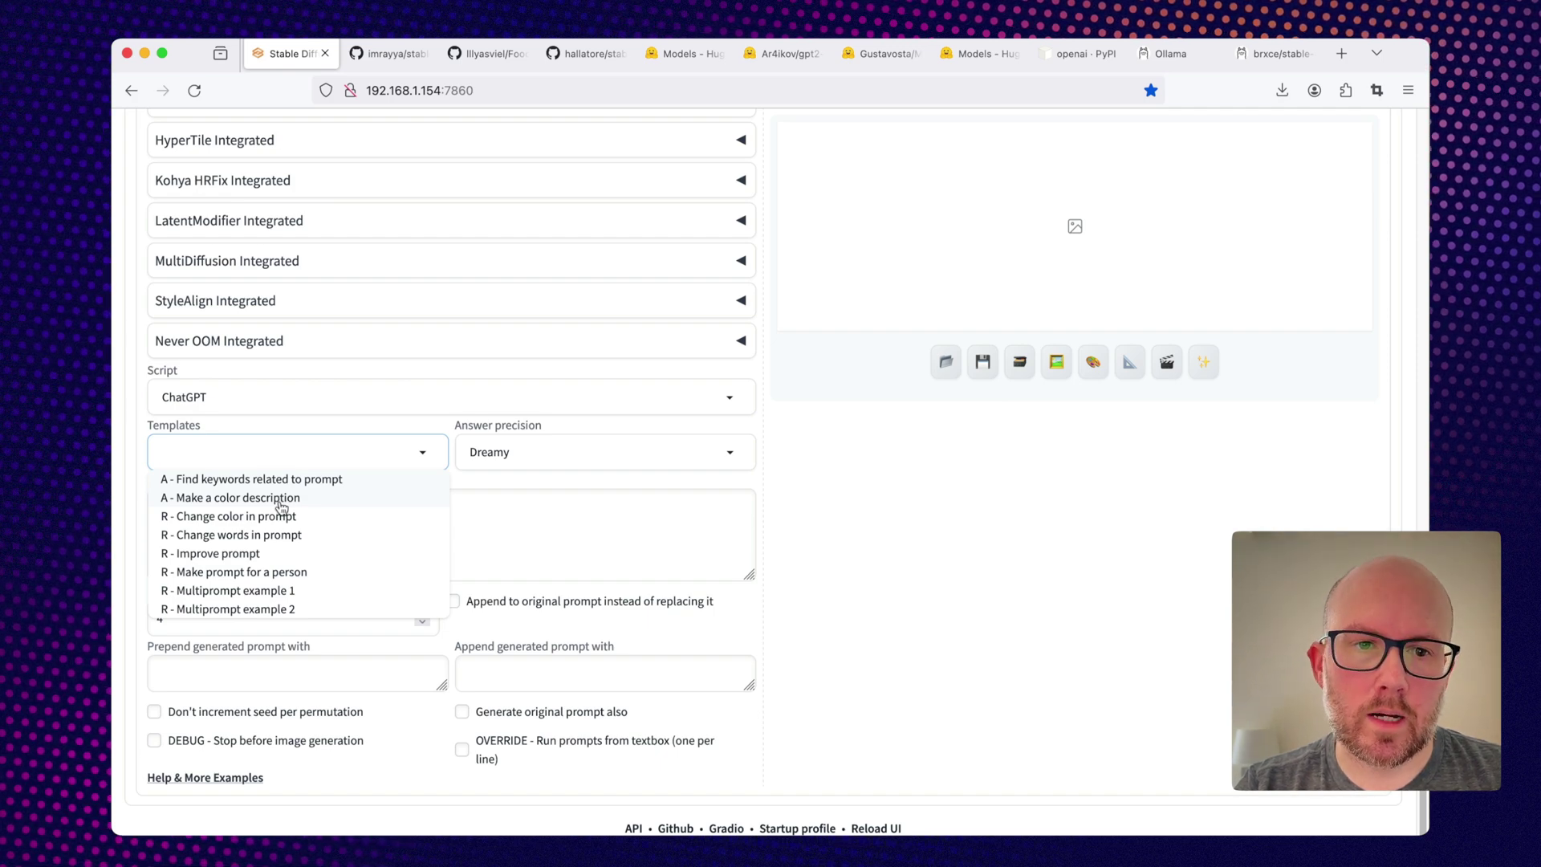
left_click(270, 498)
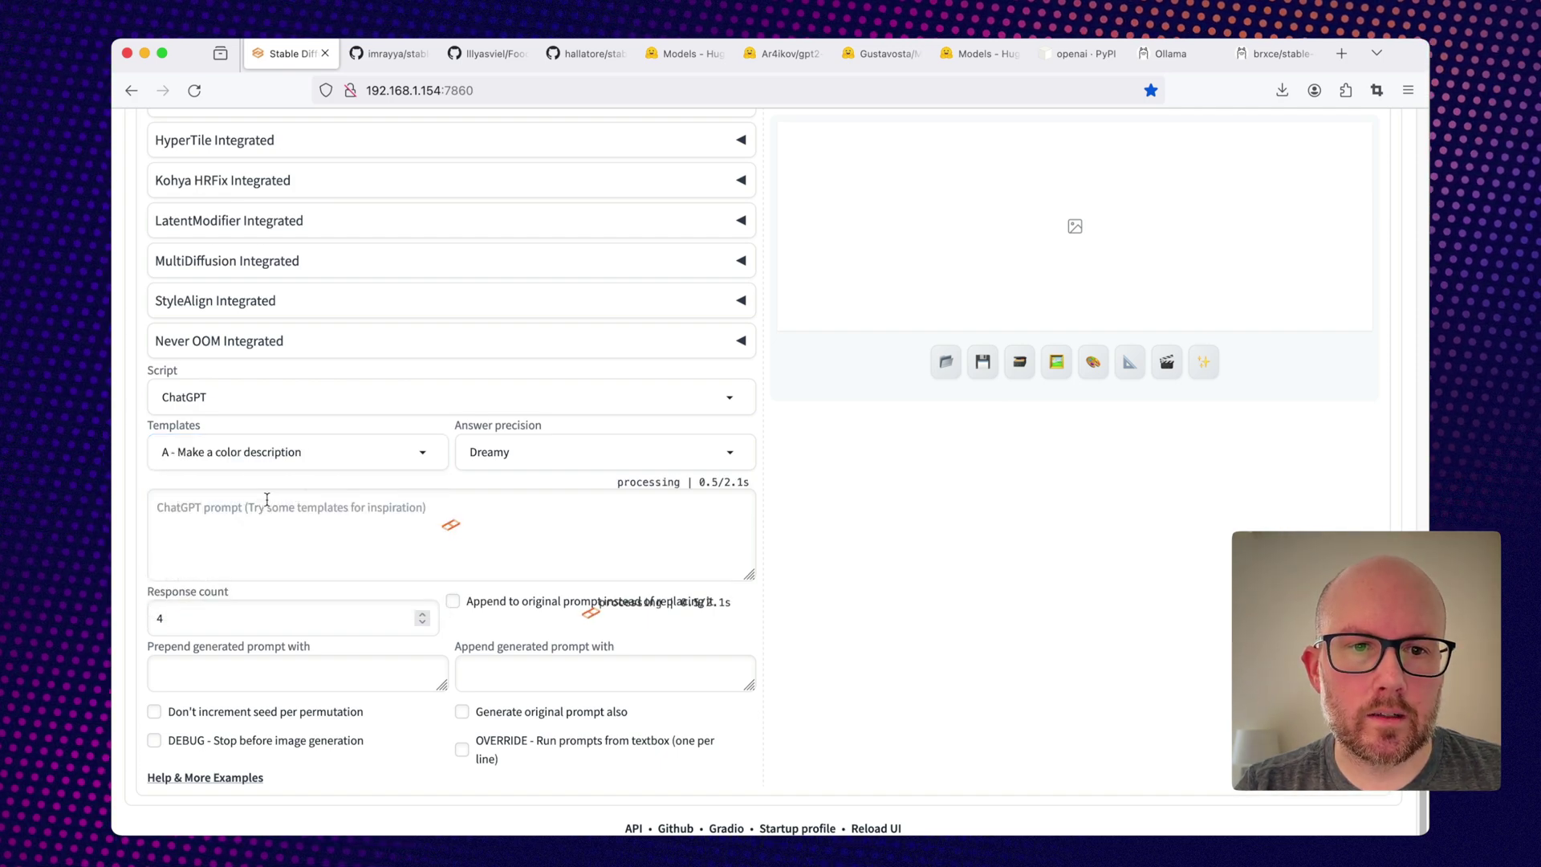
Keep Dreamy answer precision and set the response count to 2.
scroll(268, 504, "up", 2)
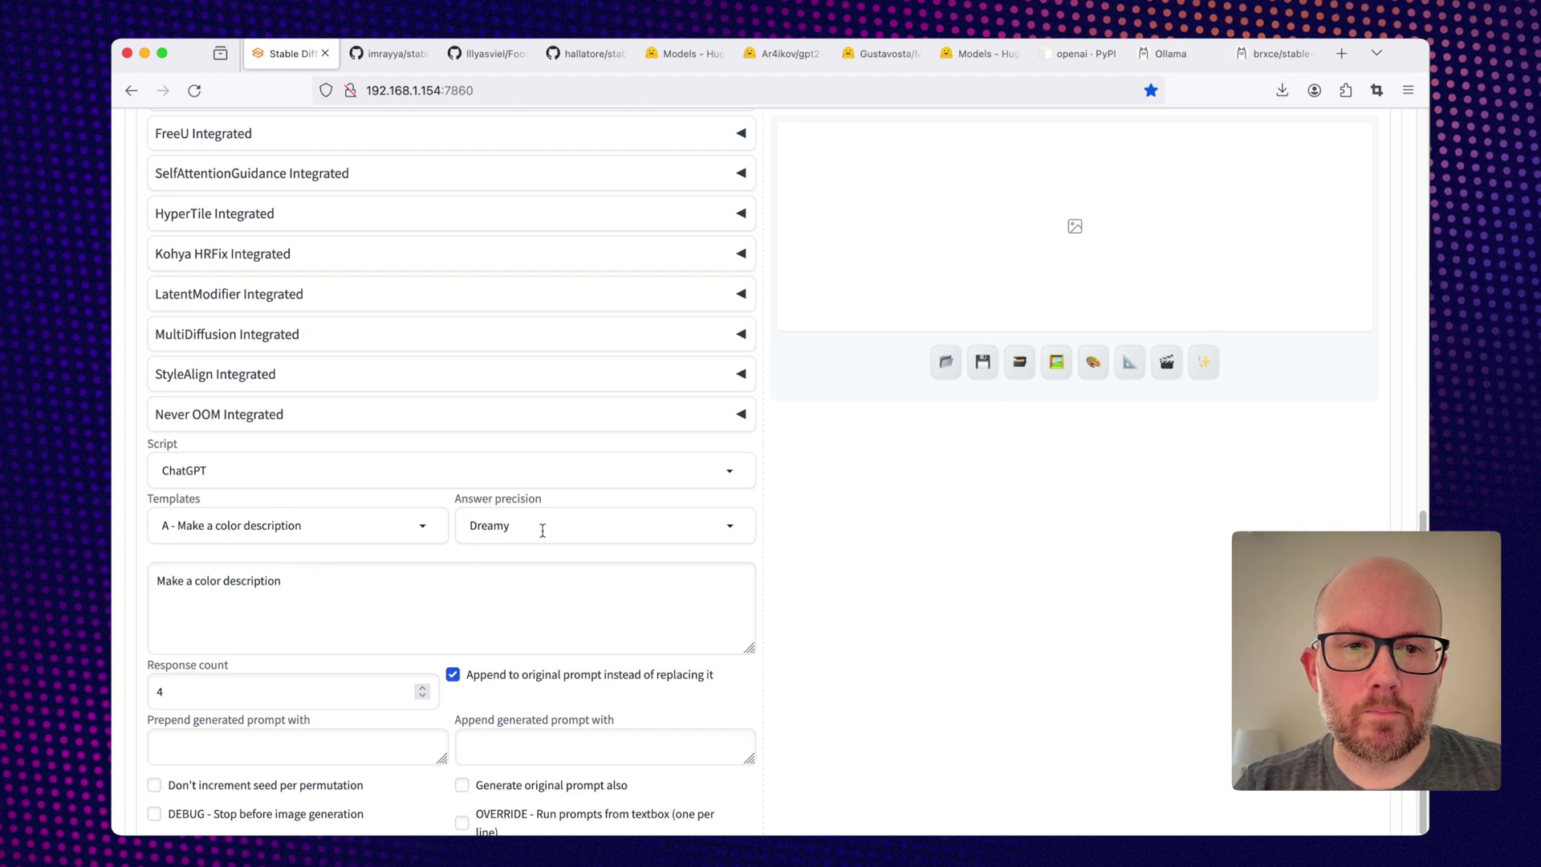
left_click(655, 526)
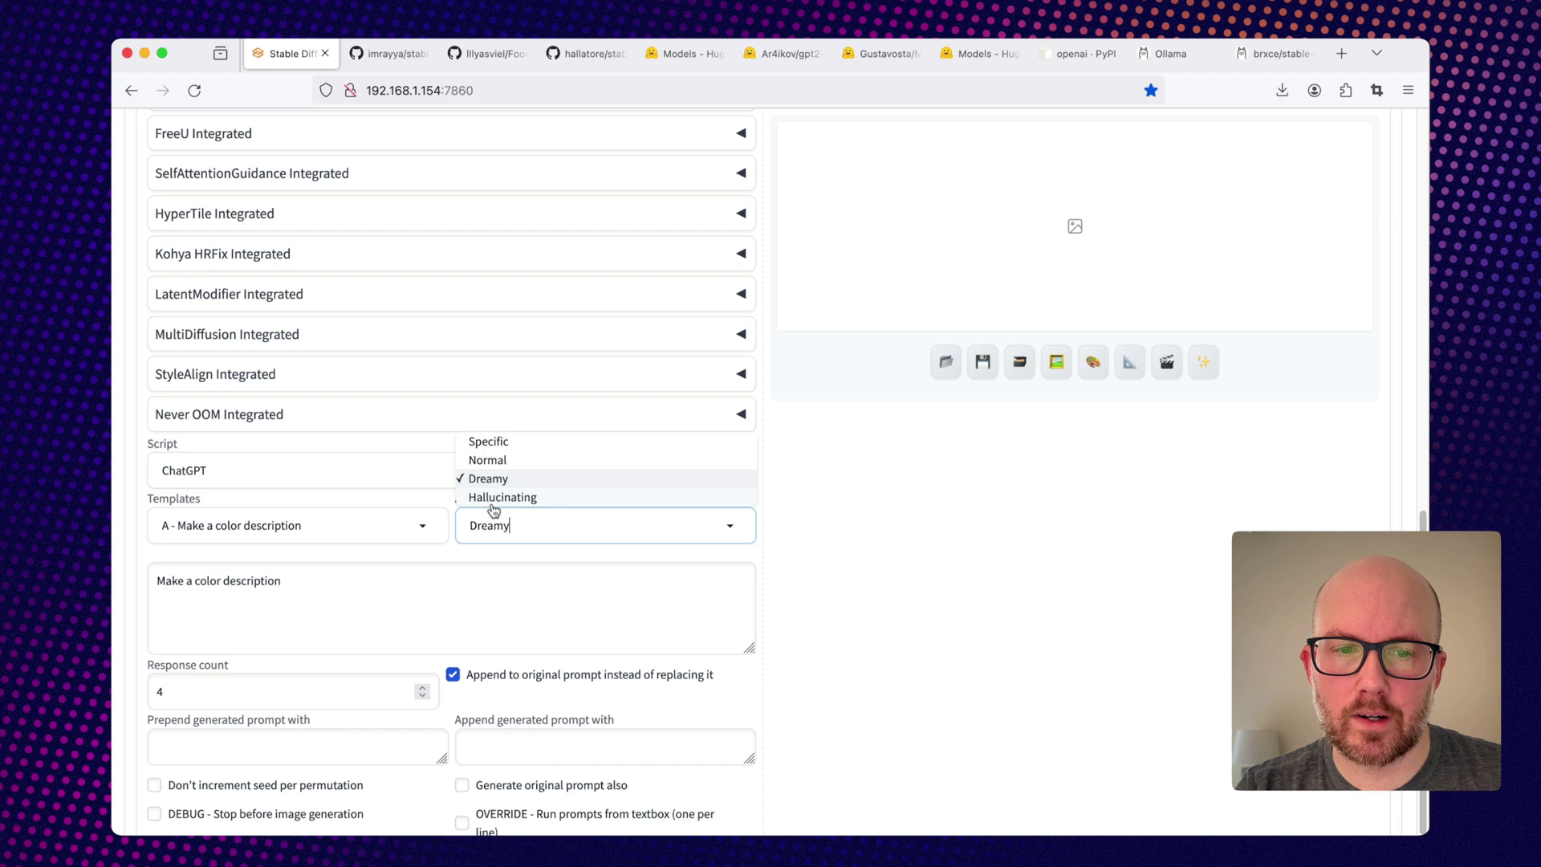
left_click(400, 571)
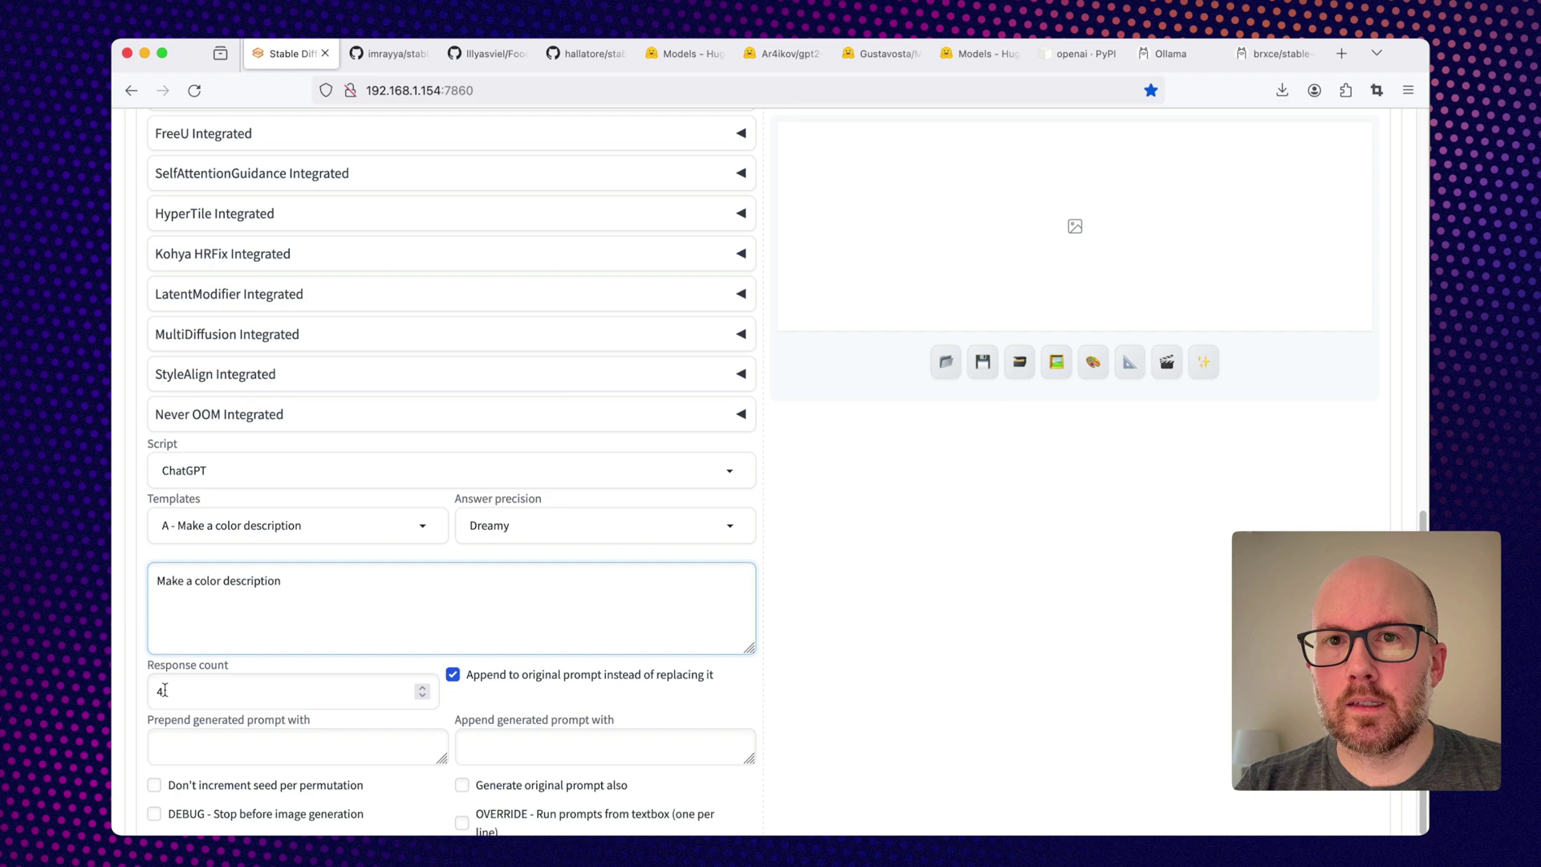
left_click(164, 690)
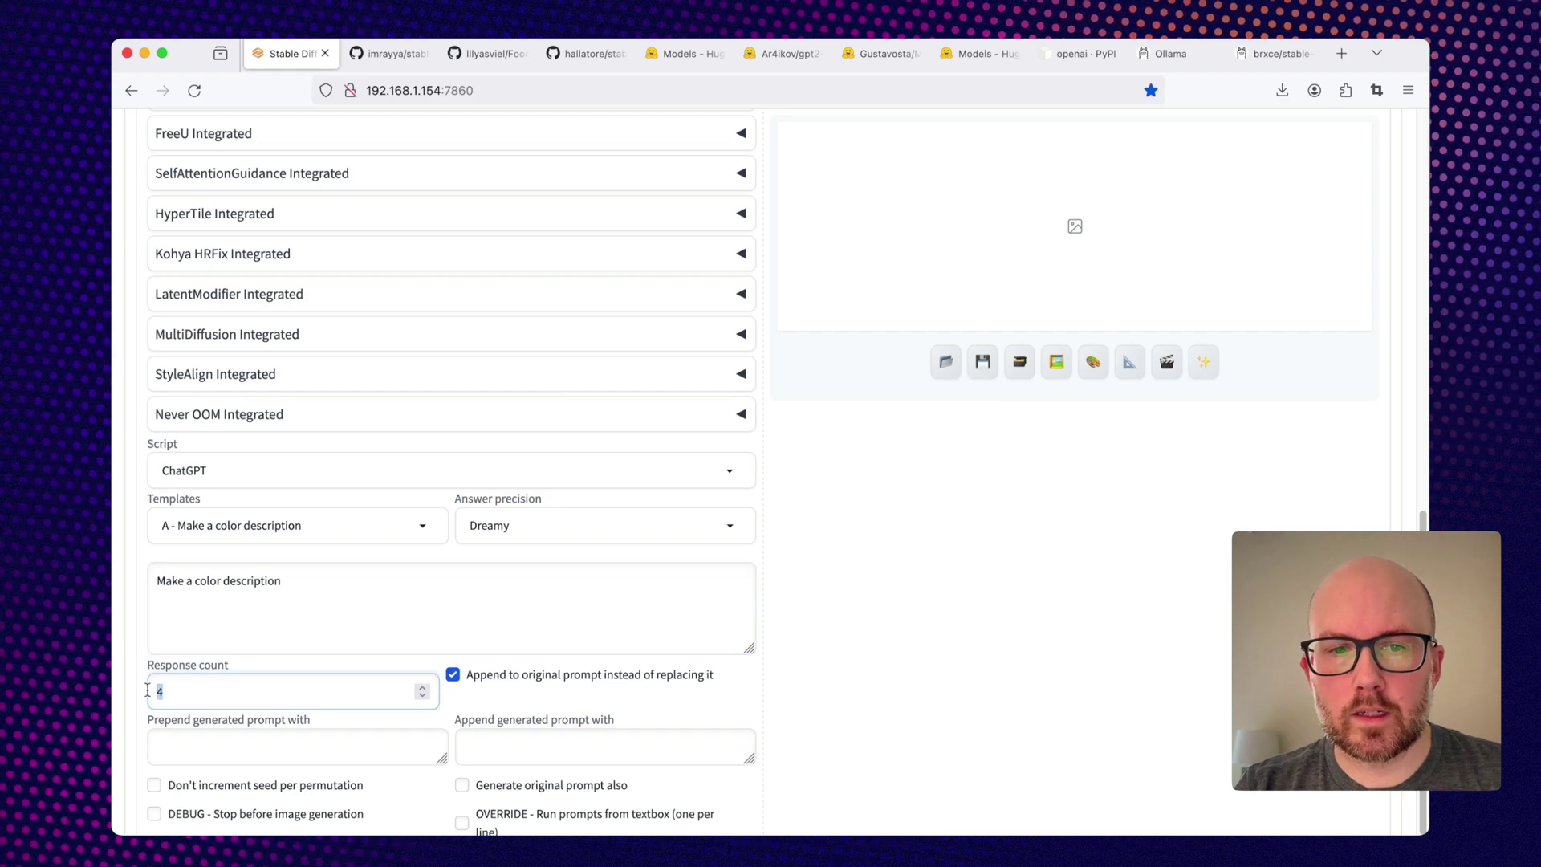
key("Up")
key("Down")
key("Down")
key("Down")
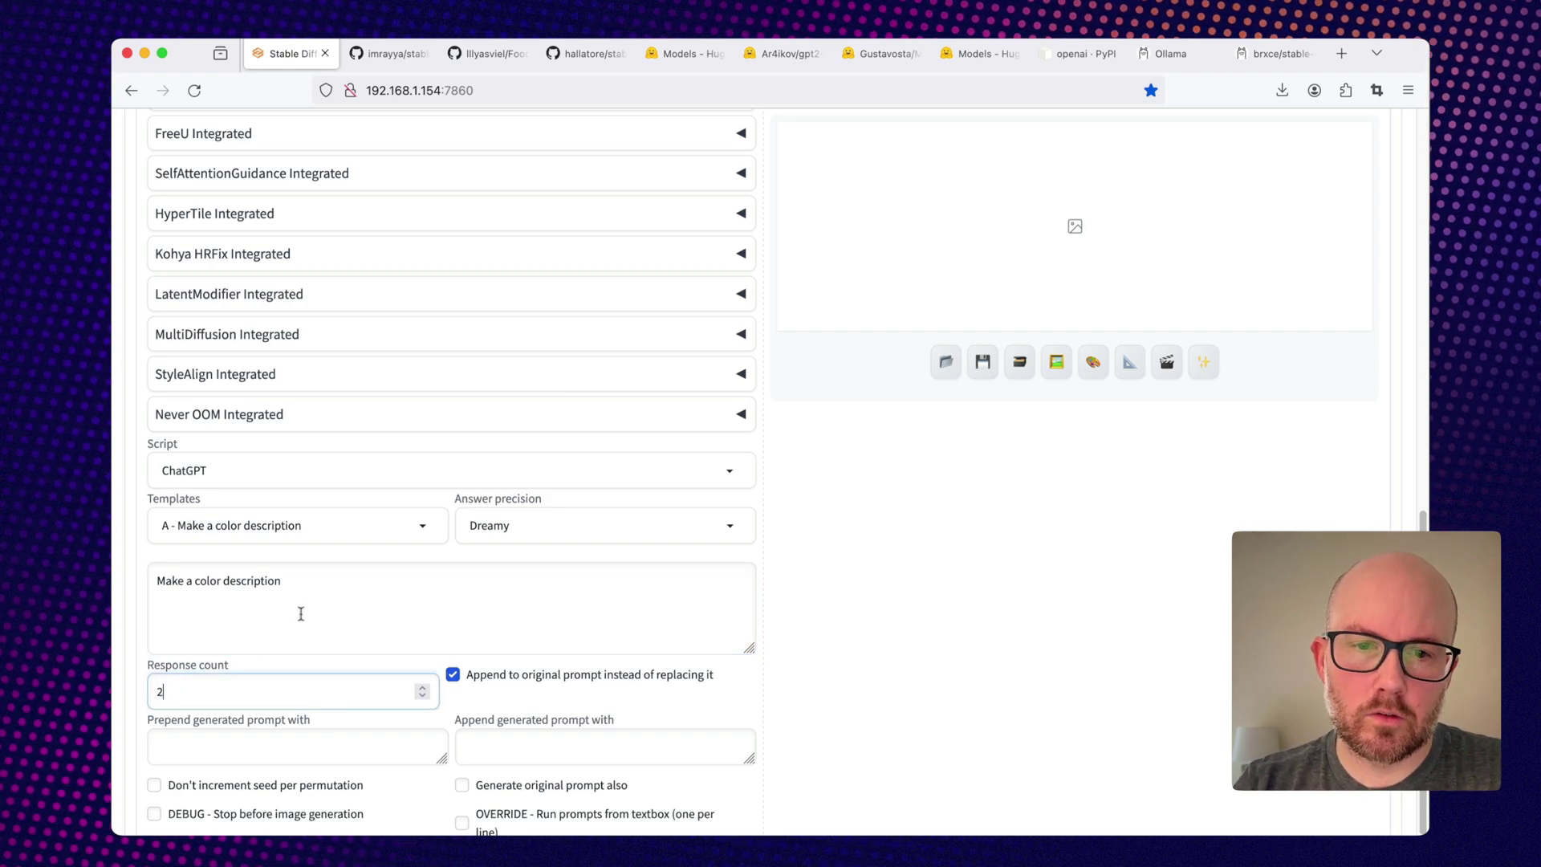
Generate images from the colour-expanded astronaut prompt.
scroll(401, 675, "down", 2)
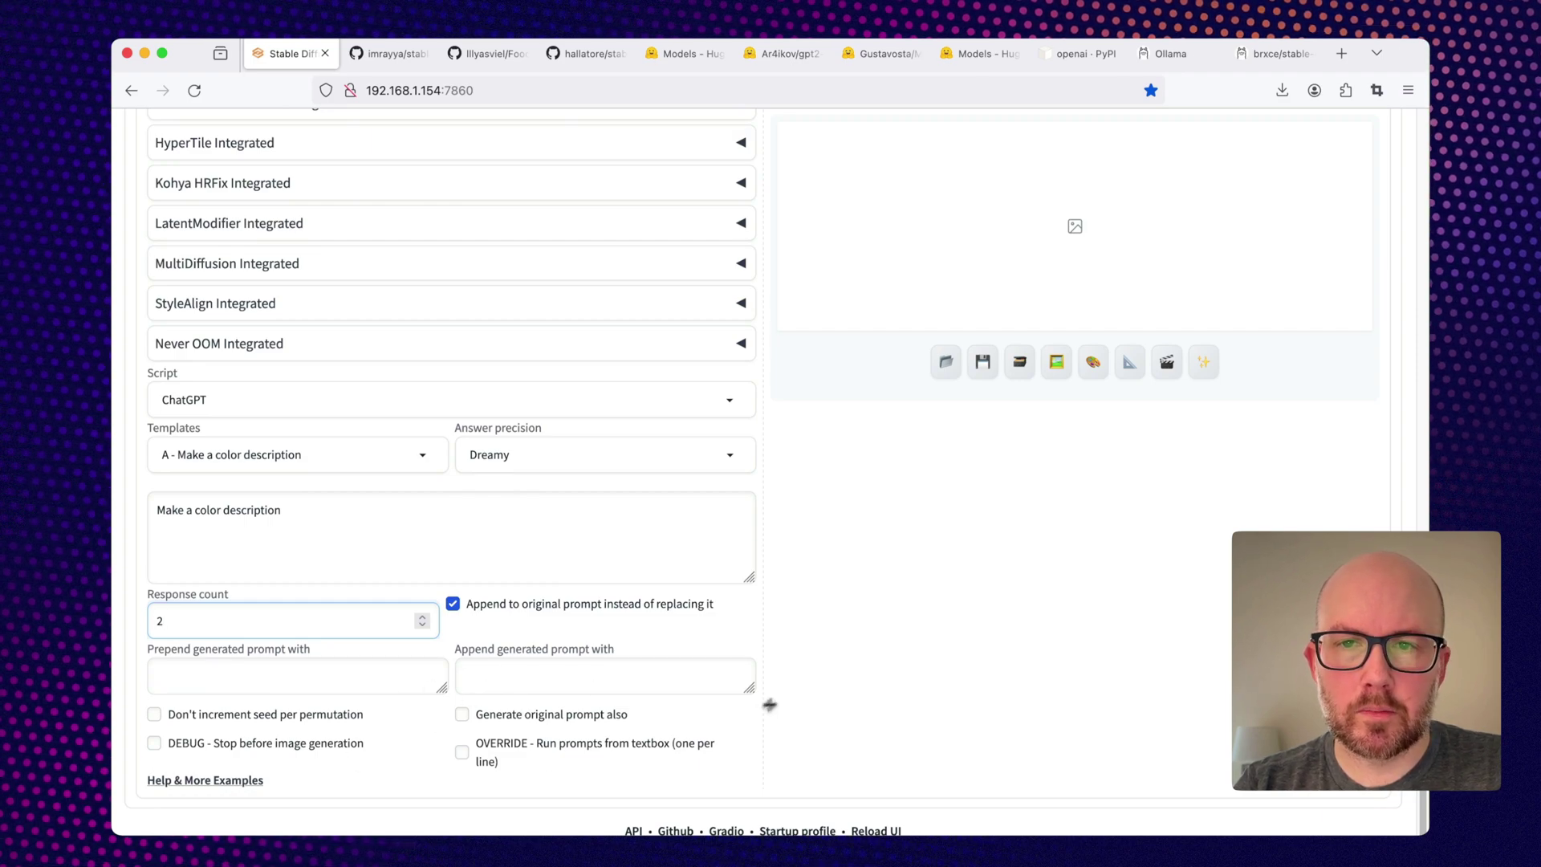
scroll(794, 690, "up", 5)
scroll(798, 684, "up", 4)
scroll(799, 684, "up", 3)
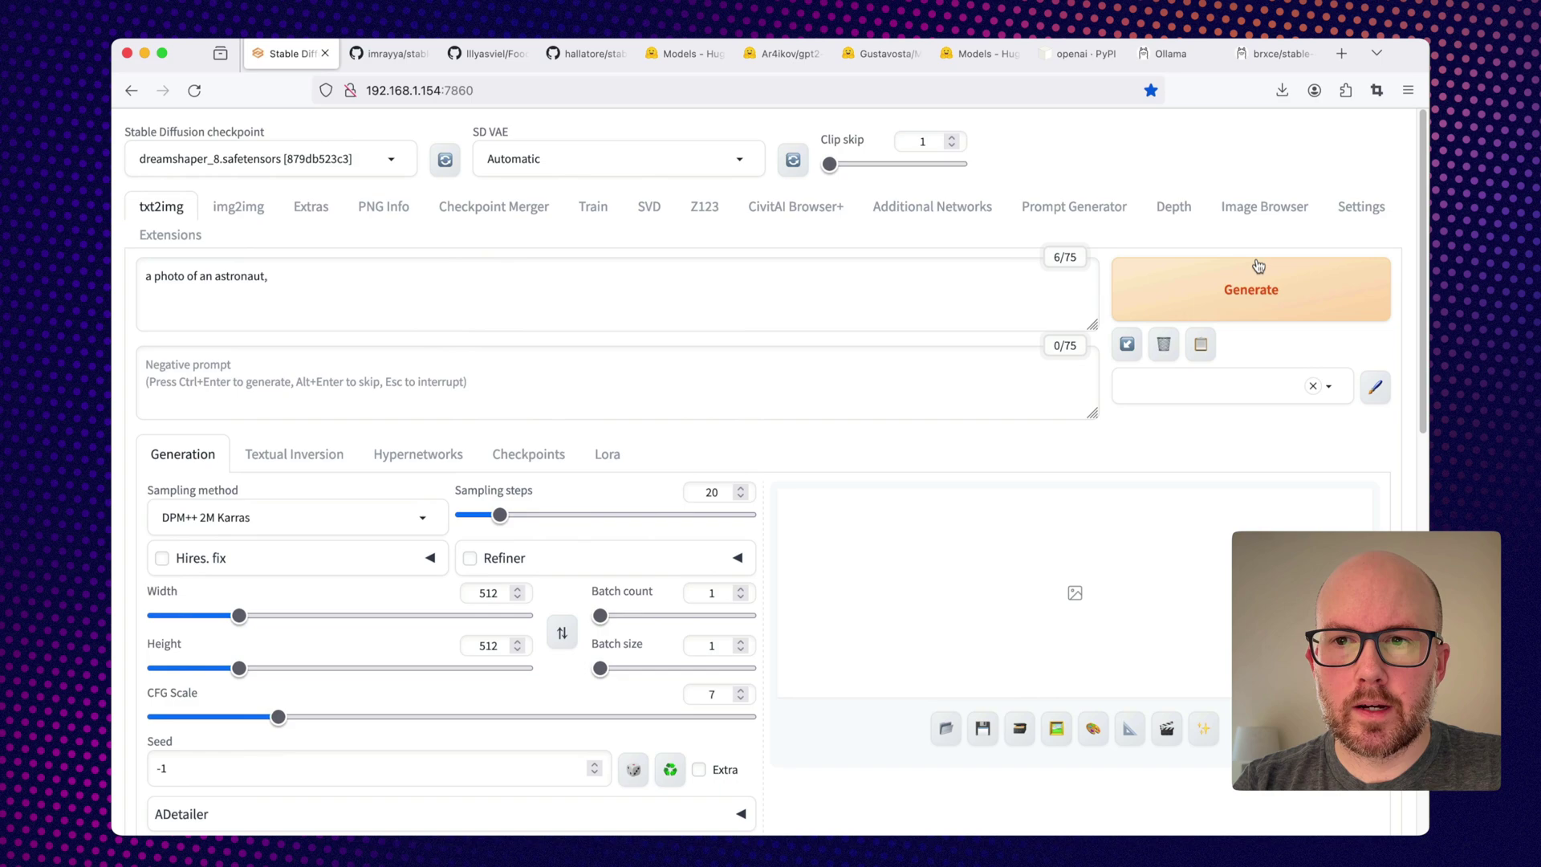
left_click(1237, 293)
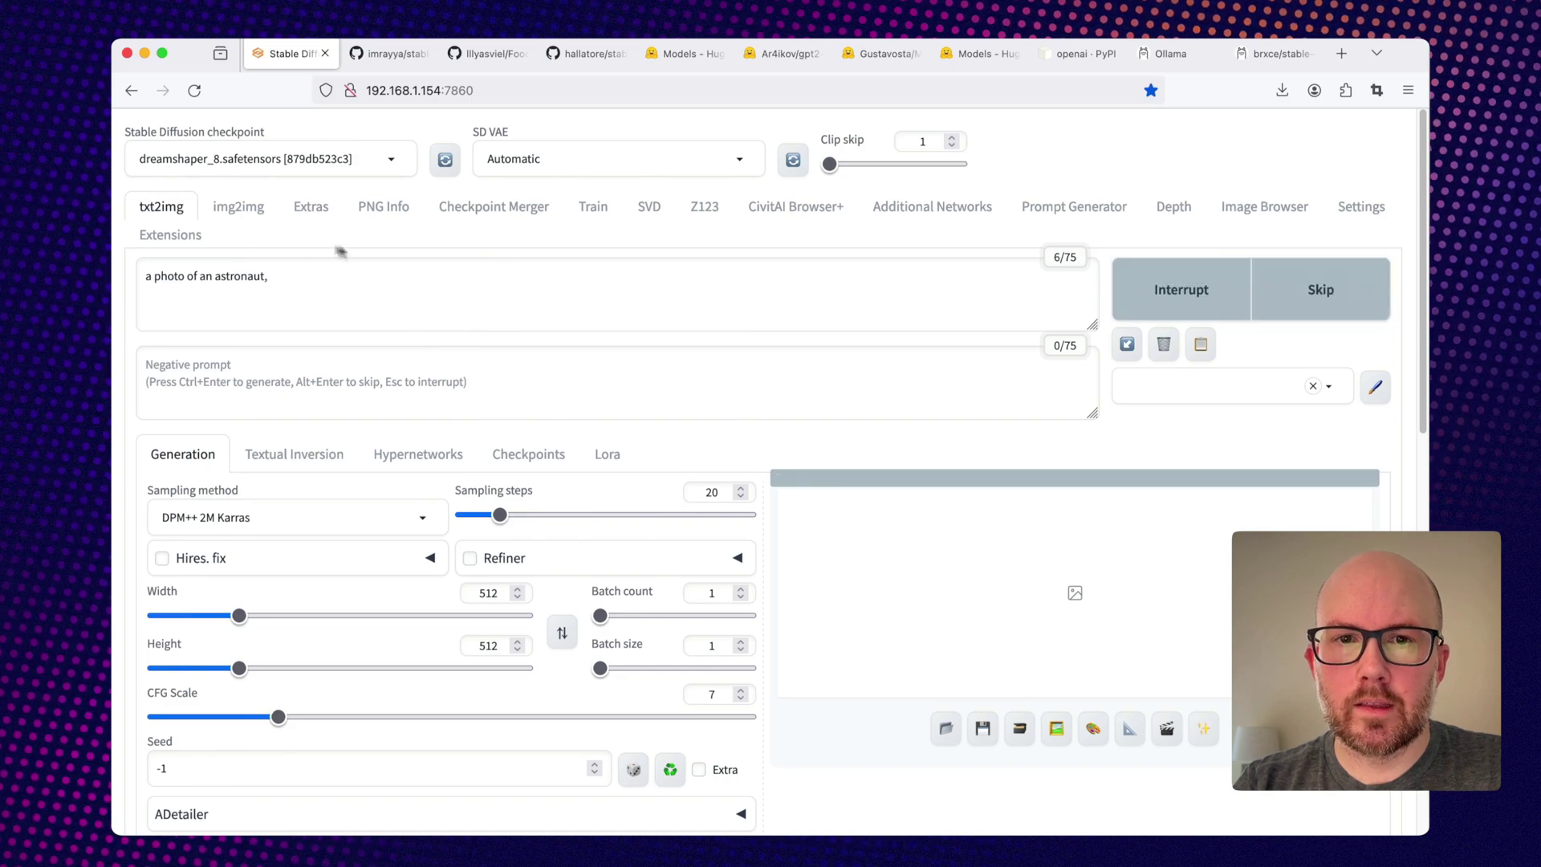
In the server Command Prompt, copy the ChatGPT request and select the sunset-ocean and lavender-field prompts.
key("super+Tab")
key("super+Tab")
key("super+Tab")
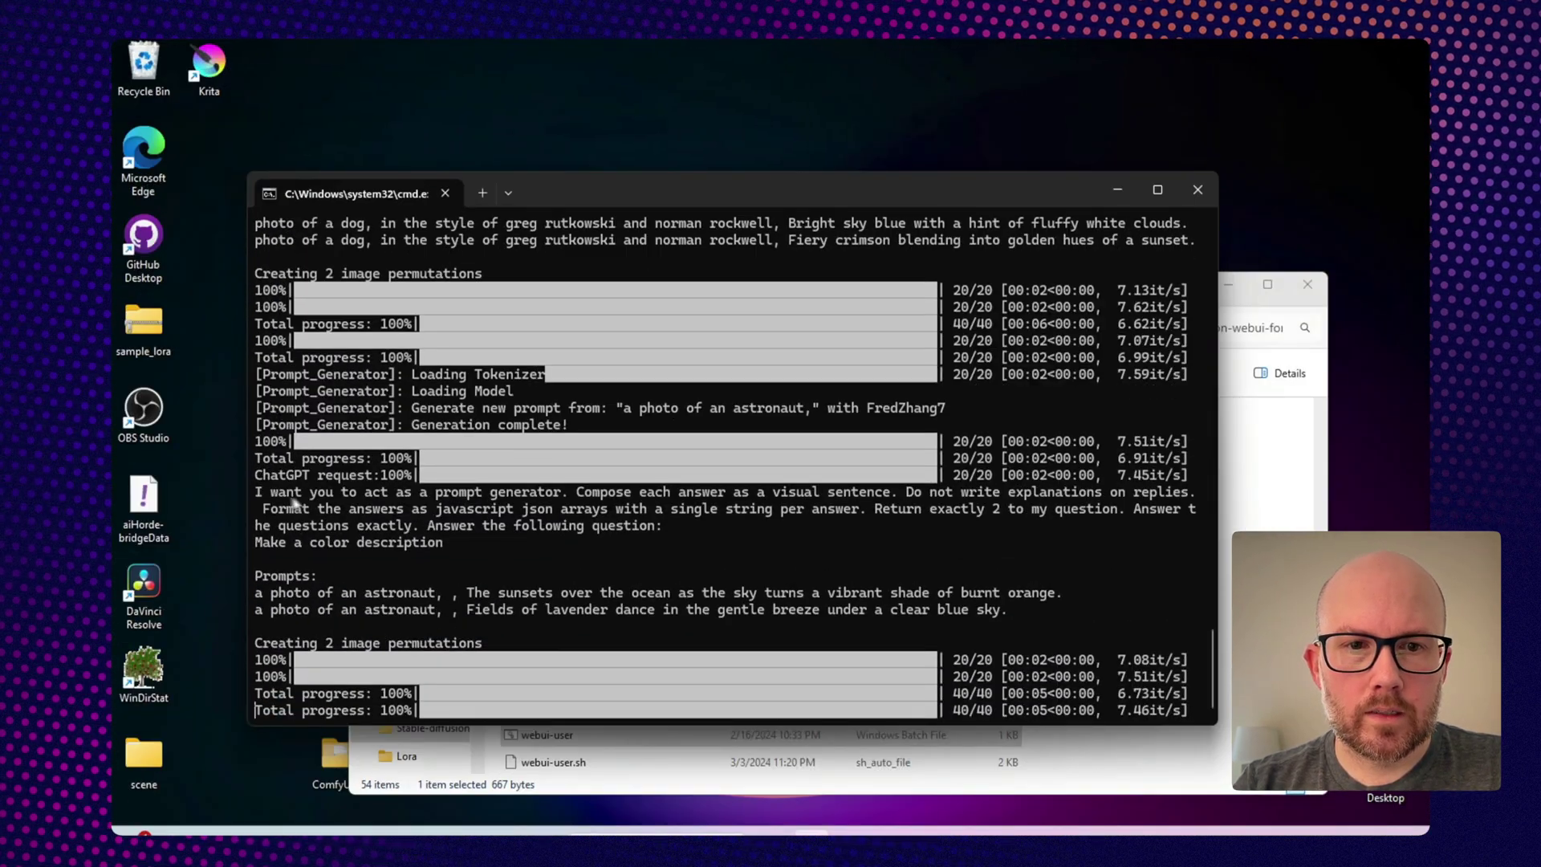
left_click_drag(268, 490, 485, 544)
right_click(485, 544)
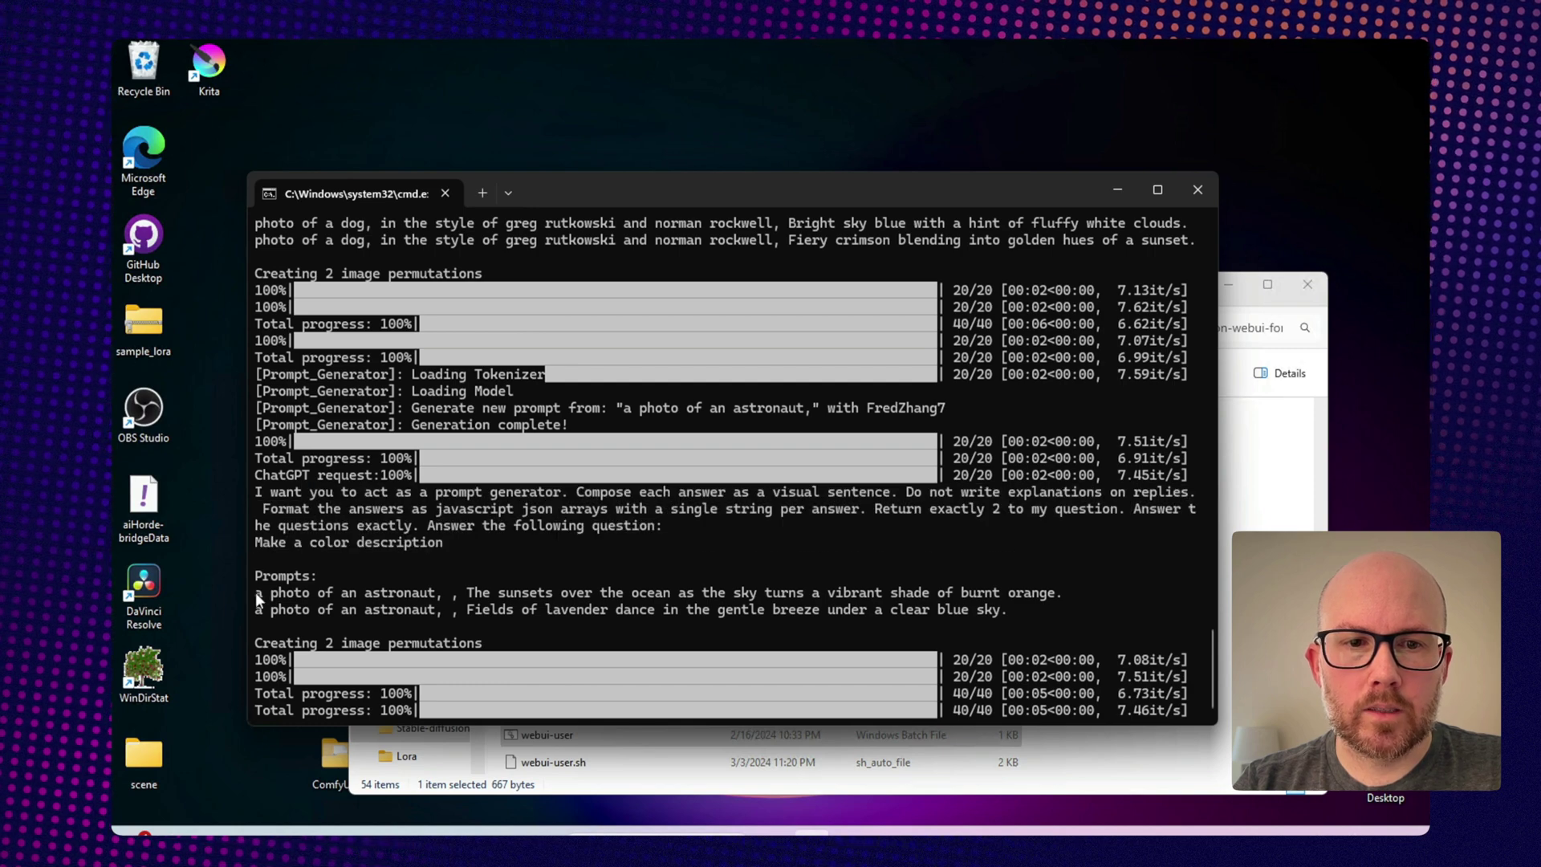
left_click_drag(255, 591, 1077, 593)
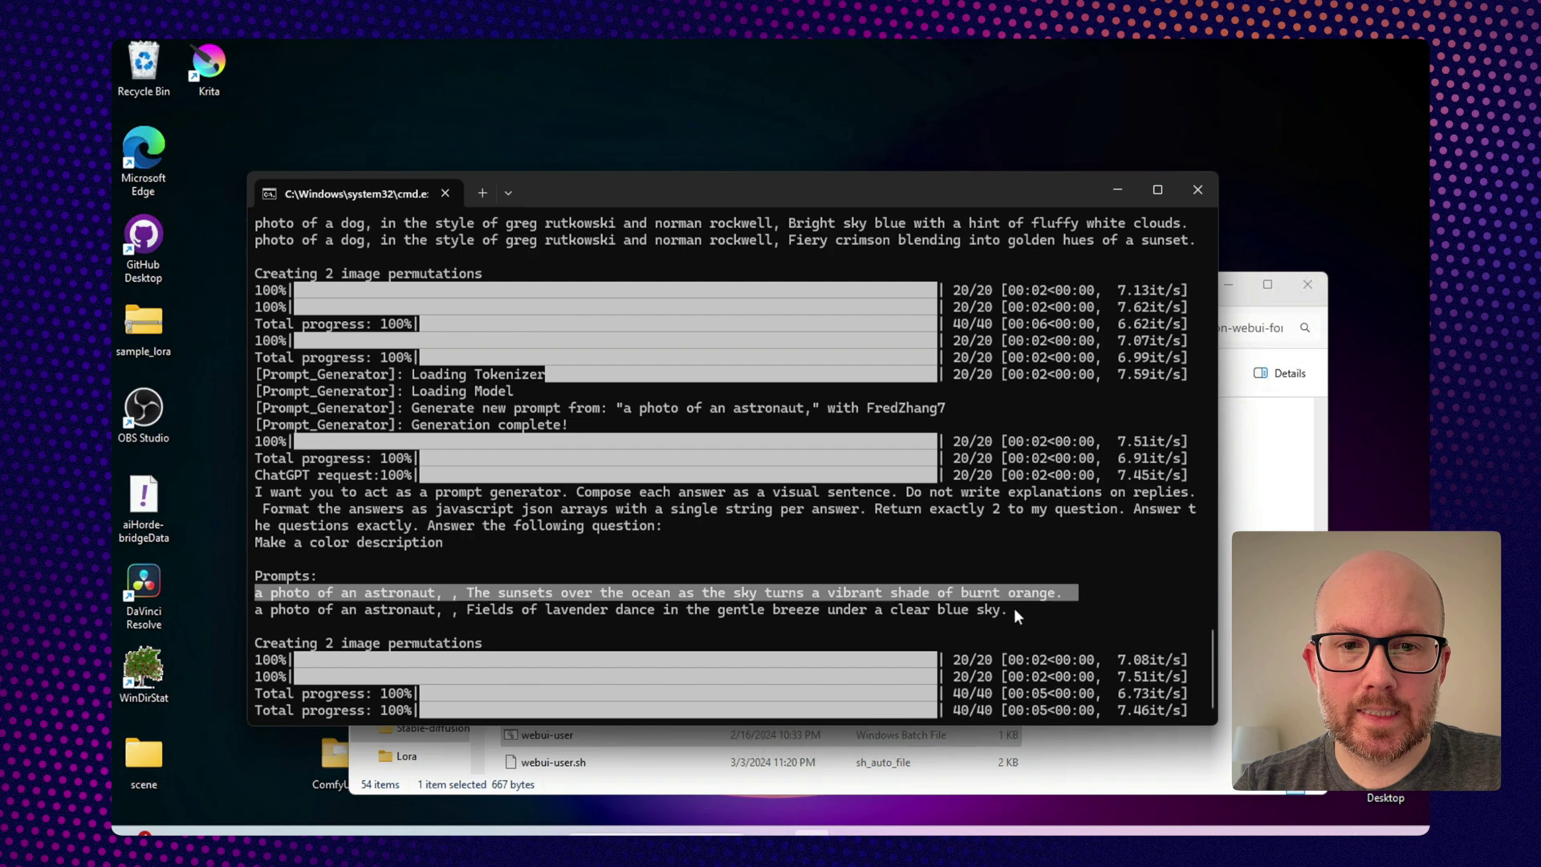
left_click_drag(1028, 613, 260, 615)
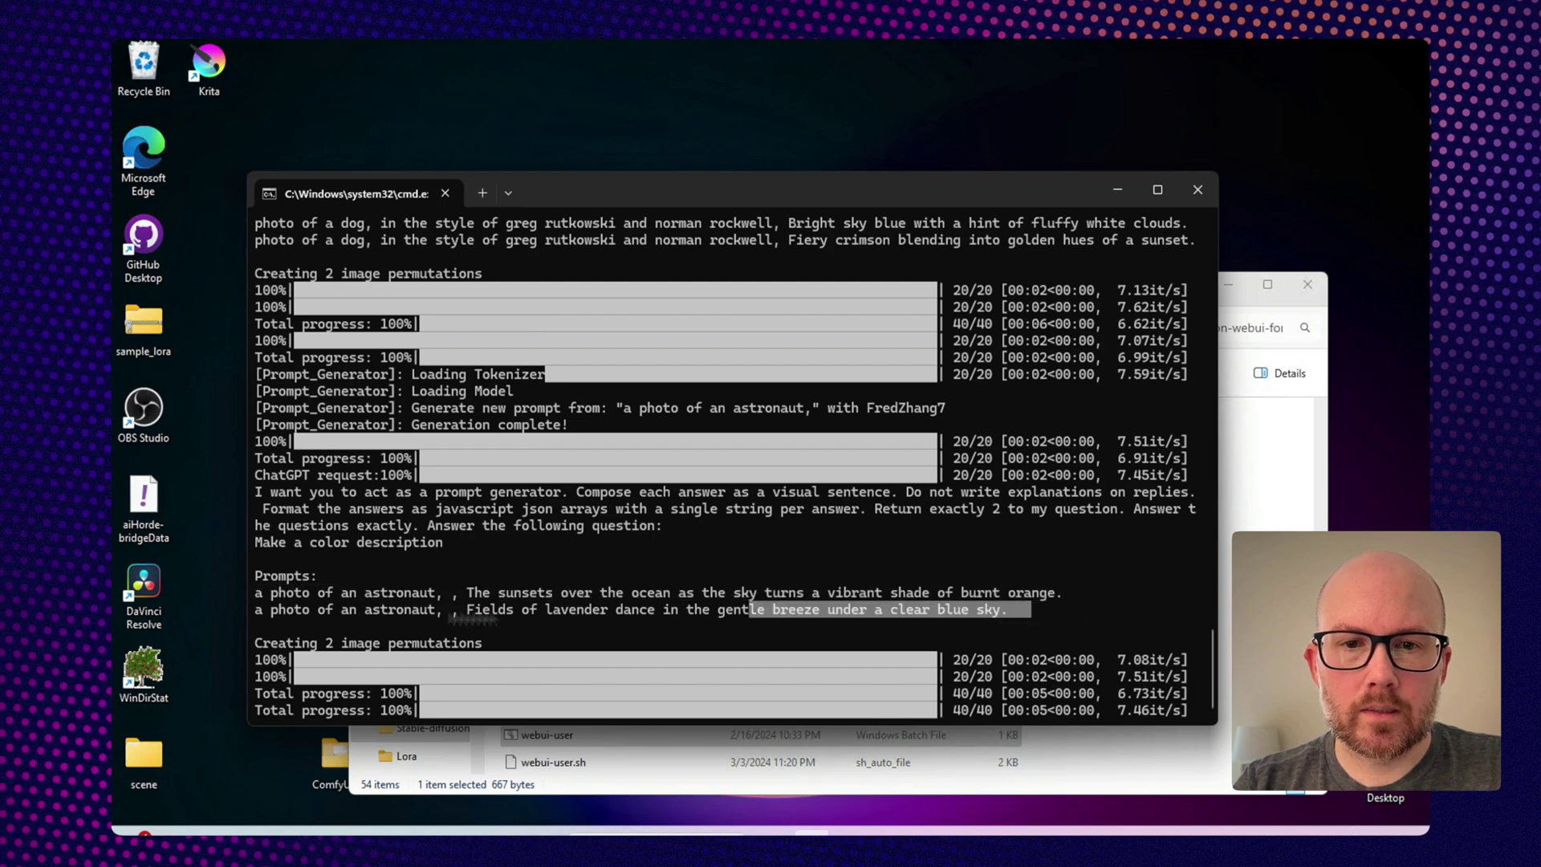
key("ctrl+Up")
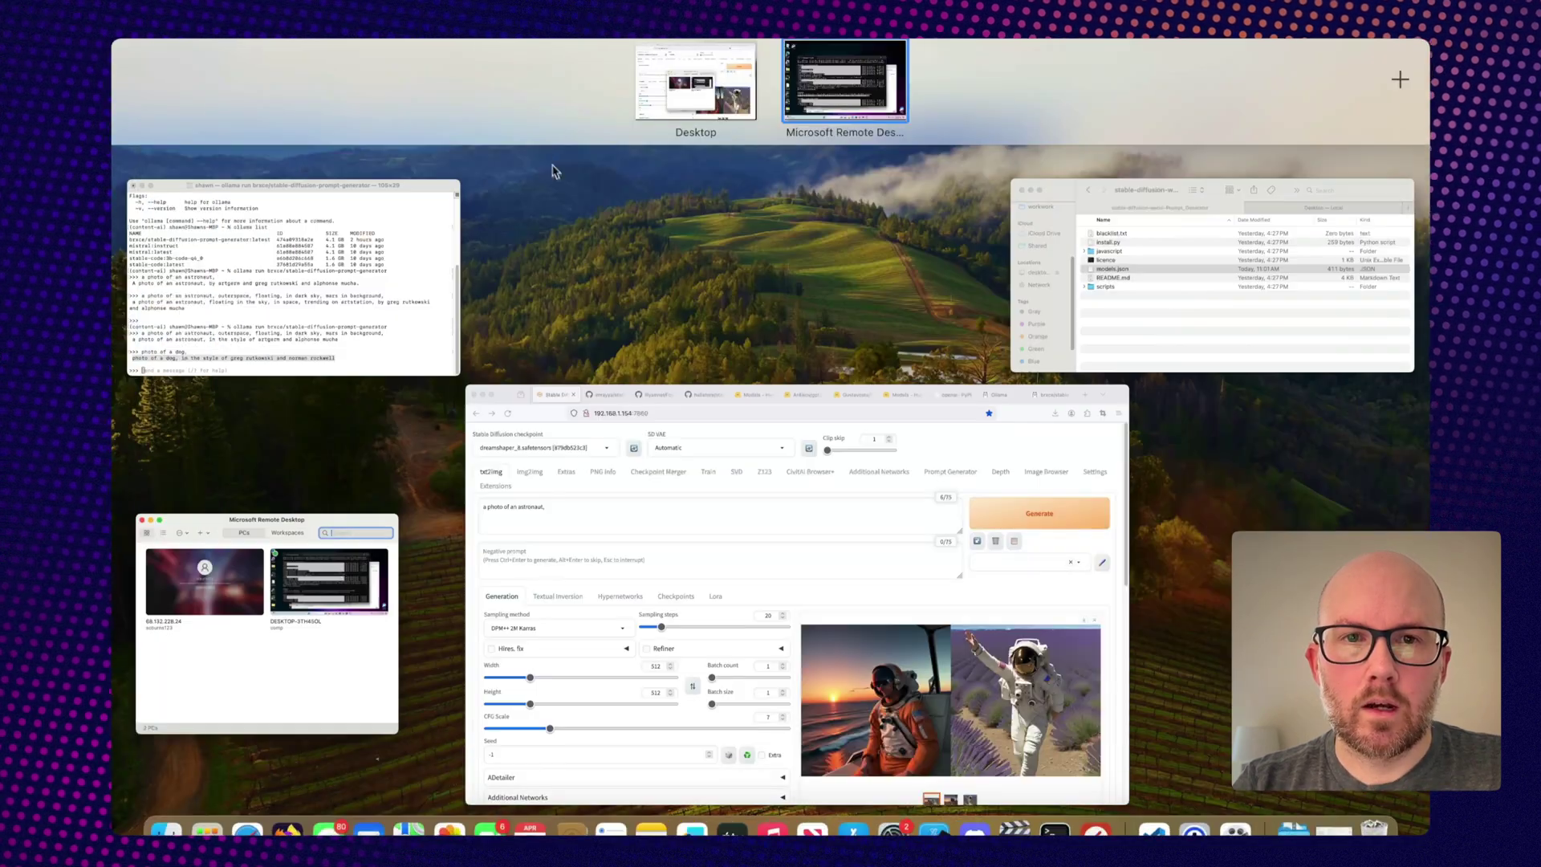
Bring the WebUI back to the front and preview the generated astronaut images.
left_click(654, 145)
left_click(1081, 429)
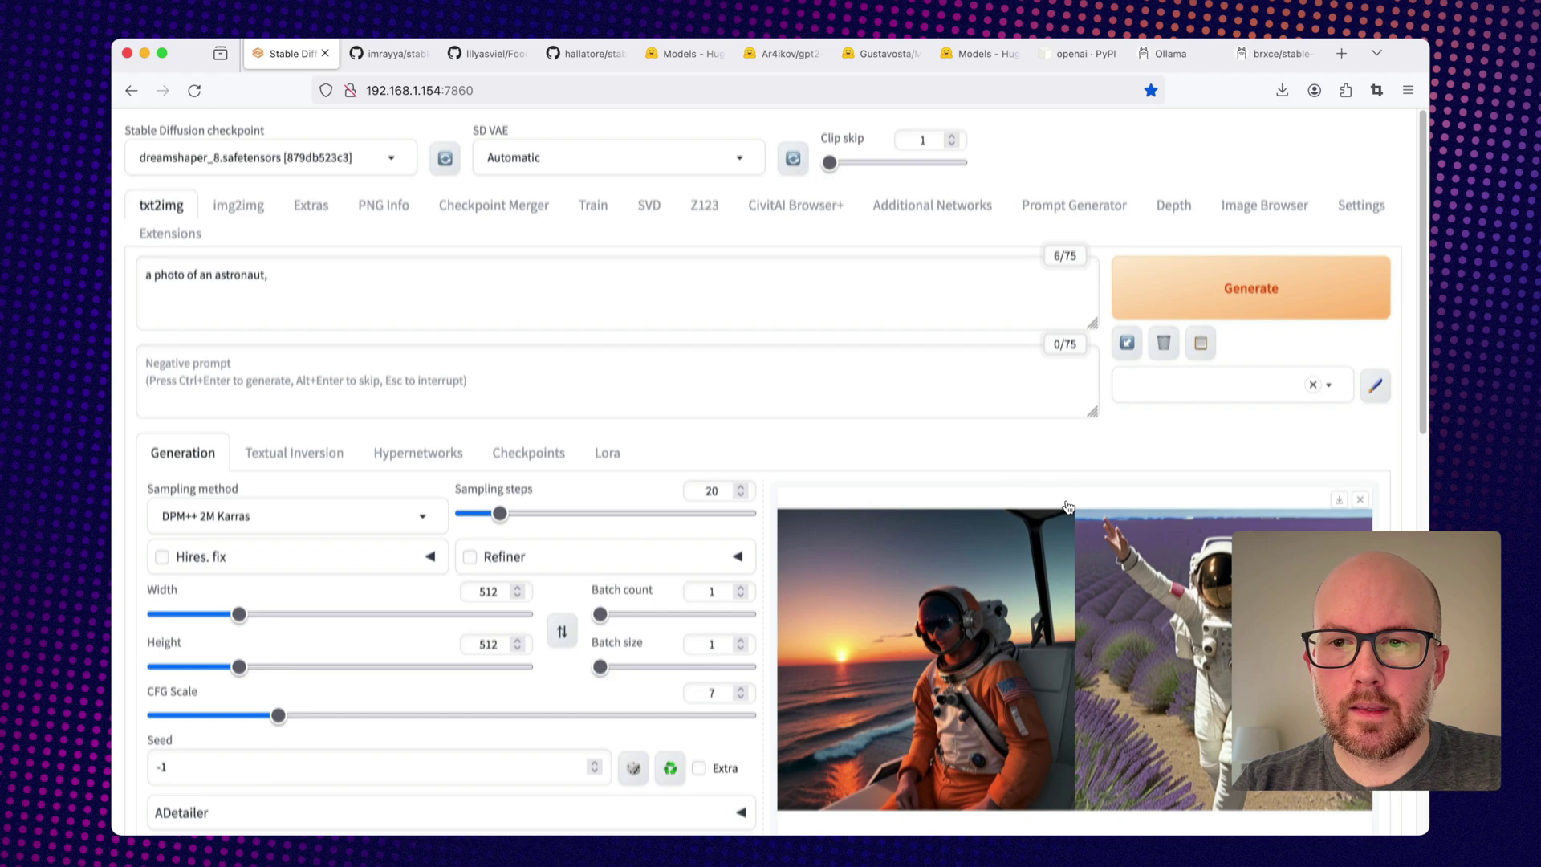
scroll(1003, 481, "down", 3)
left_click(932, 510)
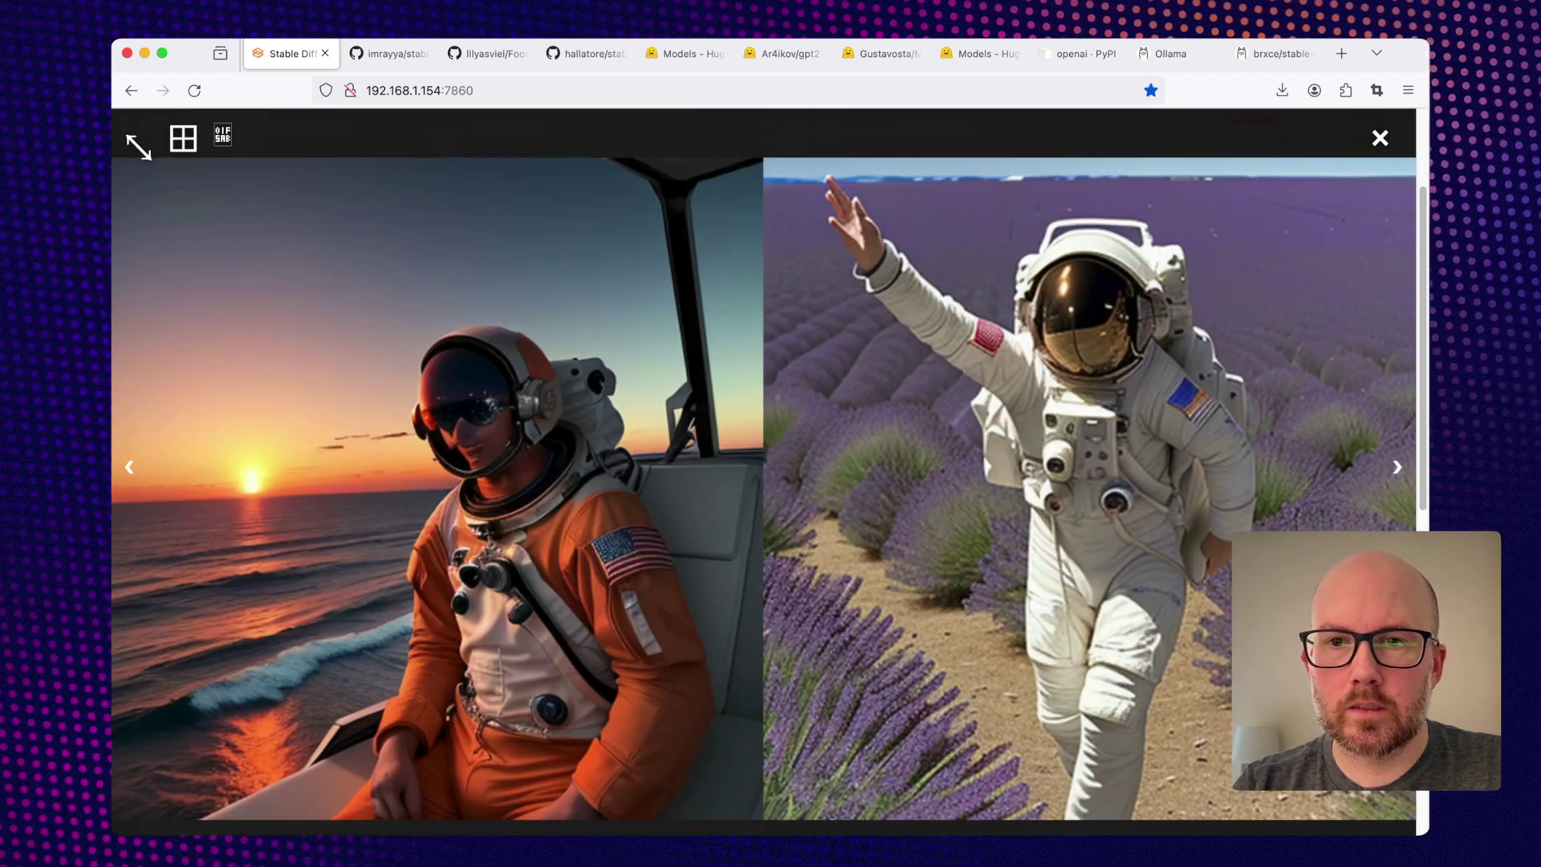
left_click(1088, 480)
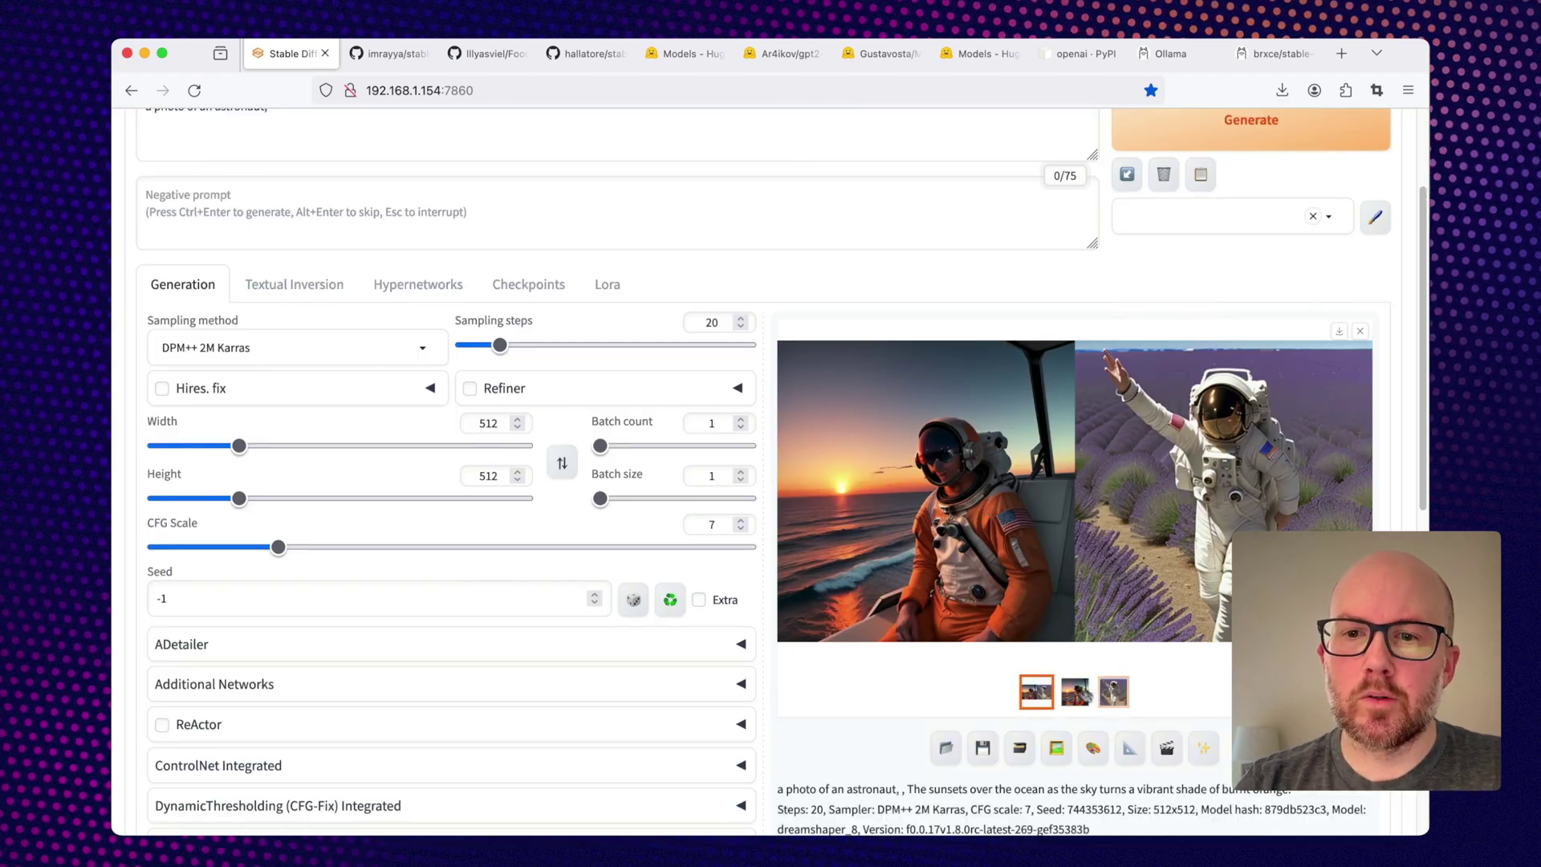
Check the sunset-ocean and lavender-field image details, then list the ChatGPT templates.
left_click(1074, 691)
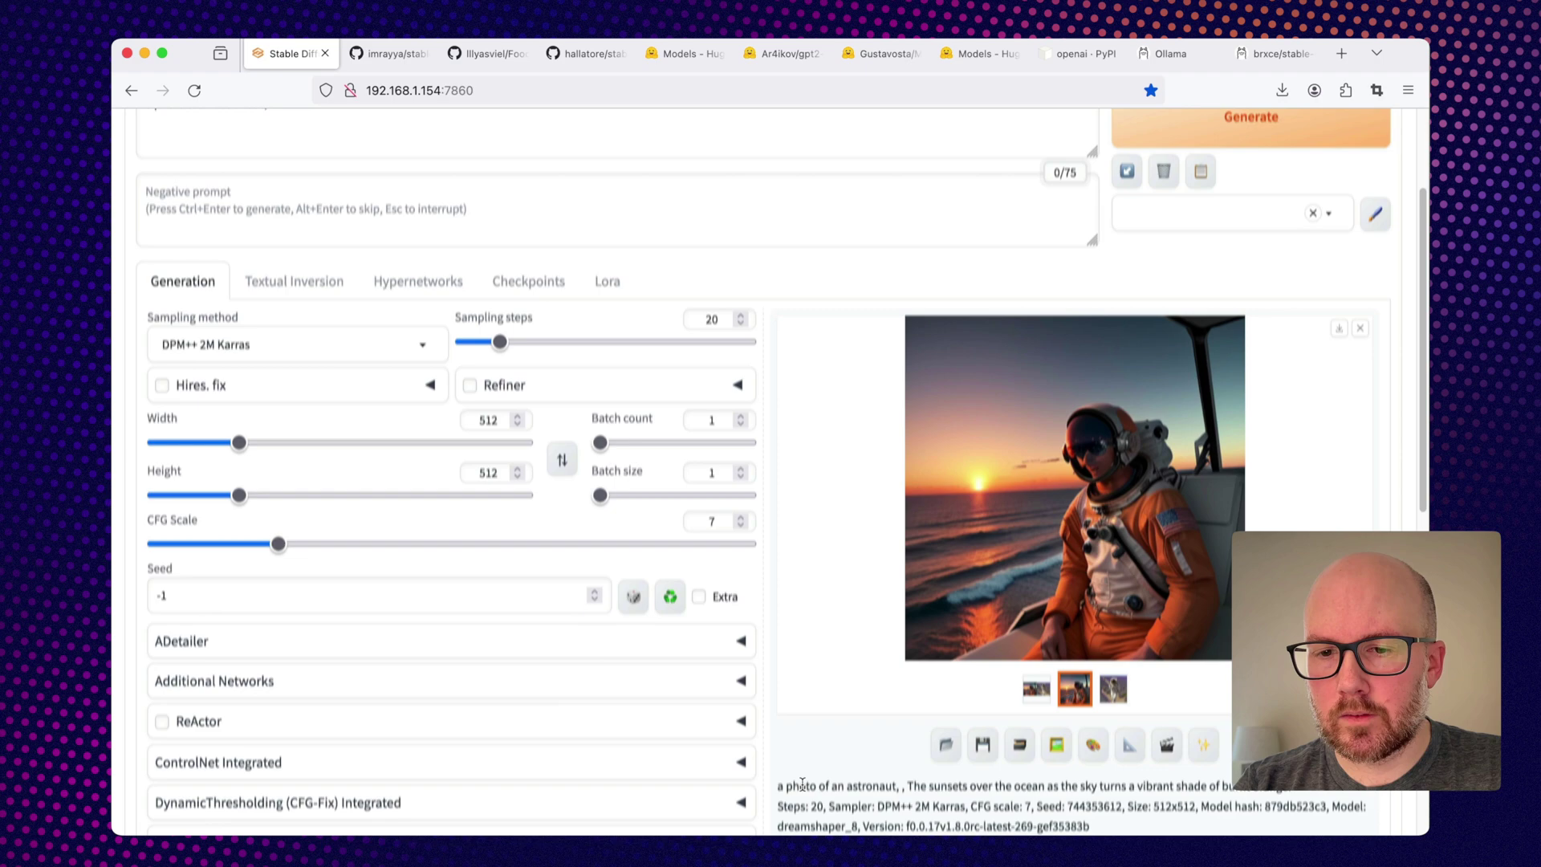
scroll(768, 625, "down", 3)
left_click_drag(816, 634, 1240, 634)
left_click(931, 650)
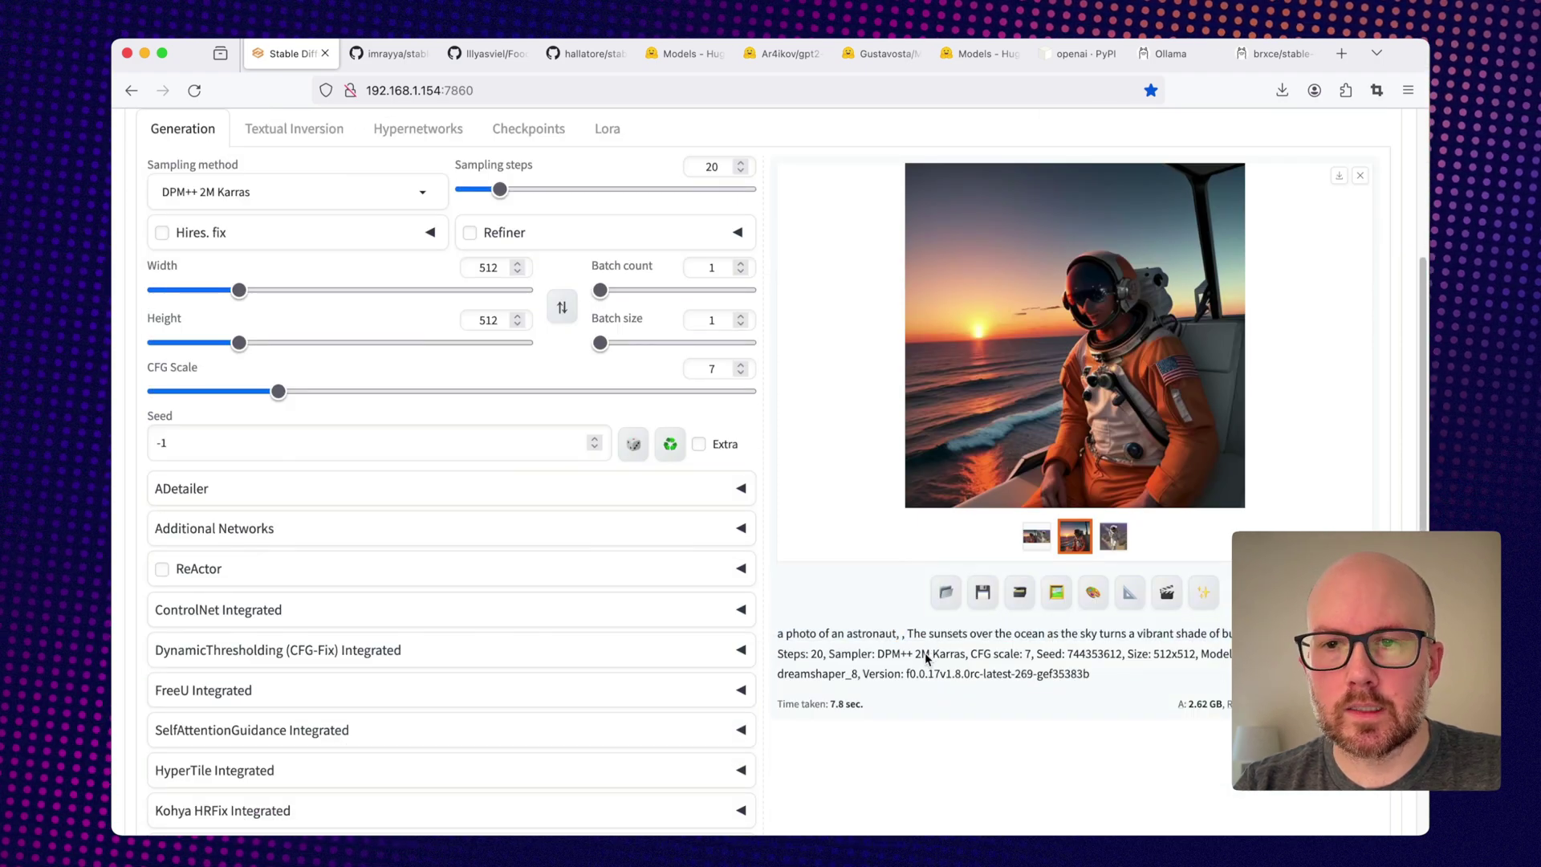
left_click(1113, 538)
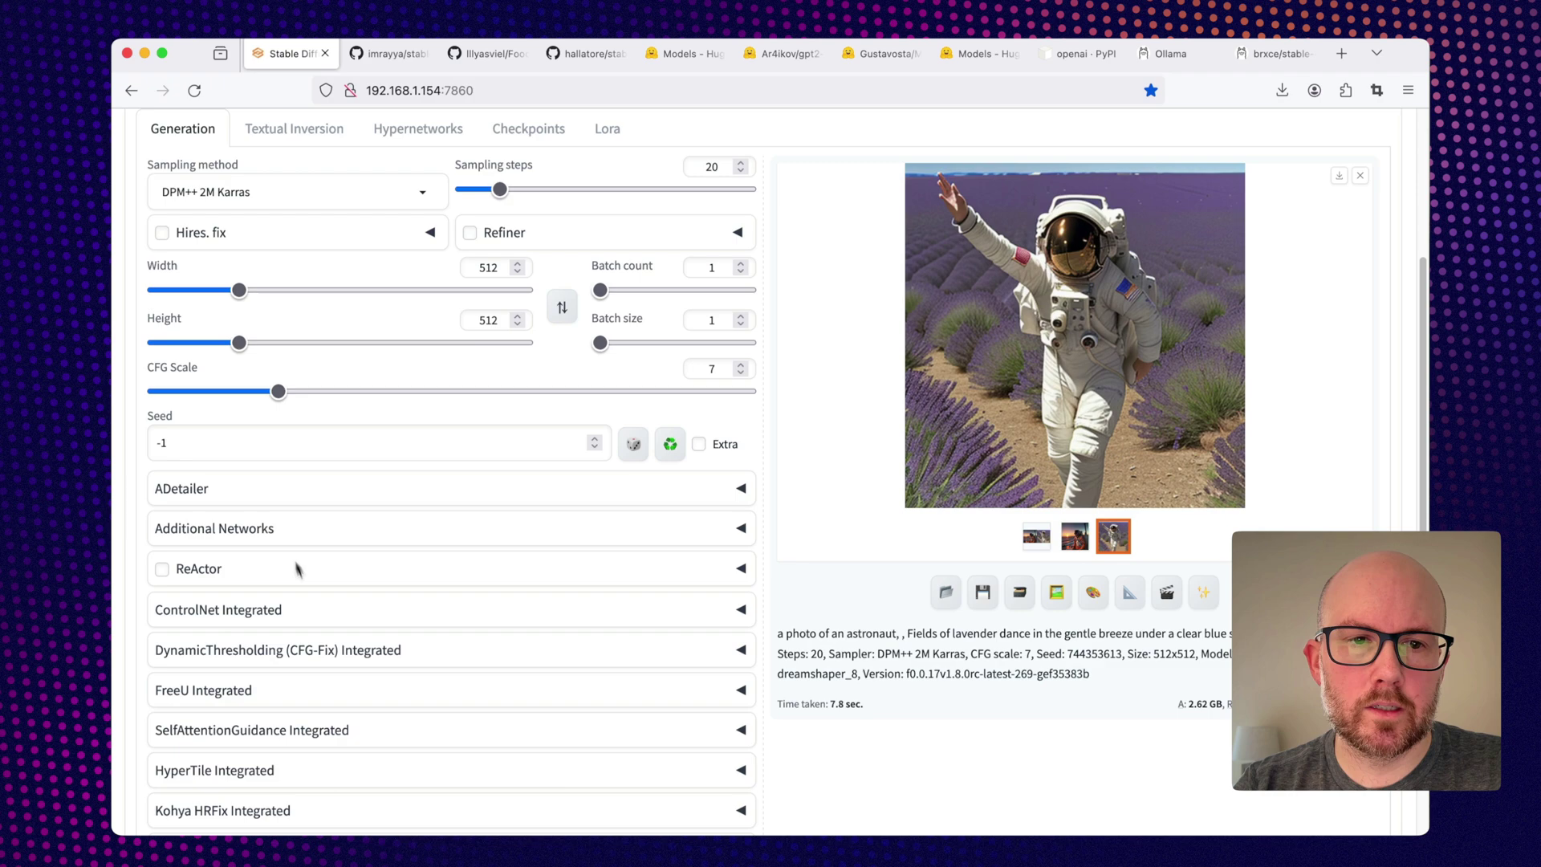
scroll(298, 568, "down", 9)
scroll(281, 537, "down", 3)
left_click(281, 458)
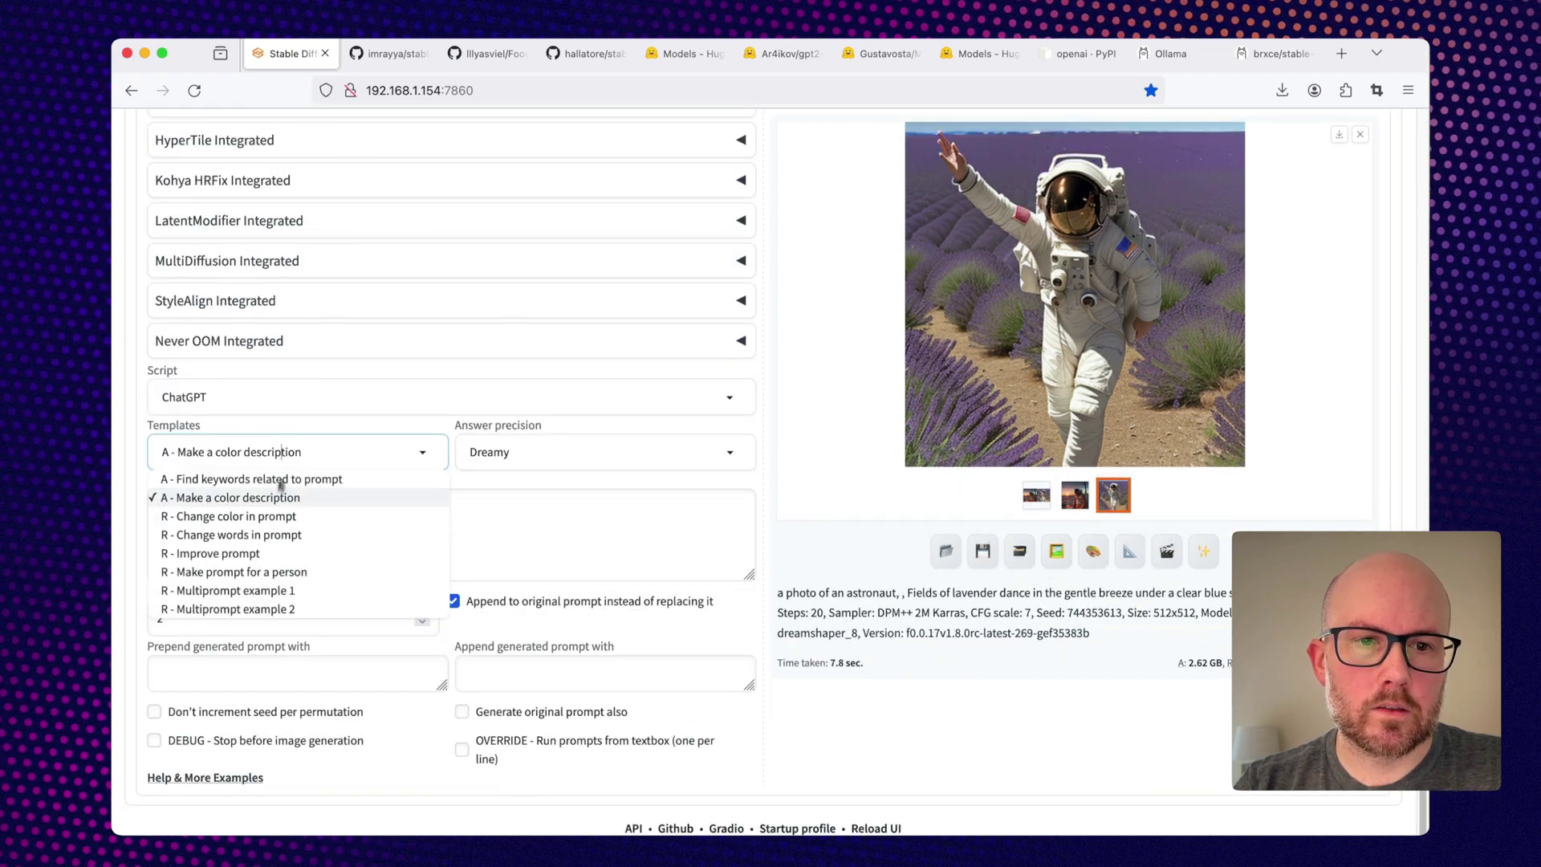
Generate with the 'R - Change words in prompt' ChatGPT template.
left_click(273, 535)
scroll(269, 562, "up", 2)
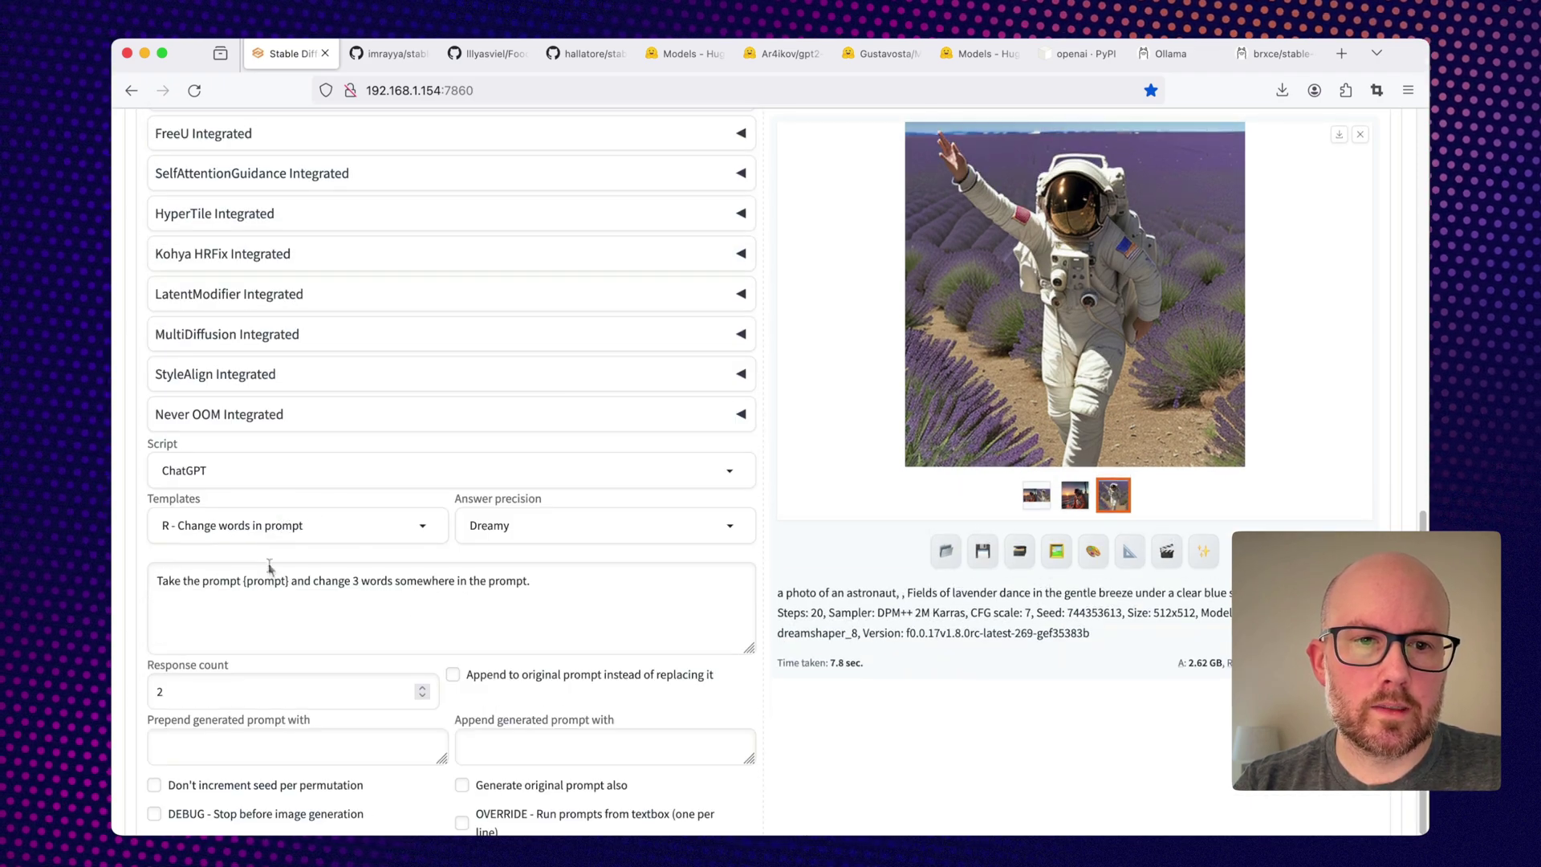
left_click(281, 584)
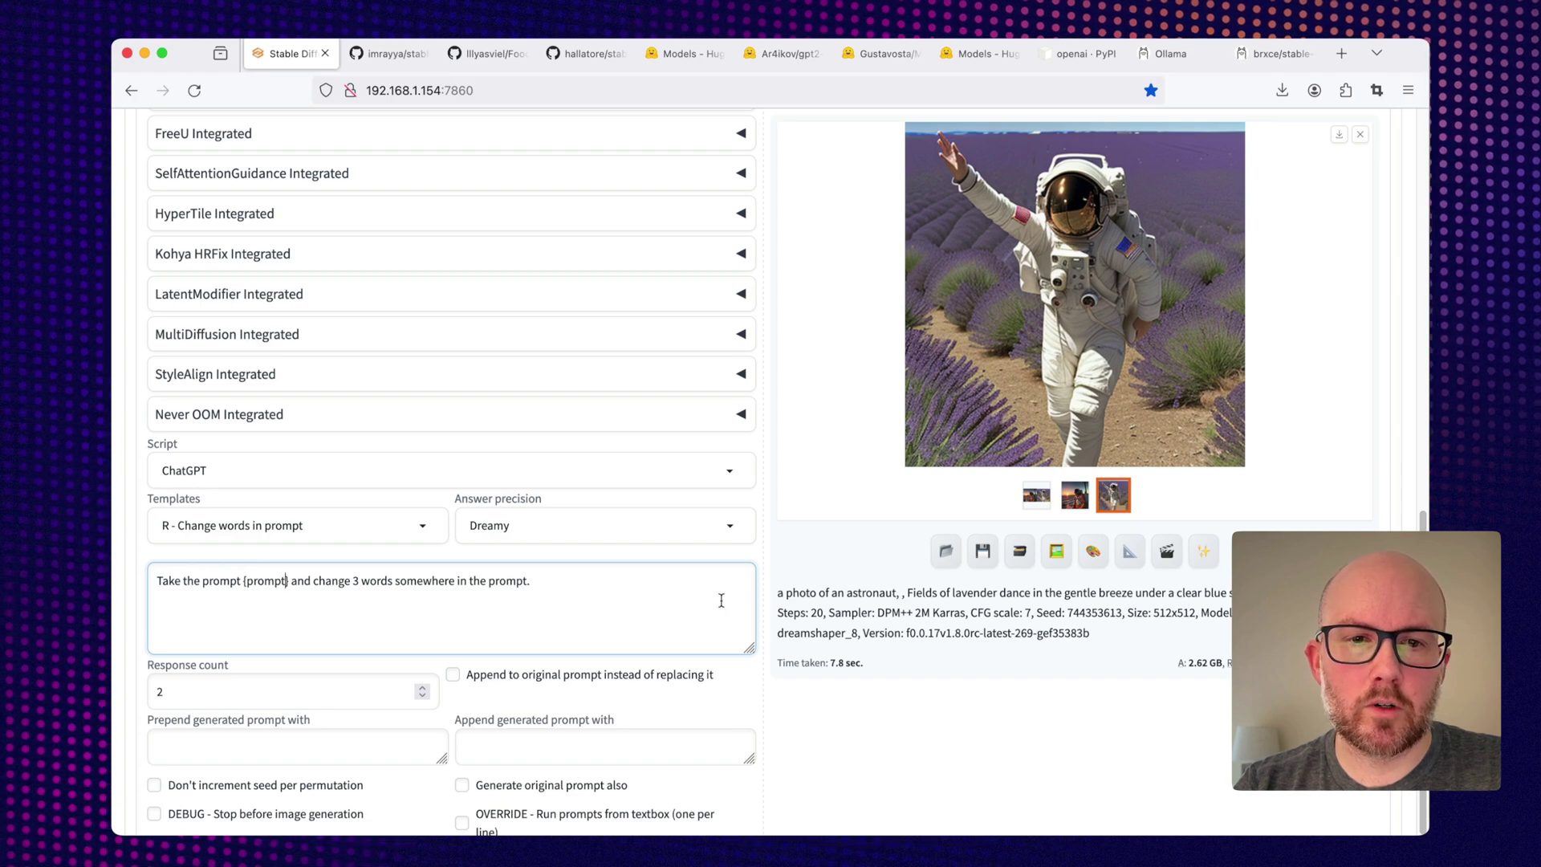
scroll(721, 600, "up", 5)
scroll(720, 600, "up", 5)
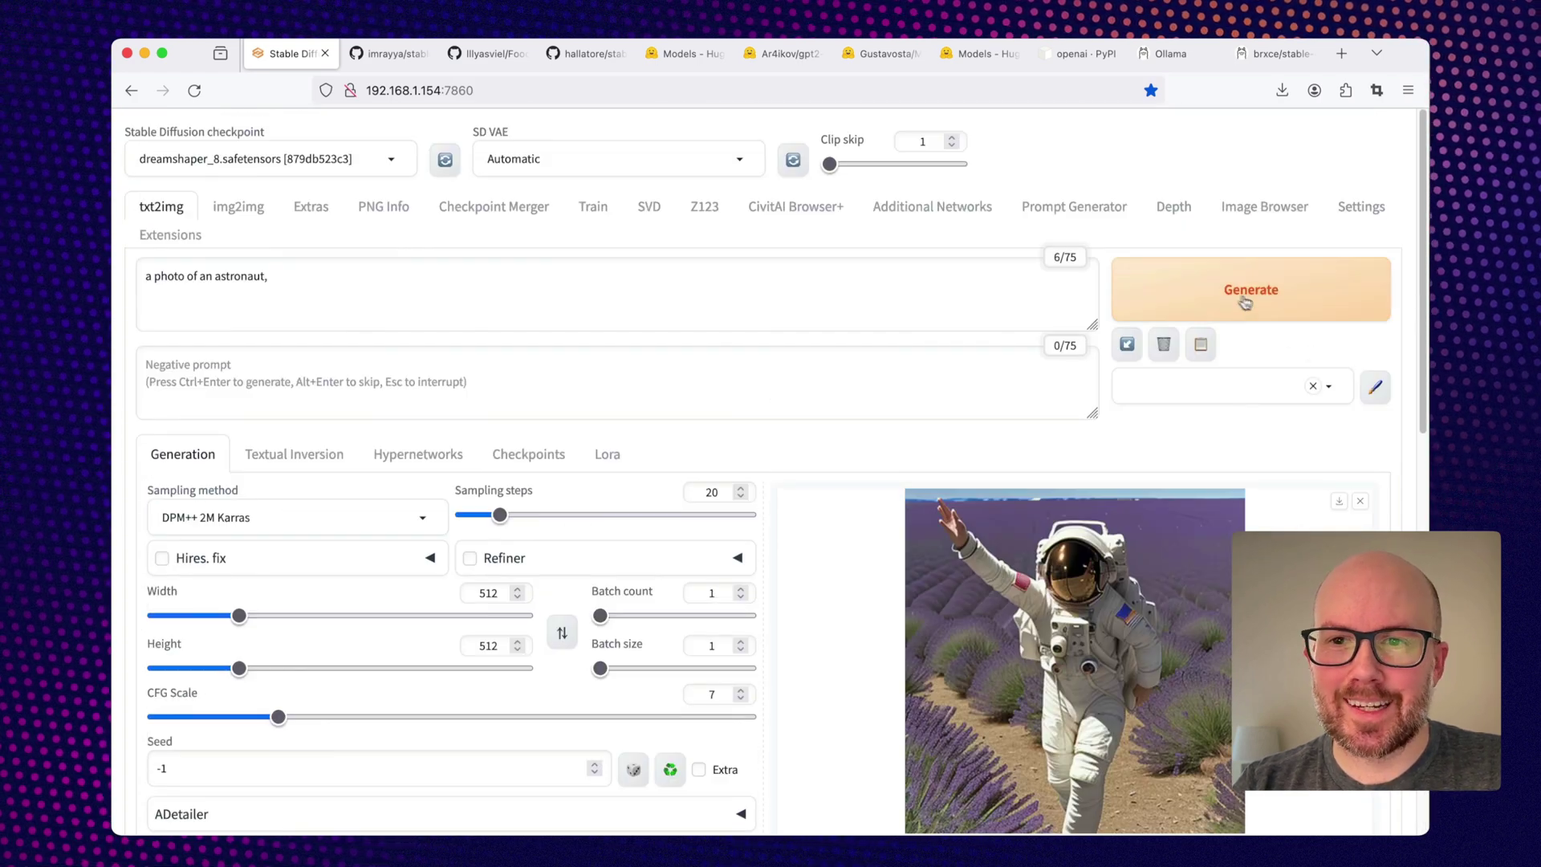
left_click(1272, 300)
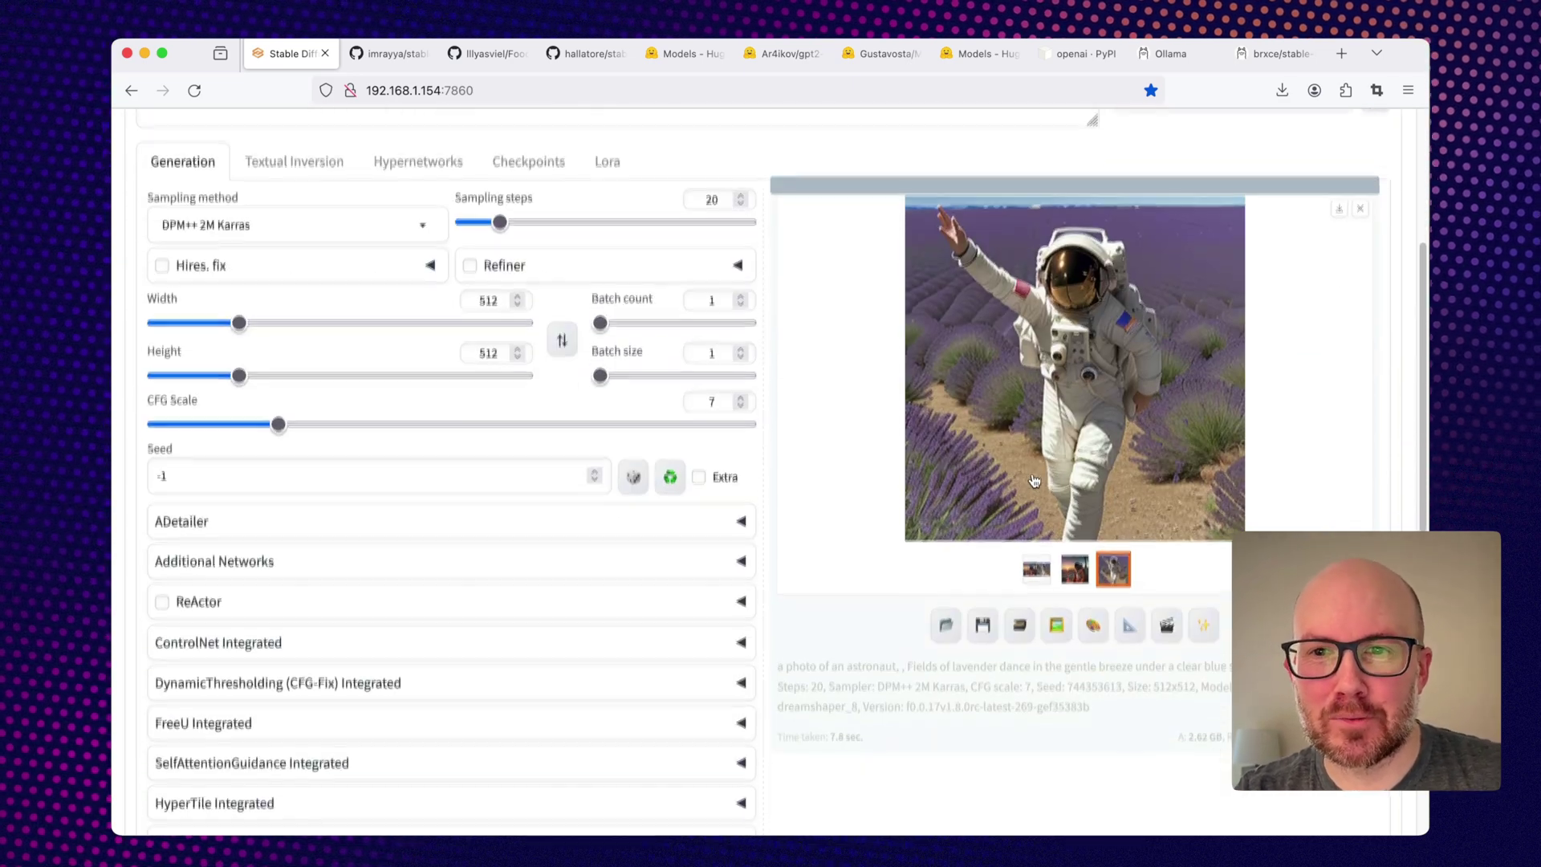
View the resulting cosmonaut portrait and astronaut-over-Earth images.
scroll(1034, 480, "down", 1)
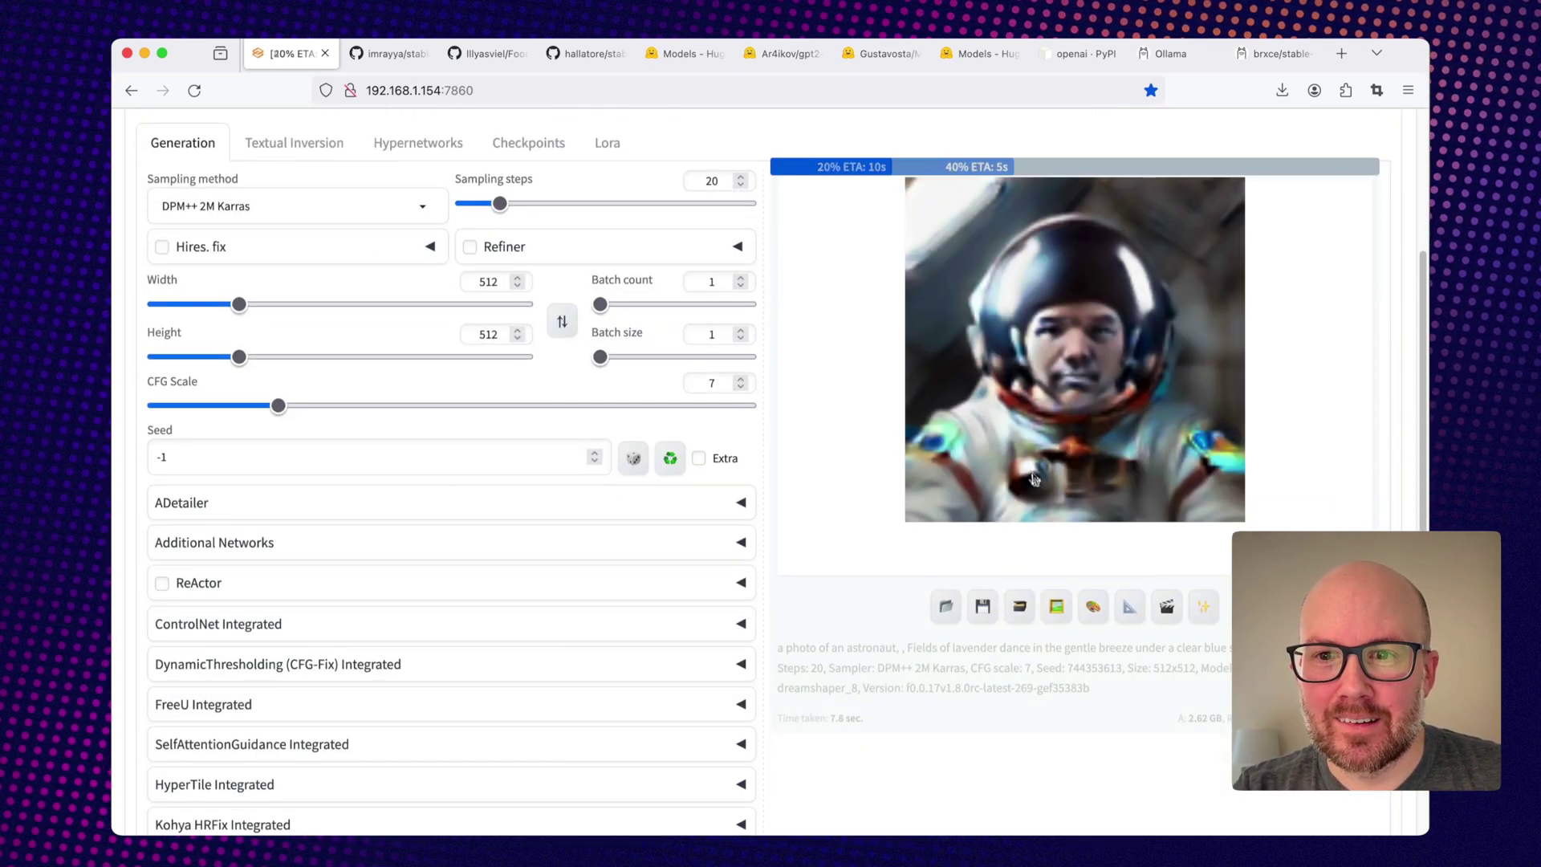
scroll(1034, 480, "down", 3)
scroll(962, 467, "down", 5)
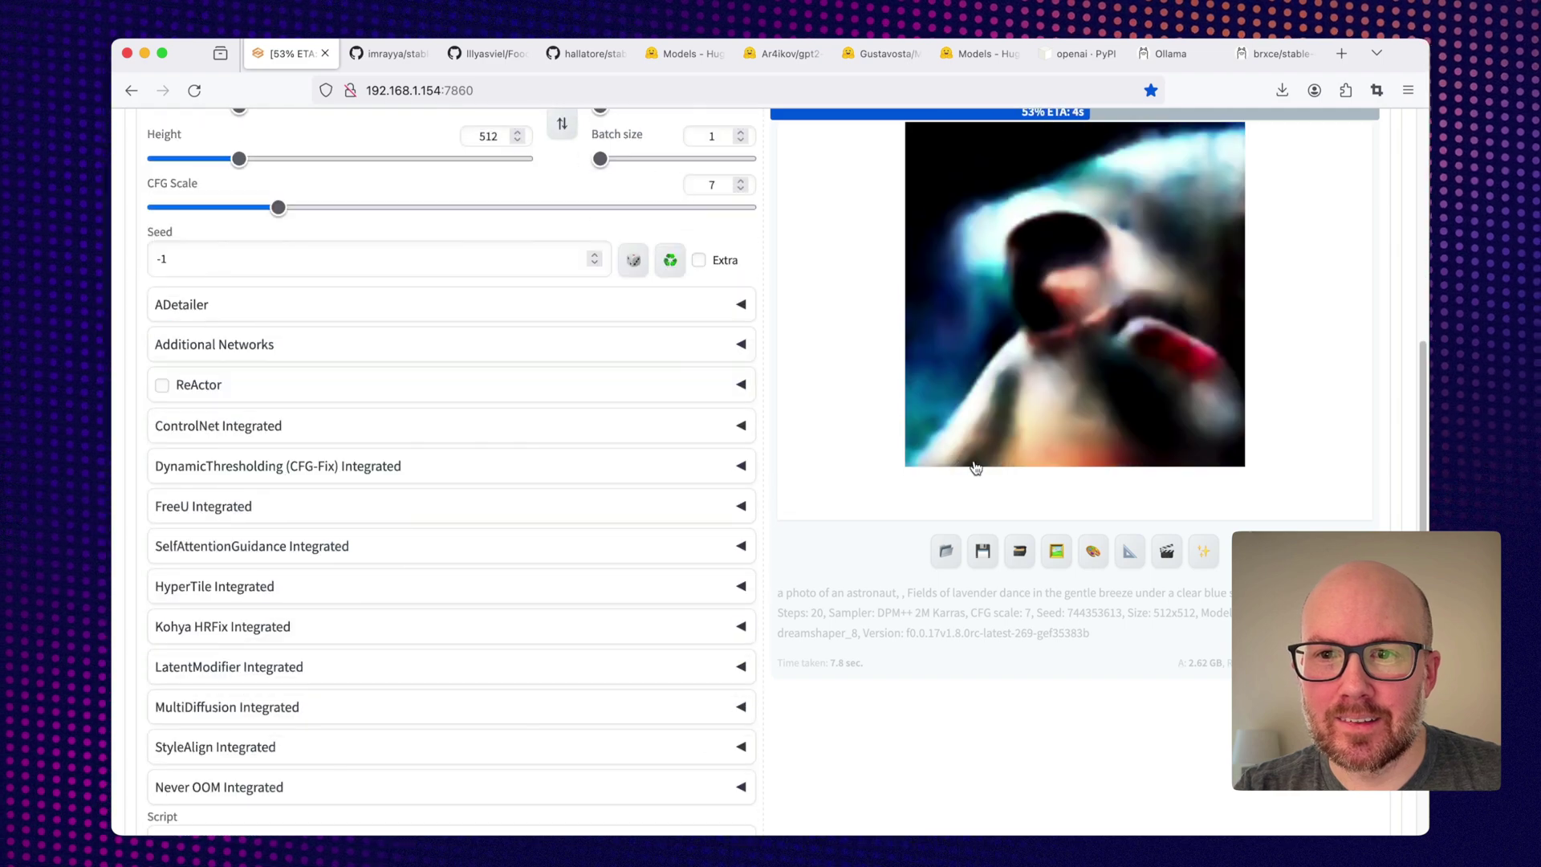
scroll(982, 470, "down", 1)
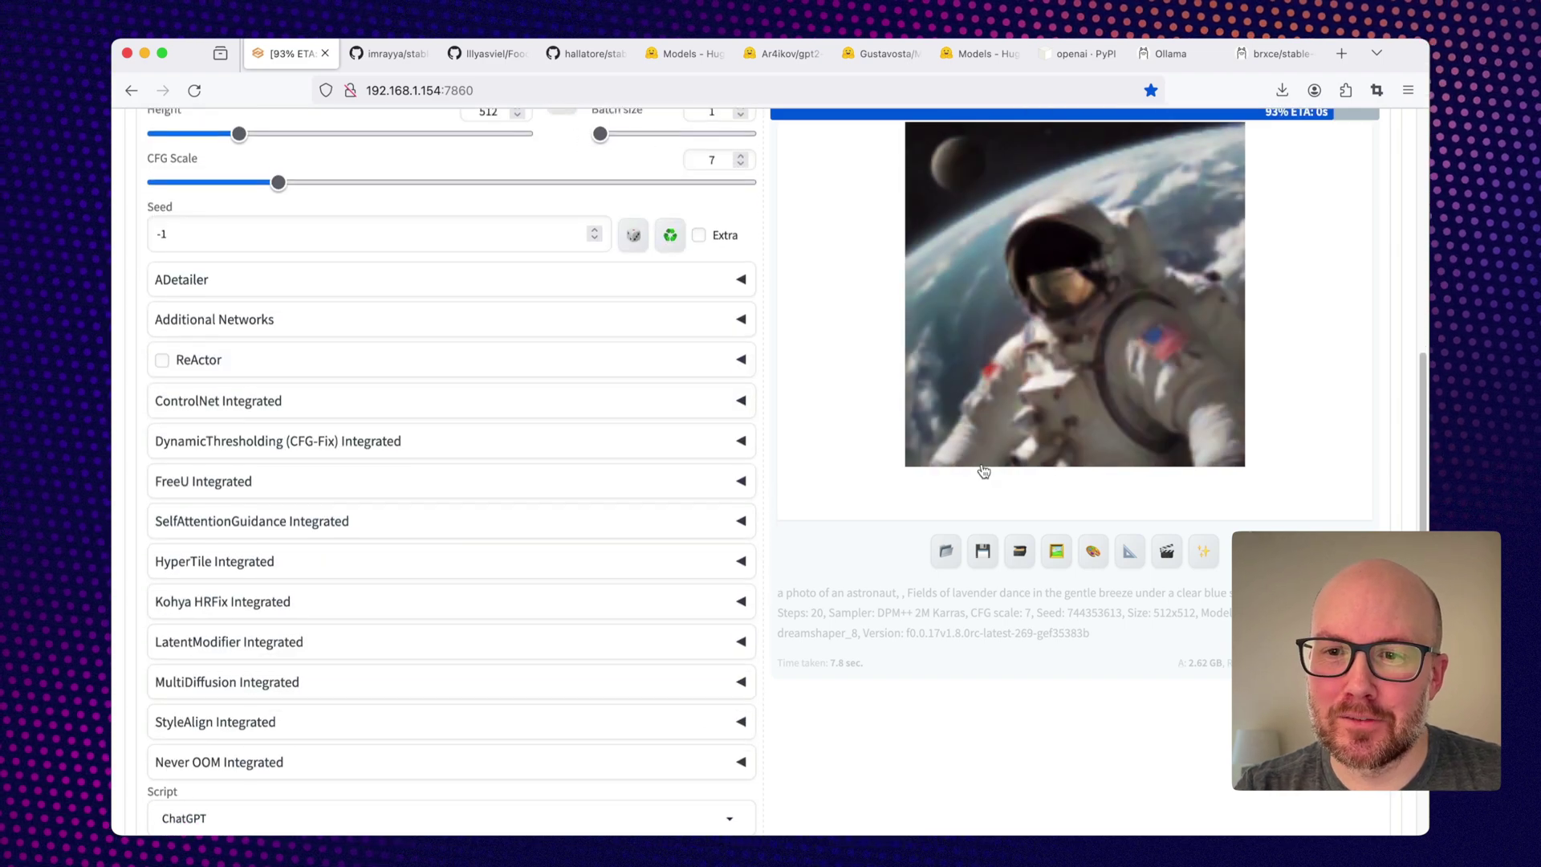
left_click(1074, 488)
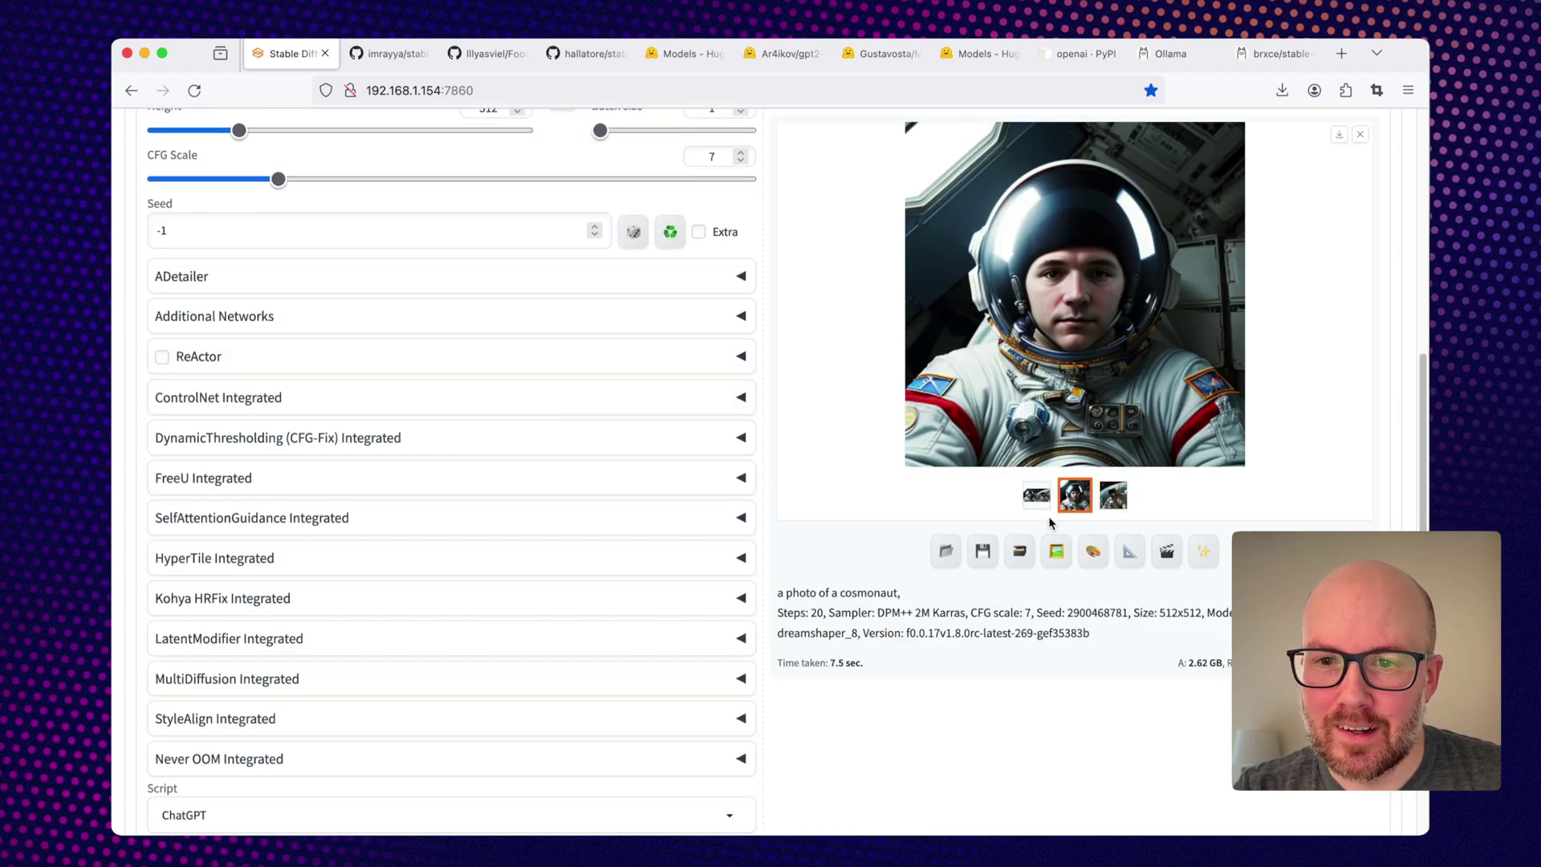
left_click(1113, 495)
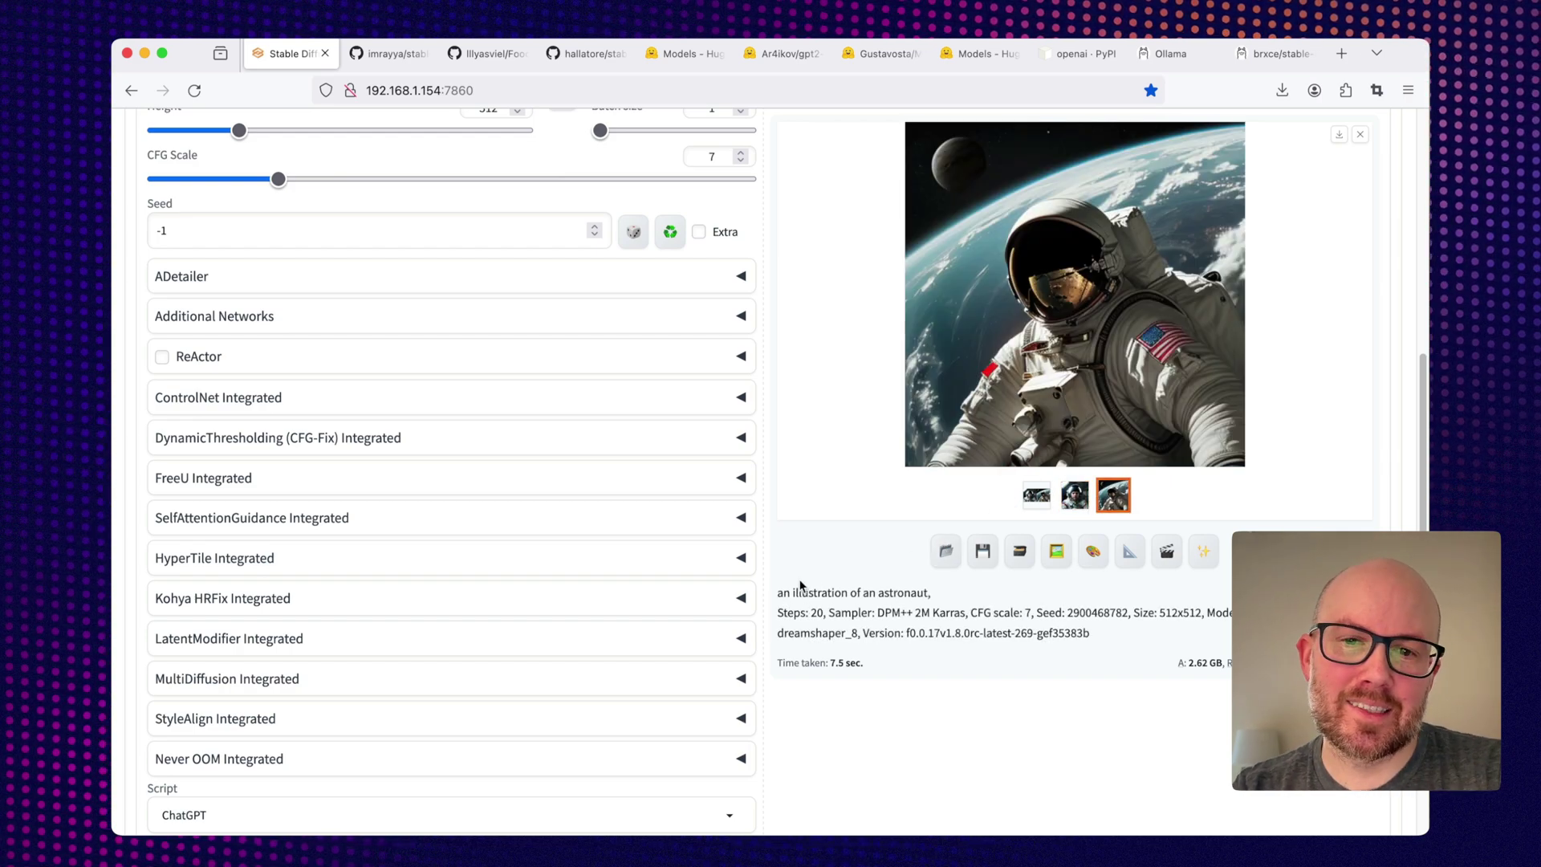
scroll(642, 620, "down", 3)
scroll(337, 638, "down", 5)
scroll(337, 627, "down", 1)
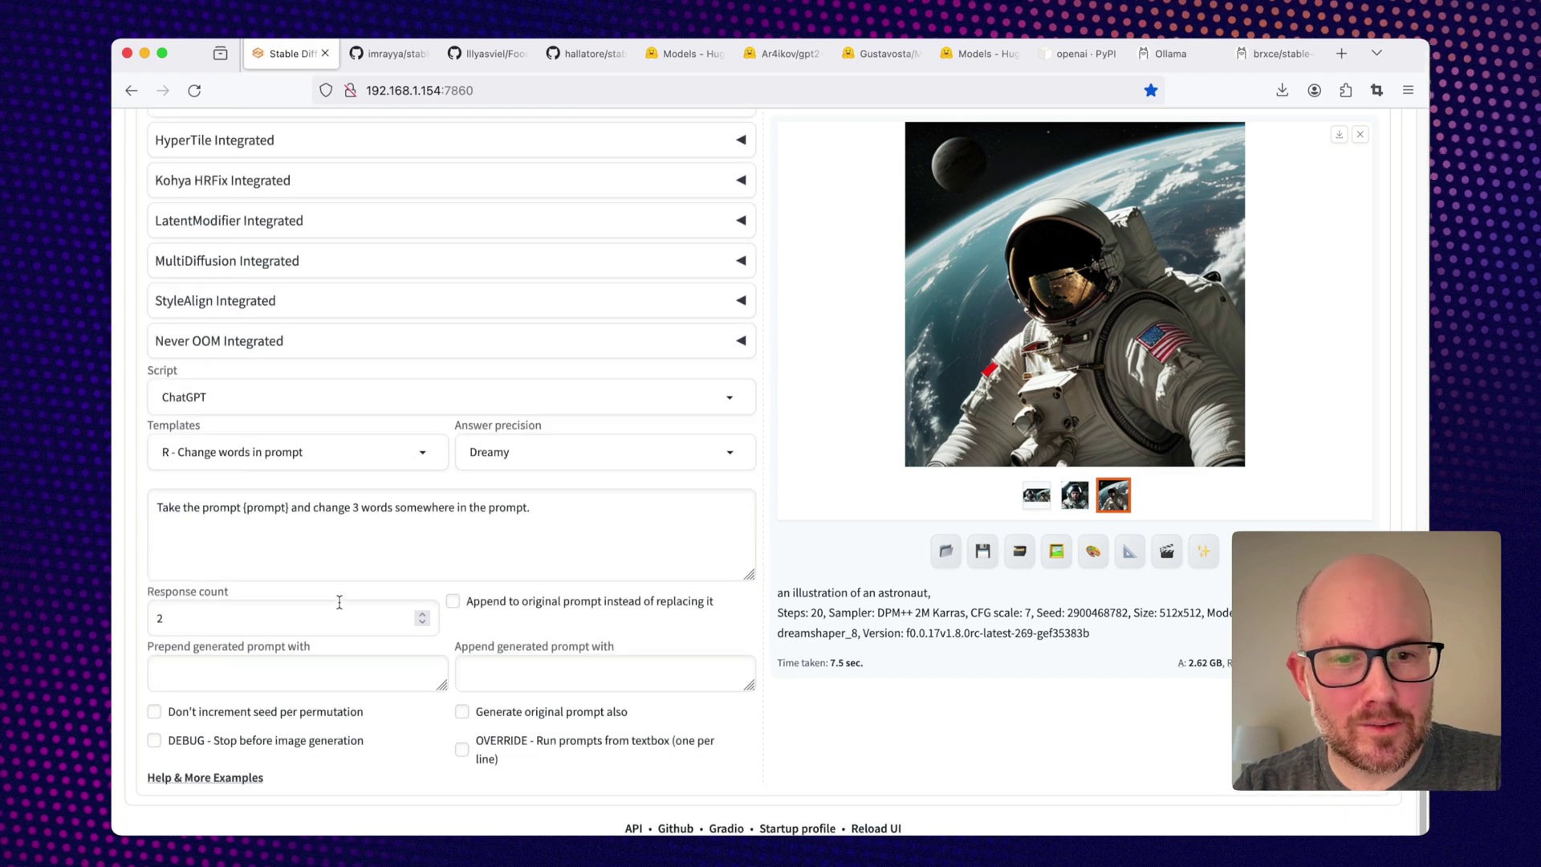
scroll(509, 614, "up", 7)
scroll(509, 614, "up", 2)
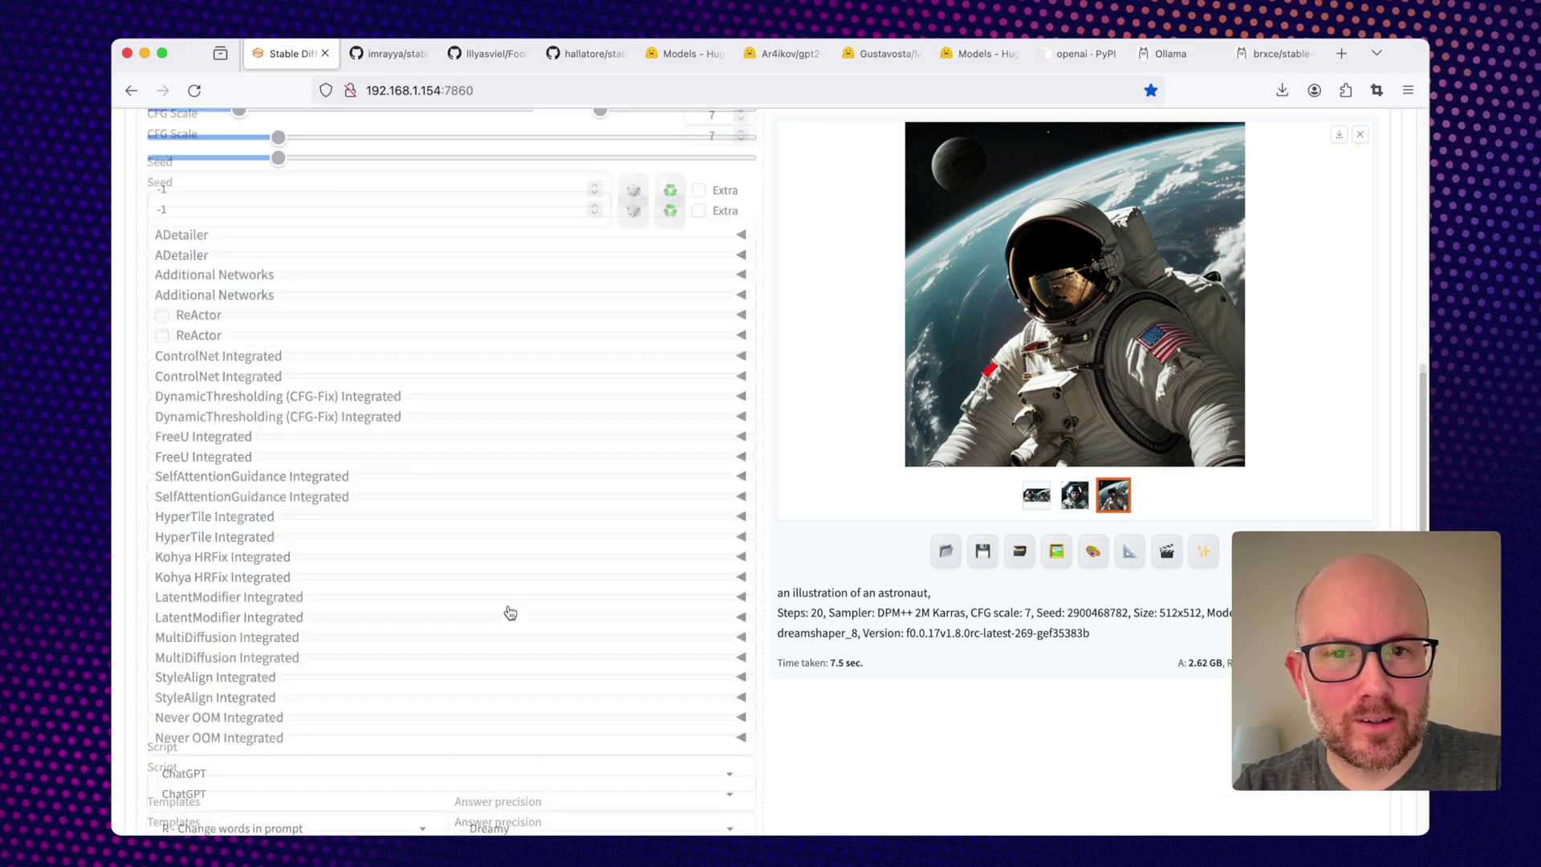
scroll(509, 613, "up", 6)
scroll(509, 611, "up", 5)
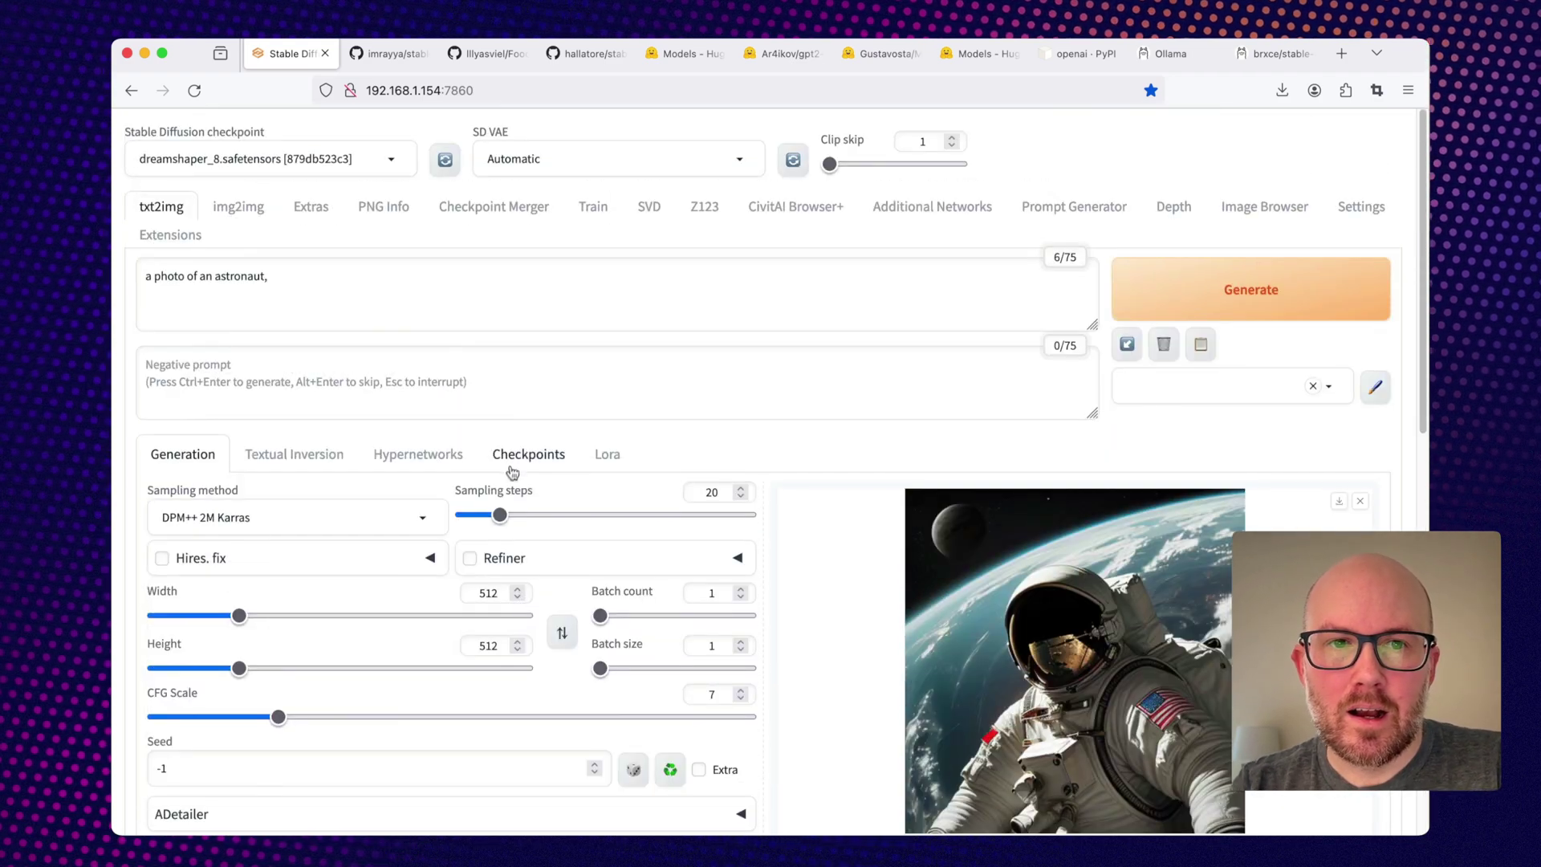
Scroll through the chatgpt-utilities README's installation and usage notes, then back to the top.
left_click(584, 54)
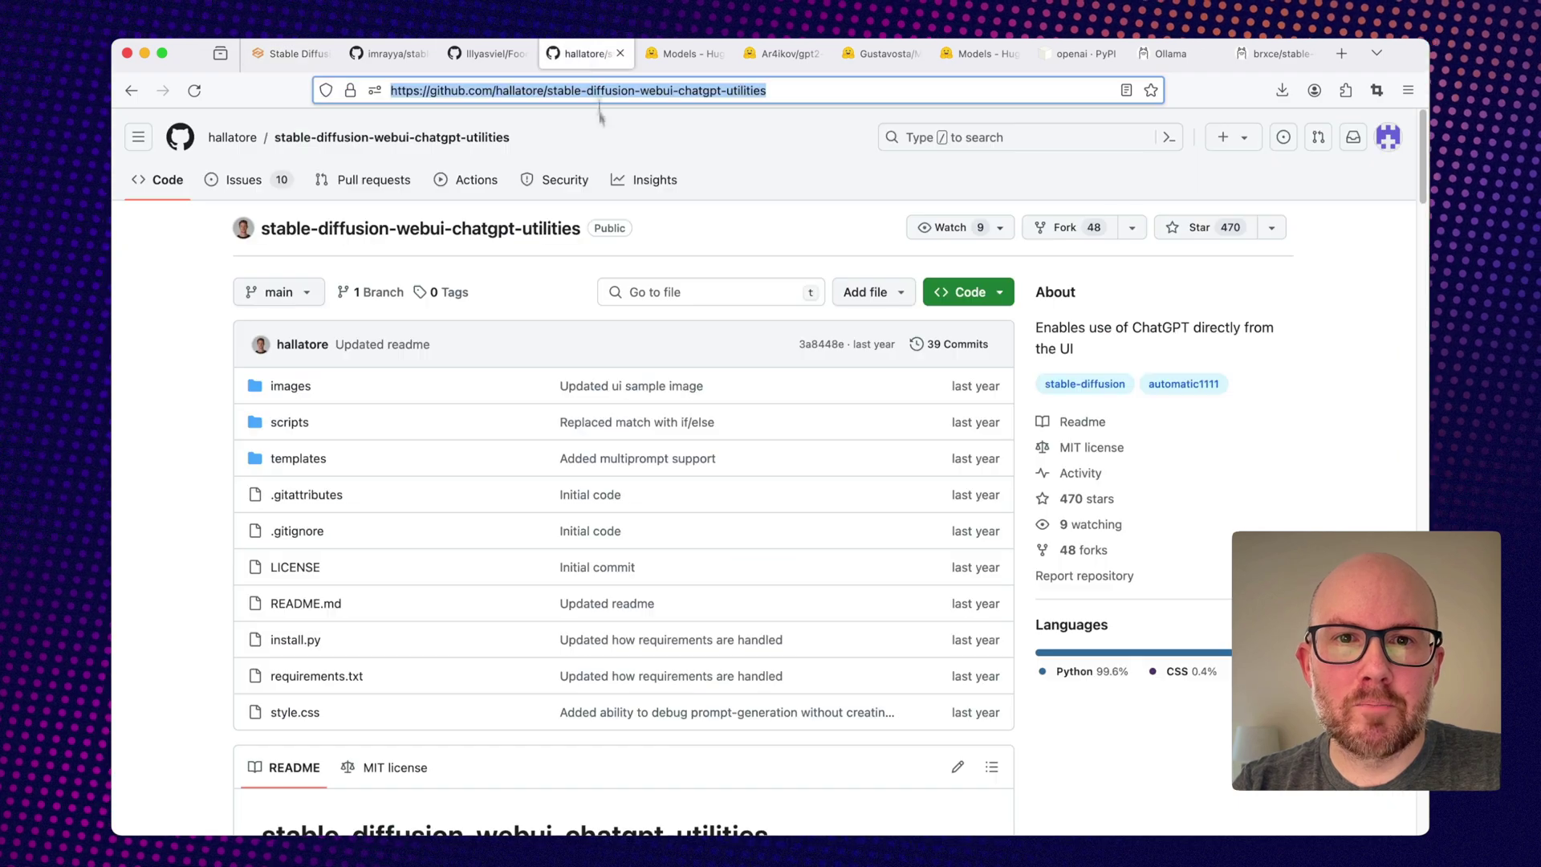
scroll(509, 359, "down", 5)
scroll(509, 358, "down", 4)
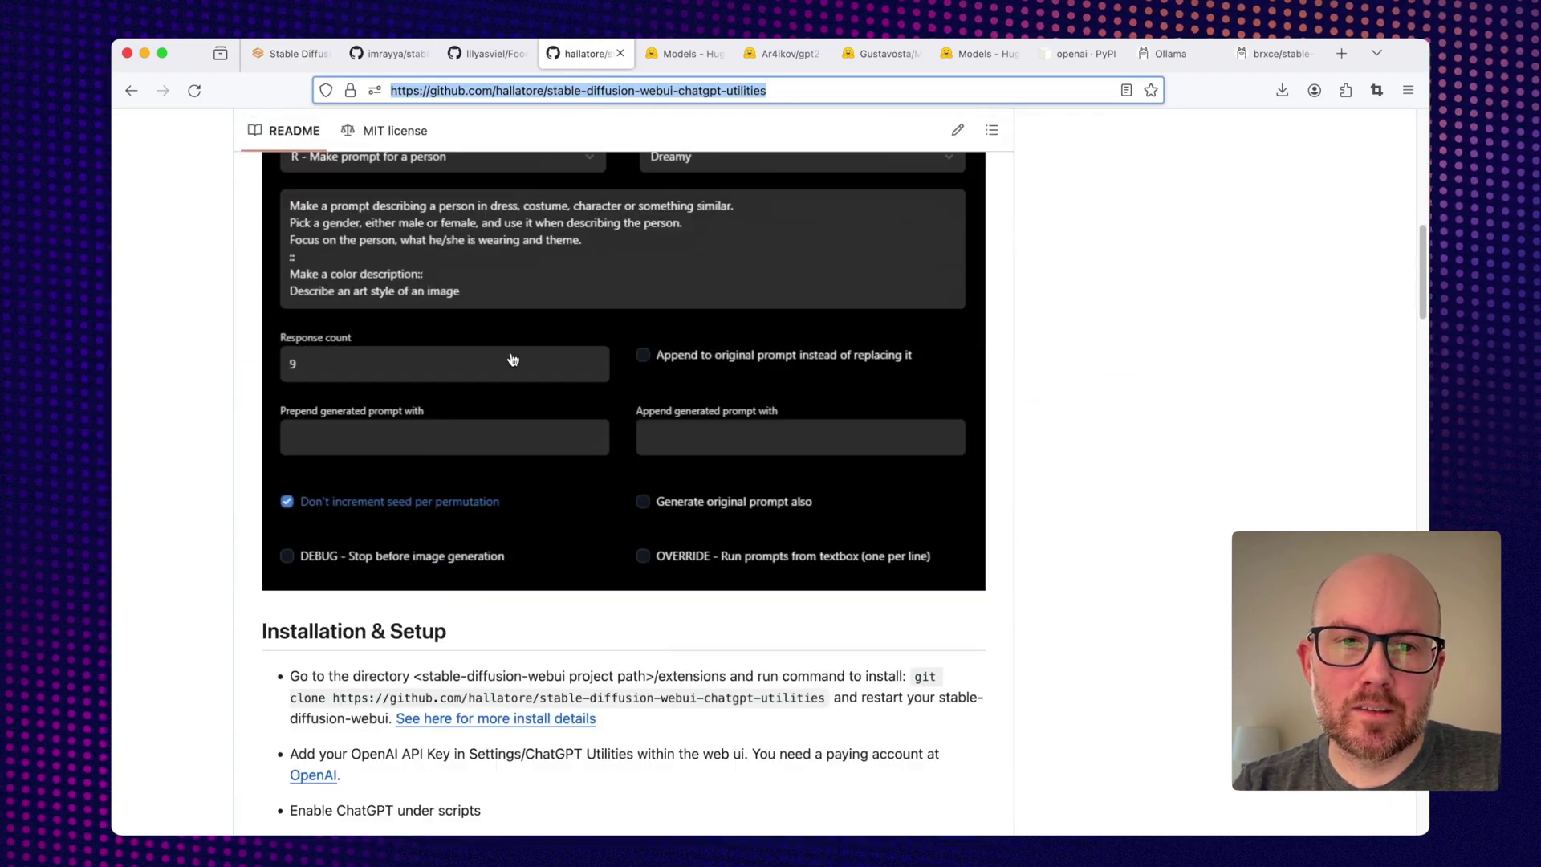
scroll(510, 359, "down", 4)
scroll(512, 358, "down", 3)
scroll(511, 358, "down", 1)
scroll(510, 355, "down", 2)
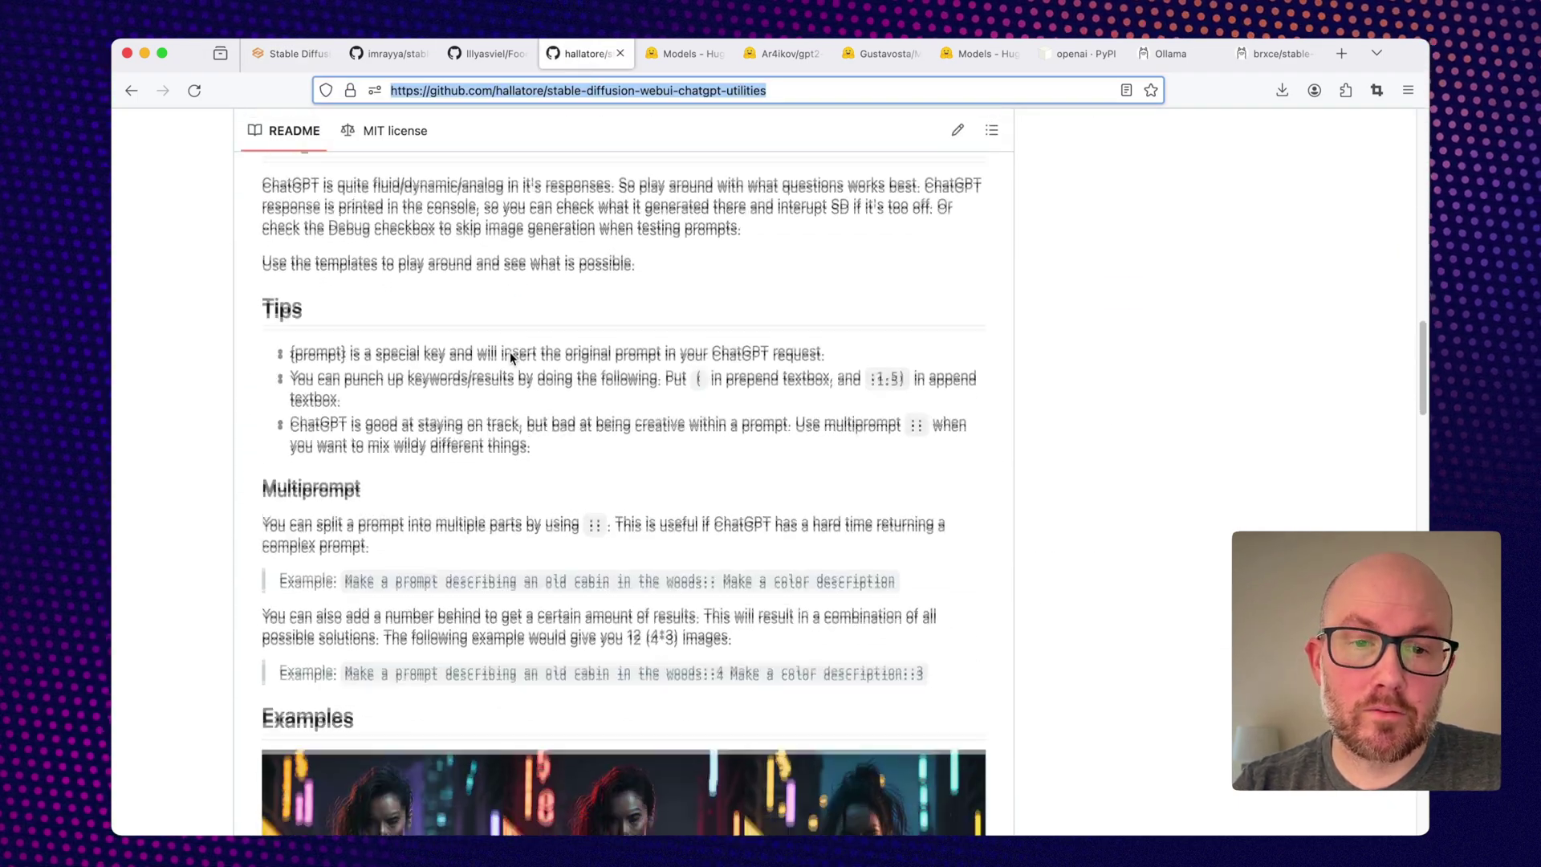
scroll(510, 353, "down", 2)
scroll(510, 353, "down", 1)
scroll(510, 353, "down", 2)
scroll(510, 353, "down", 2)
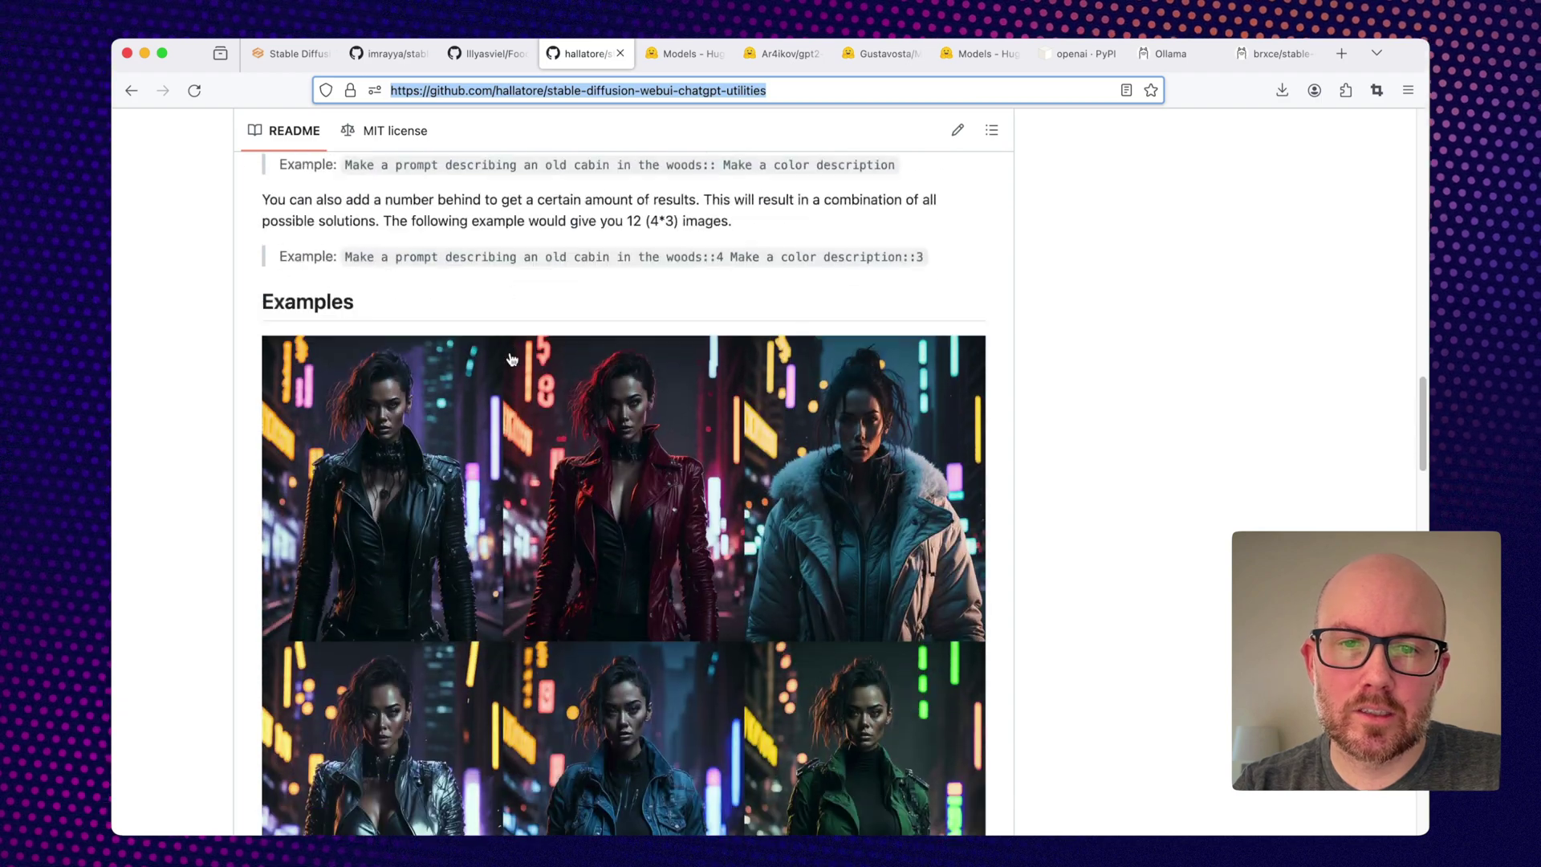
scroll(510, 355, "down", 3)
scroll(511, 358, "up", 3)
scroll(511, 358, "up", 3)
scroll(511, 359, "up", 4)
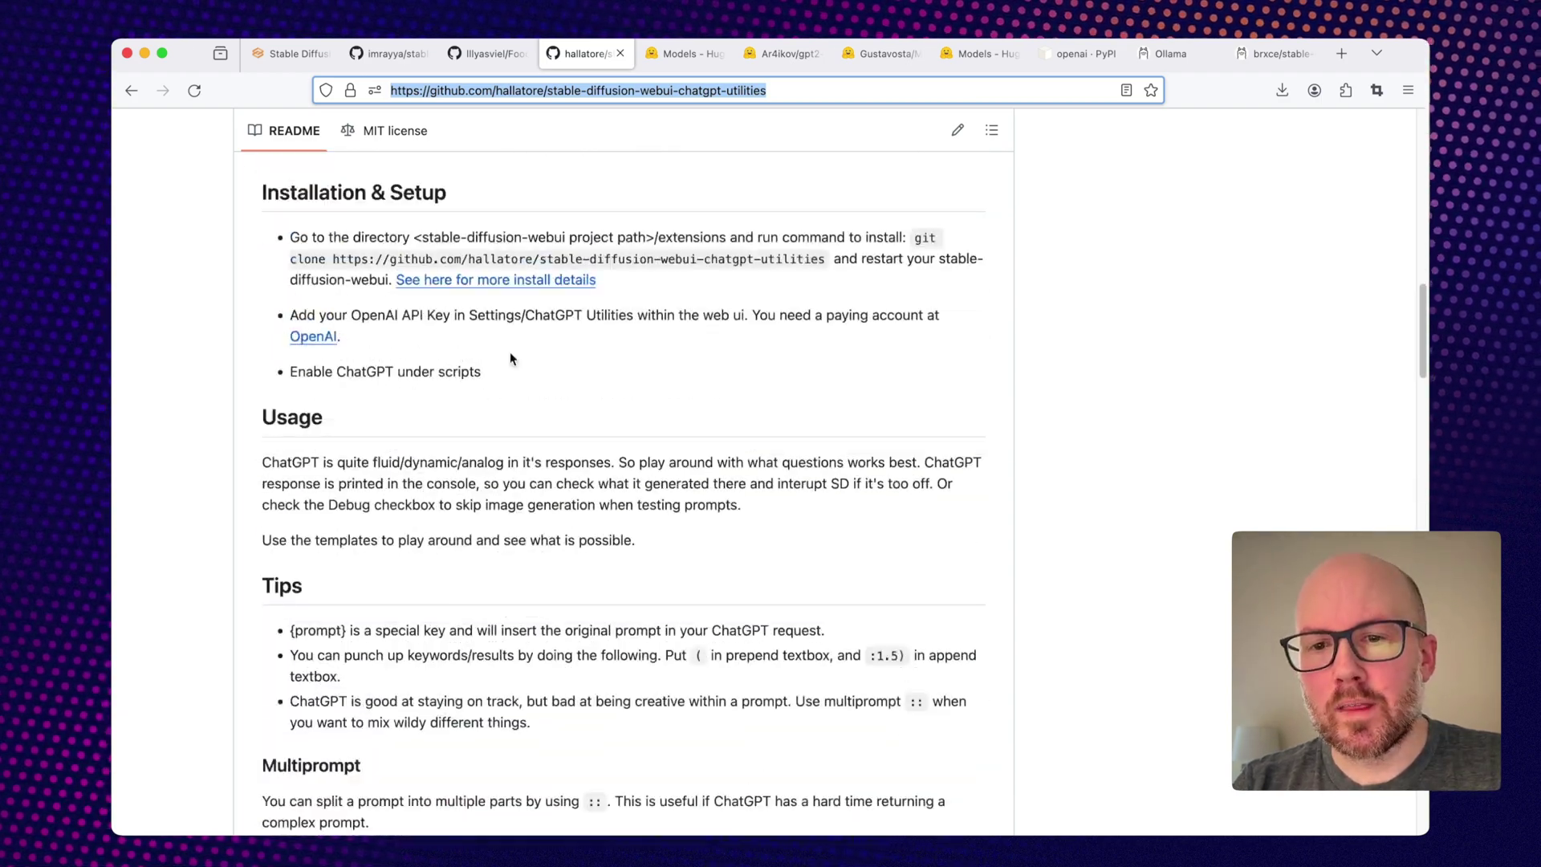
scroll(511, 358, "up", 1)
scroll(511, 359, "up", 1)
scroll(511, 359, "up", 1)
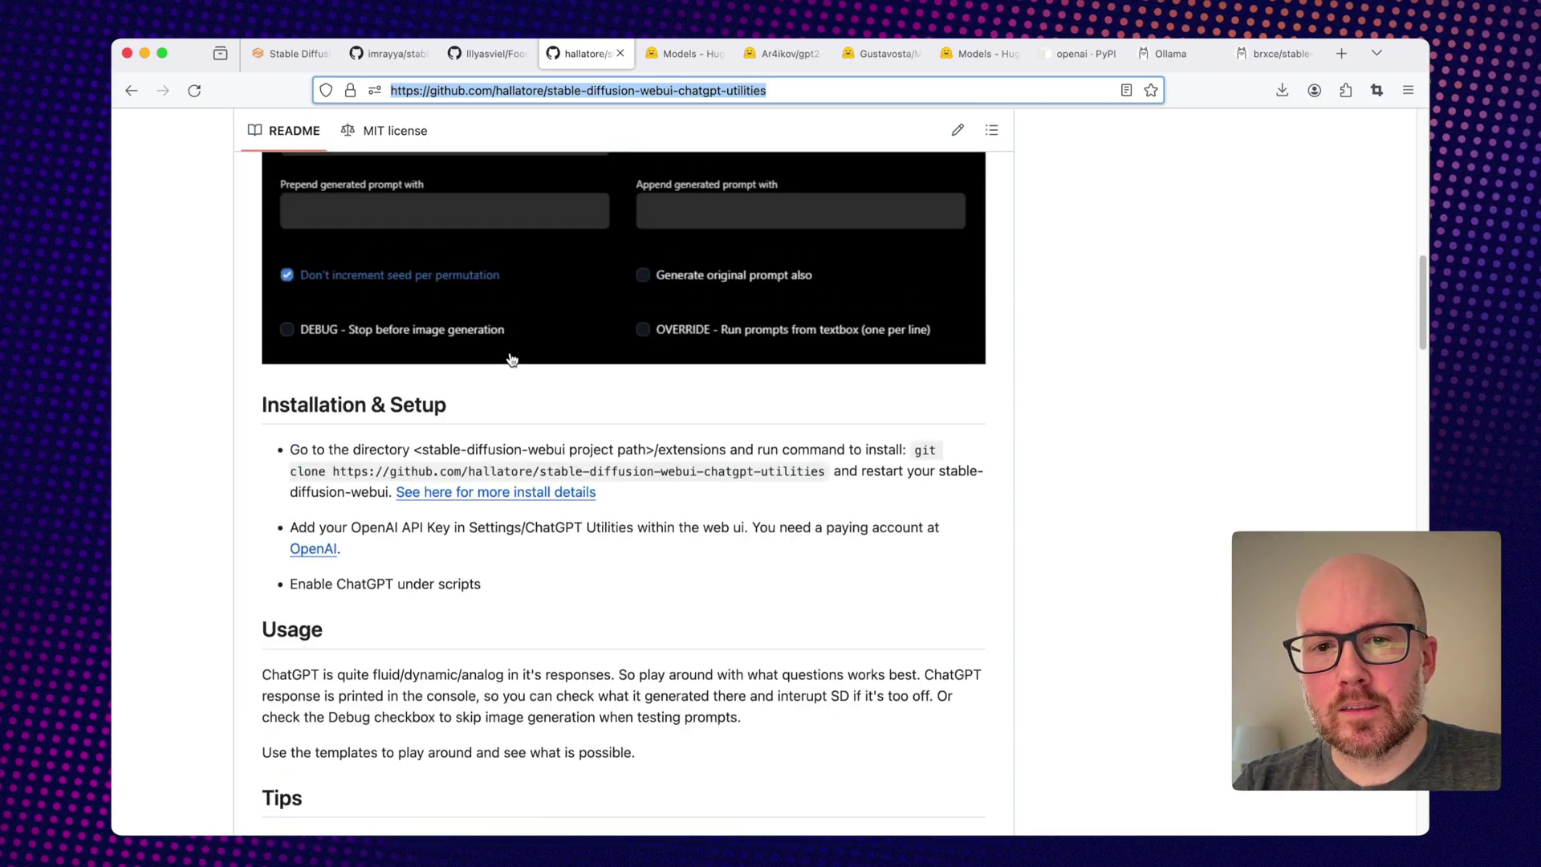
scroll(511, 359, "up", 5)
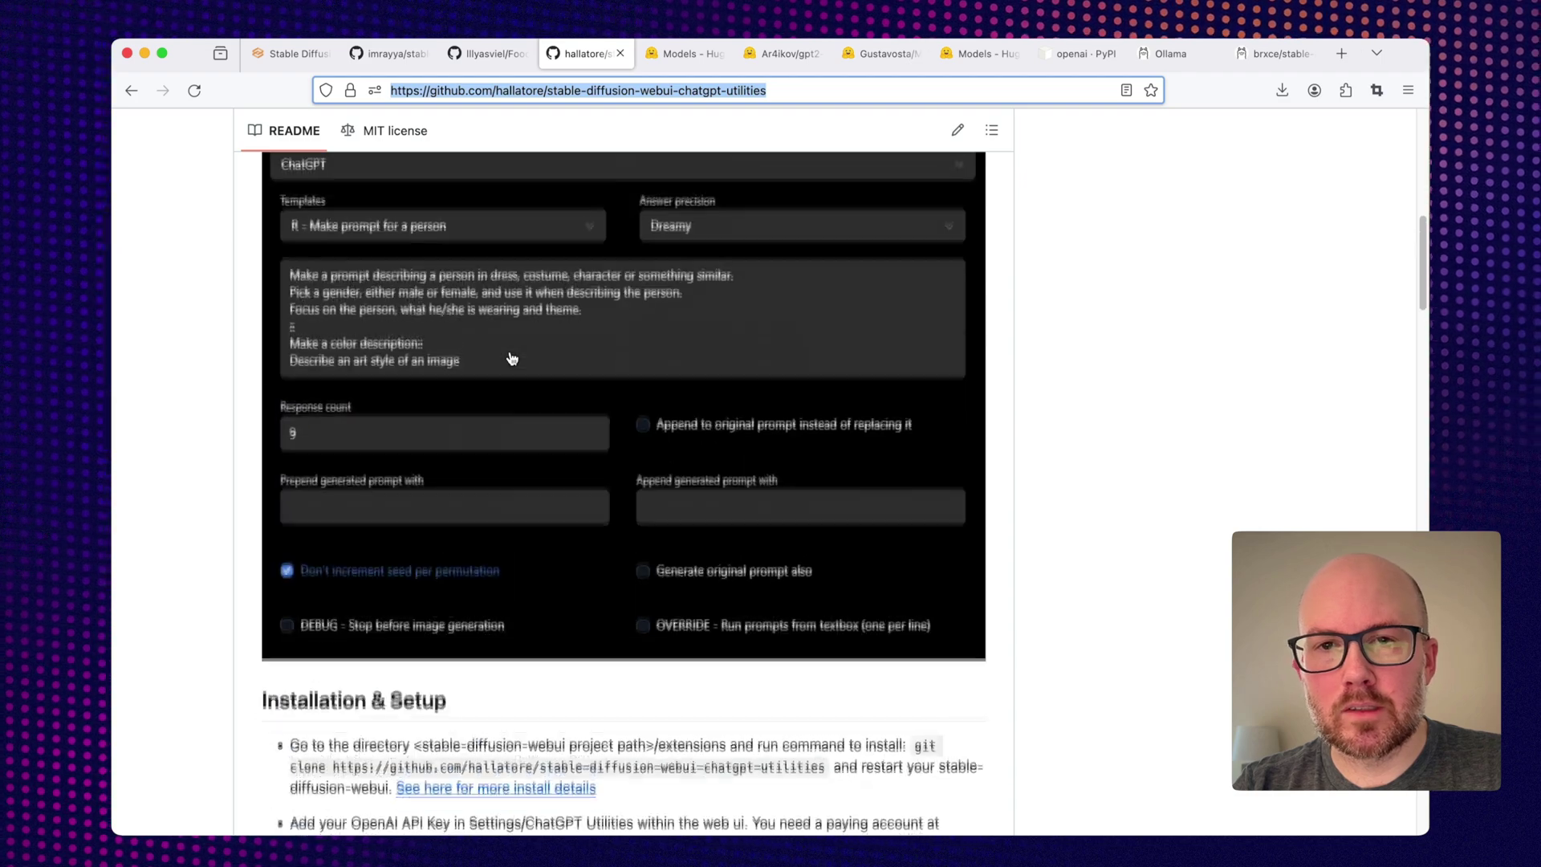
scroll(511, 358, "up", 2)
scroll(511, 358, "up", 2)
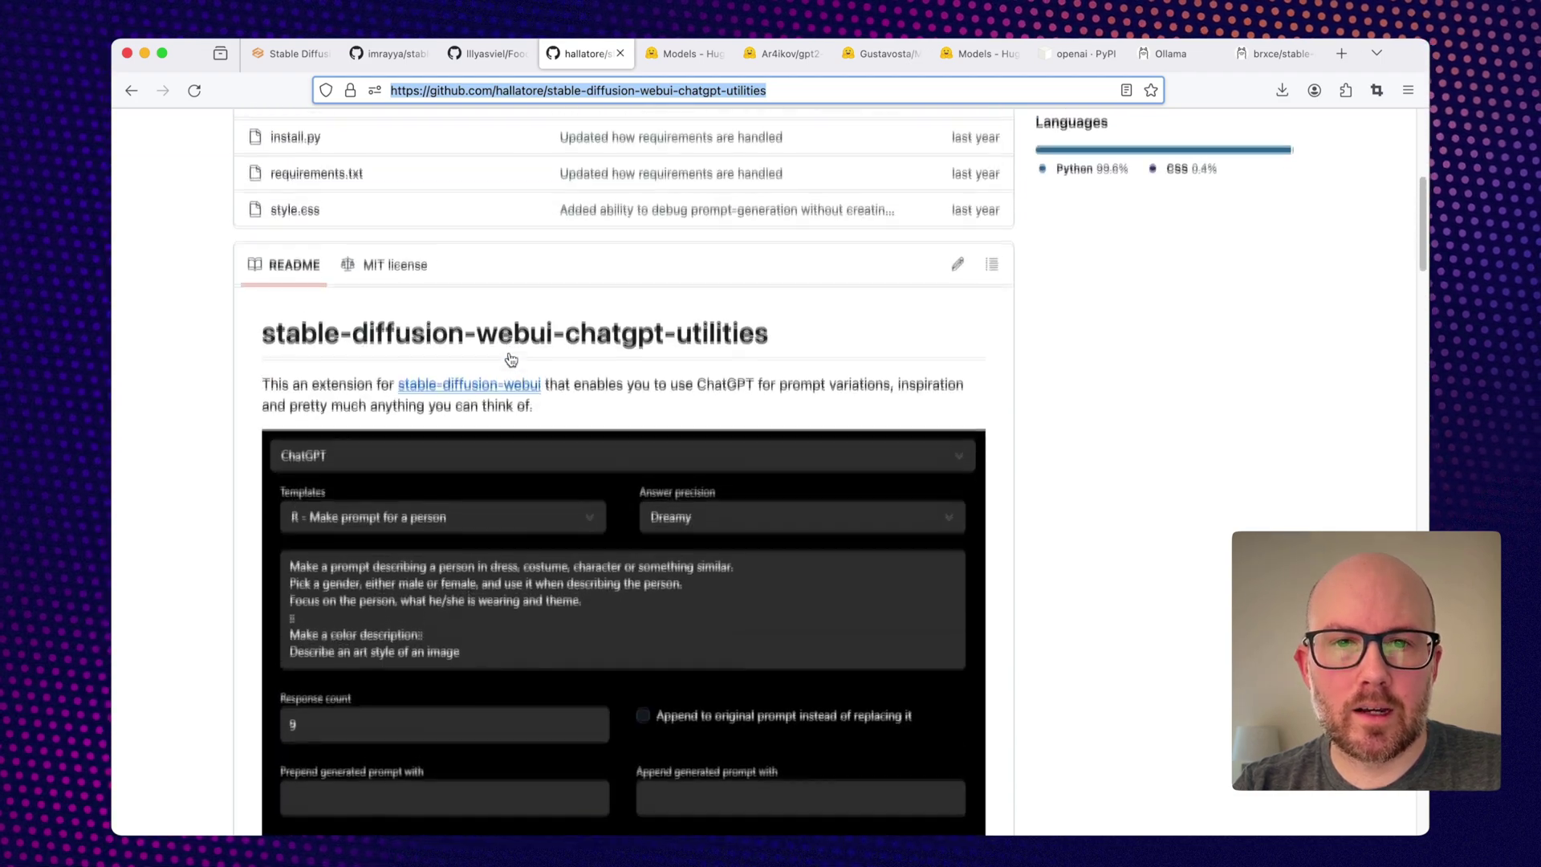
scroll(511, 359, "up", 1)
scroll(509, 361, "up", 6)
scroll(507, 365, "up", 3)
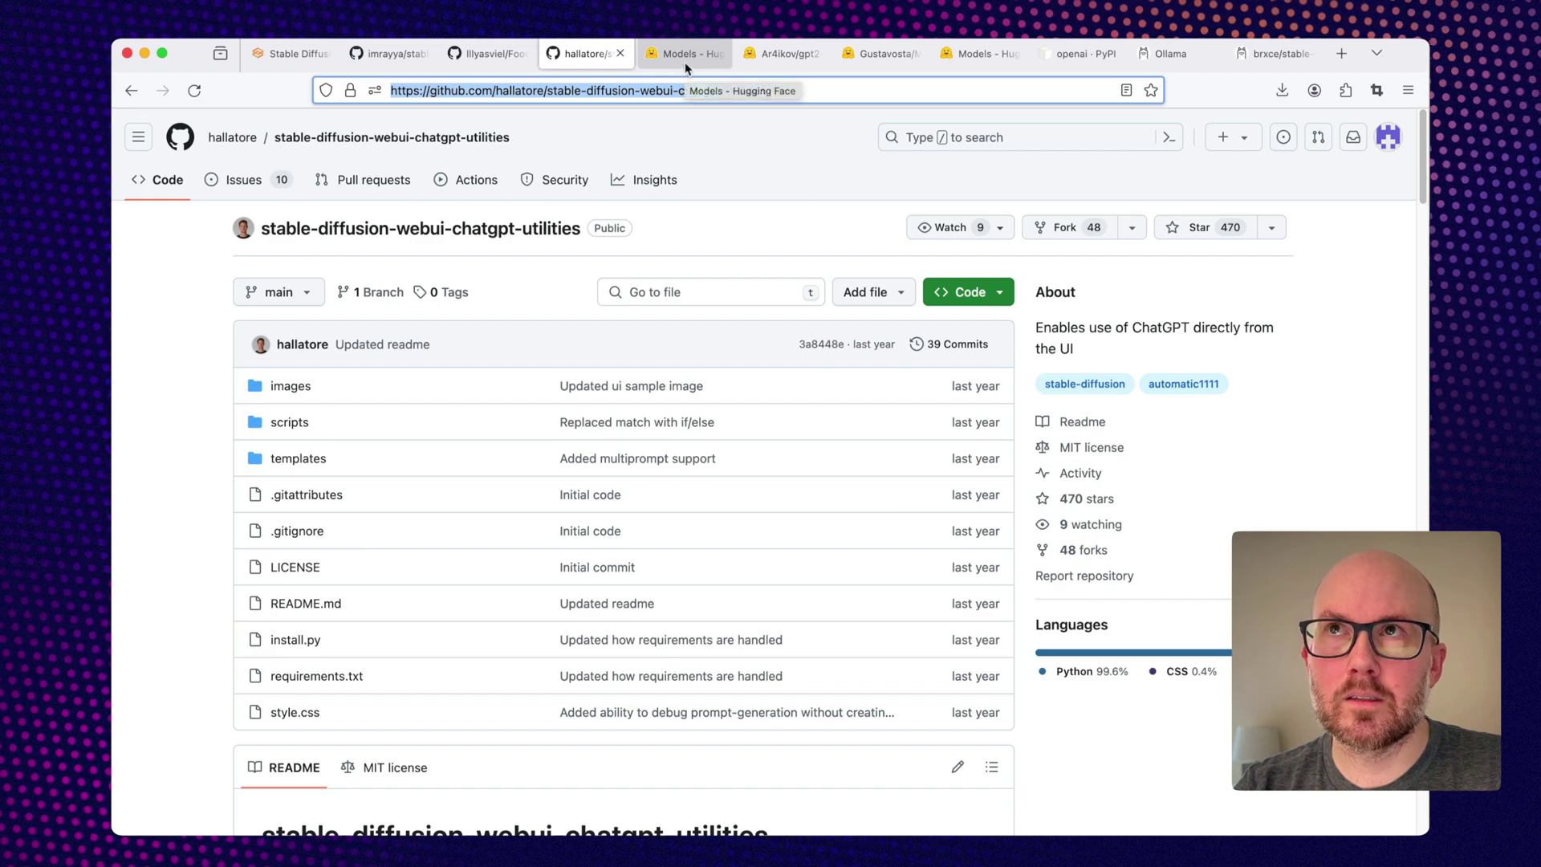
Scroll down through the openai package's PyPI release history.
left_click(1083, 50)
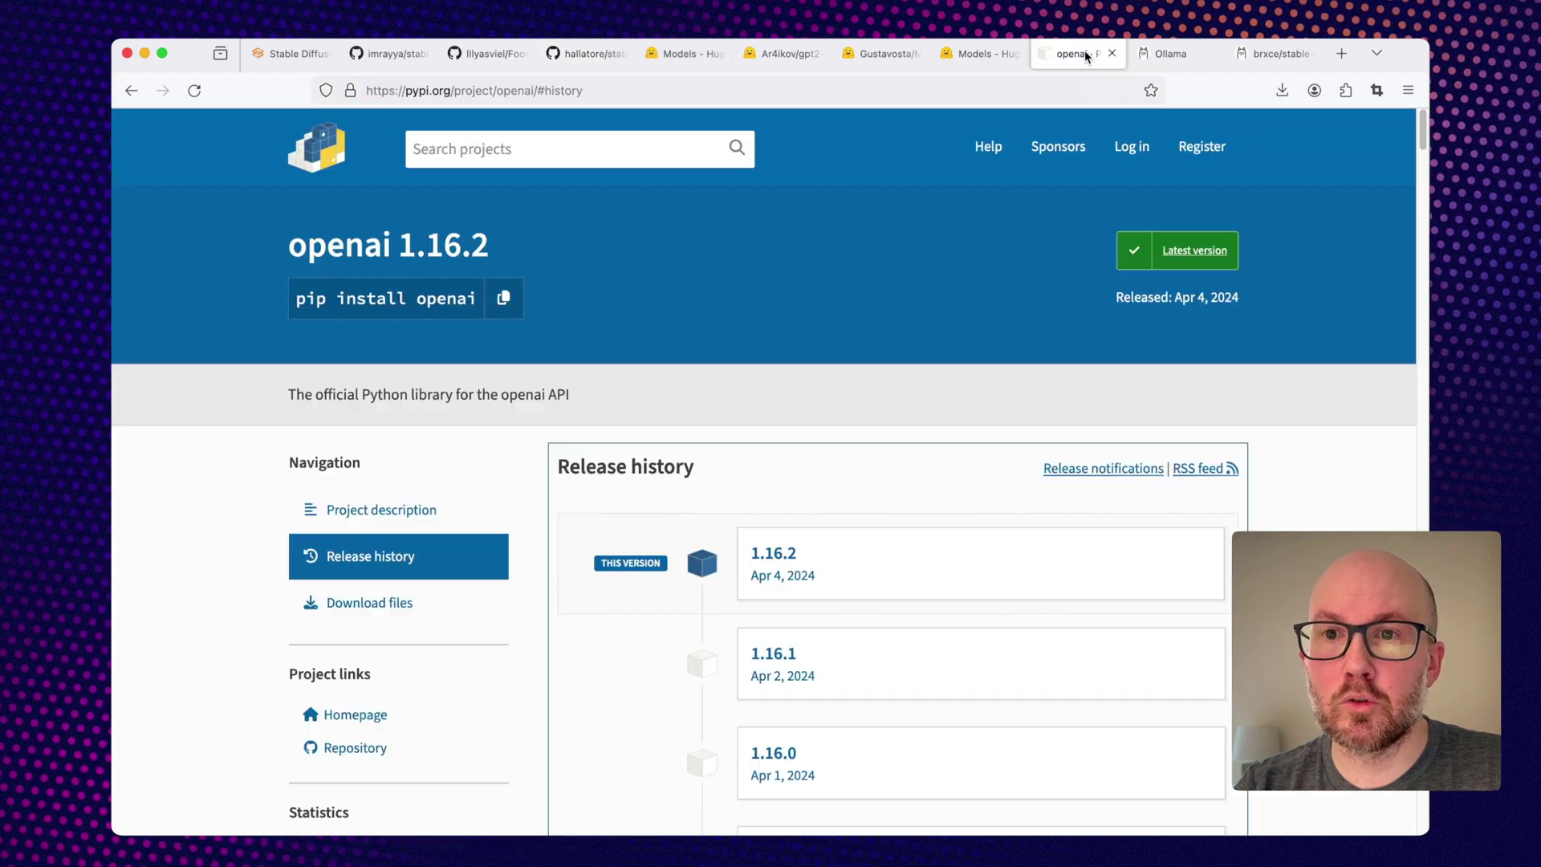
scroll(925, 381, "down", 5)
scroll(924, 381, "down", 10)
scroll(923, 378, "down", 5)
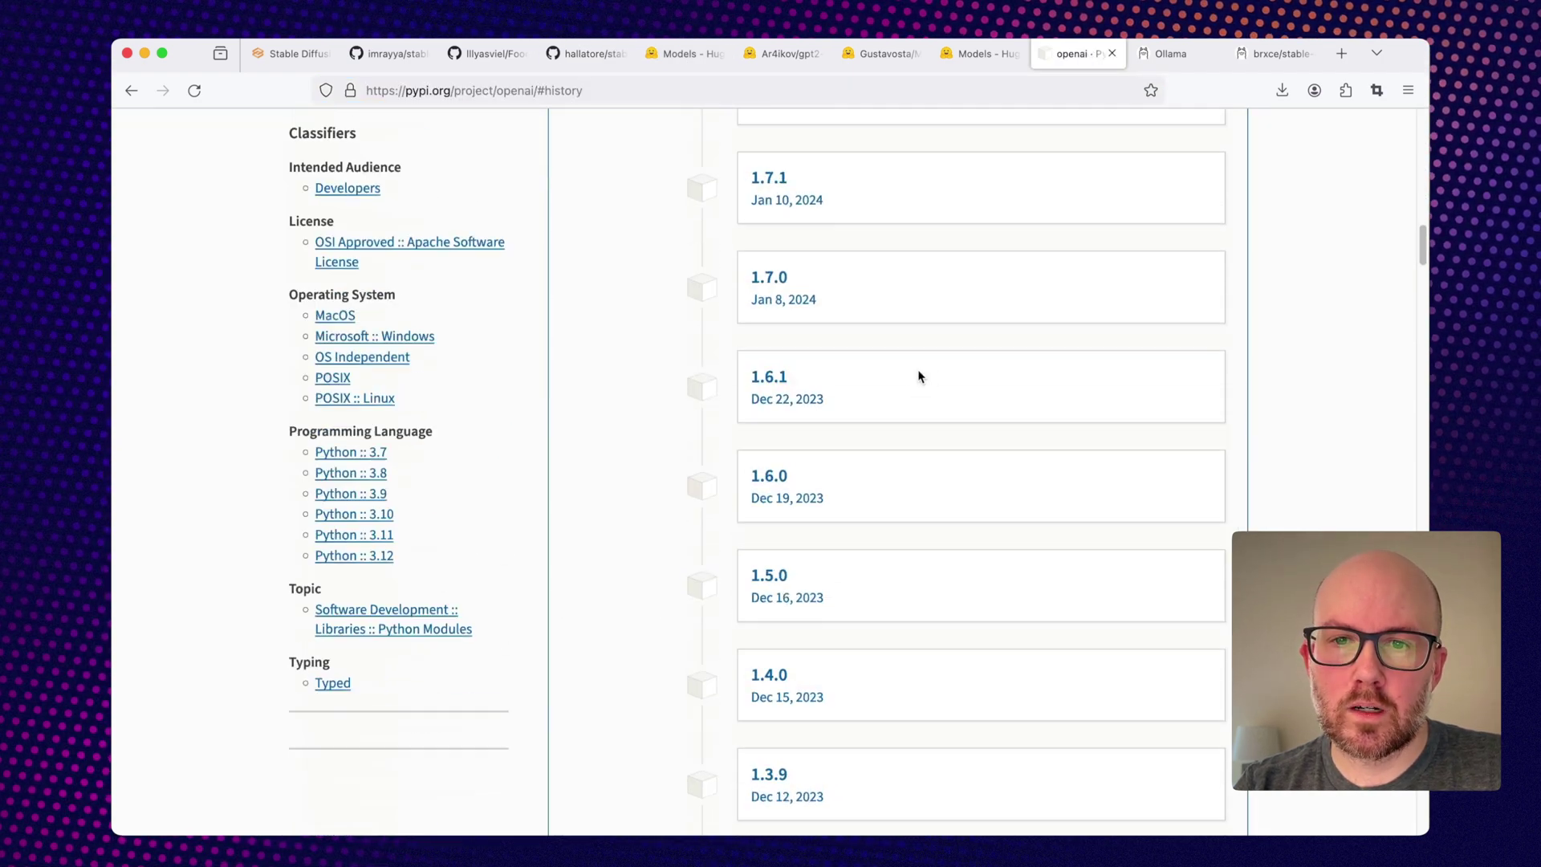
scroll(921, 377, "down", 5)
scroll(919, 376, "down", 5)
scroll(919, 377, "down", 8)
scroll(918, 374, "down", 8)
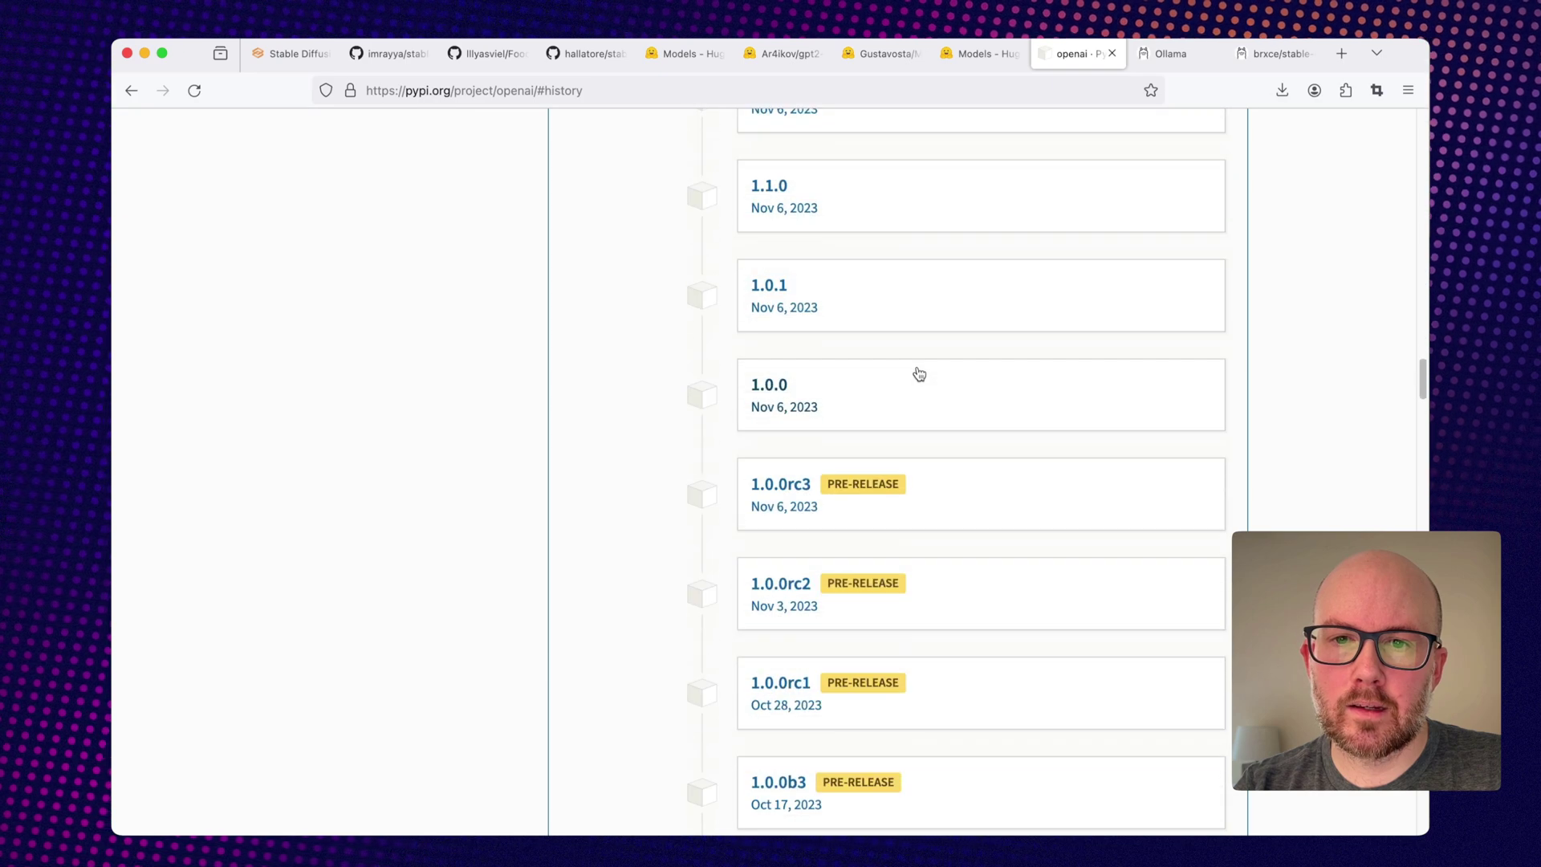
scroll(916, 365, "down", 6)
scroll(917, 364, "down", 3)
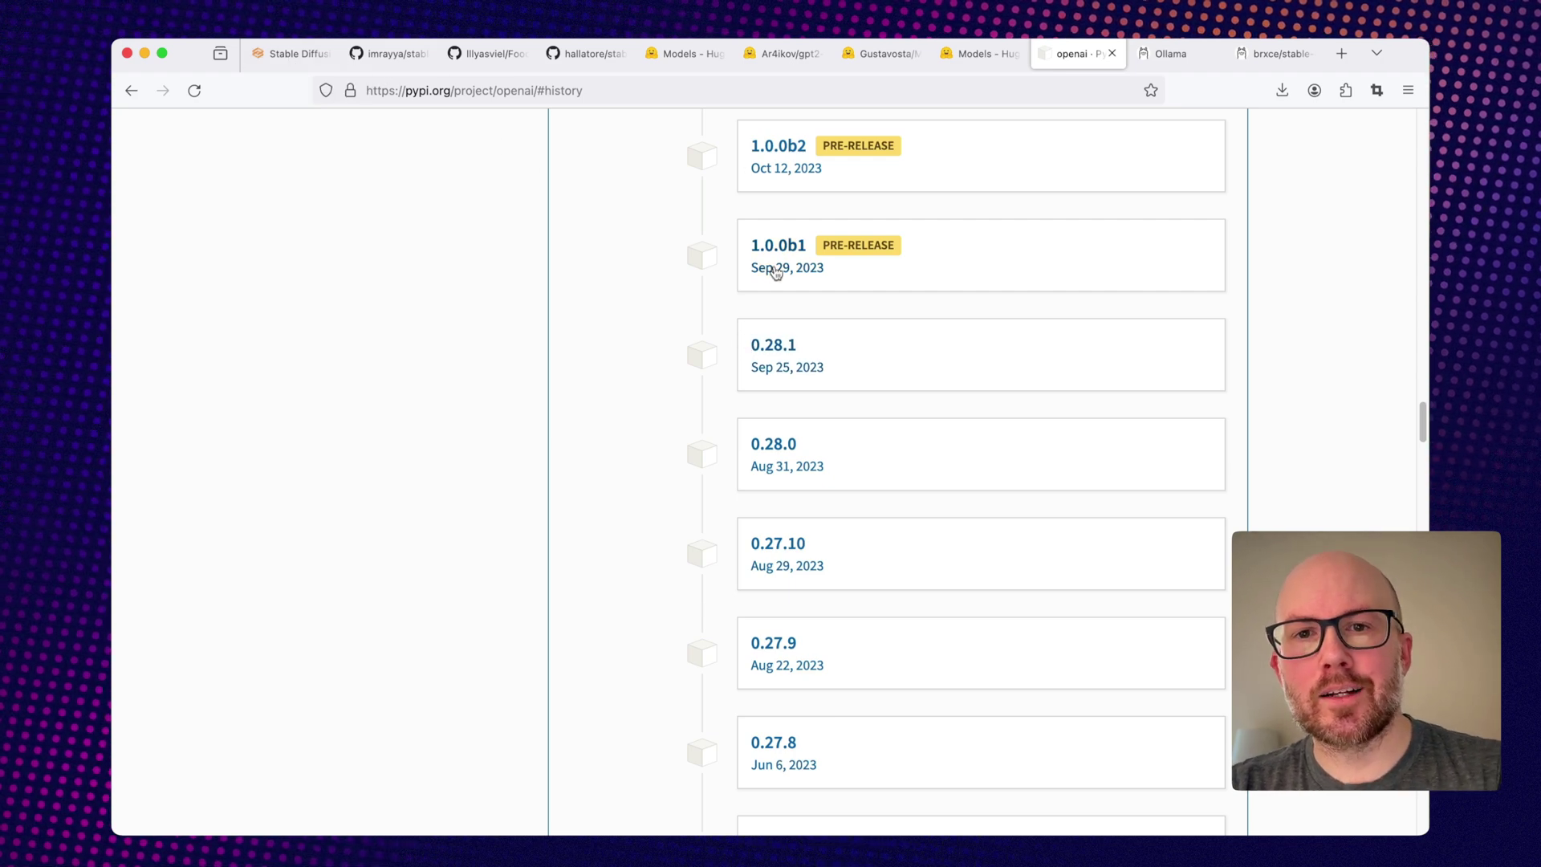
Glance at the prompt generator's folder, view latest openai 1.16.2, and return to txt2img.
key("super+Tab")
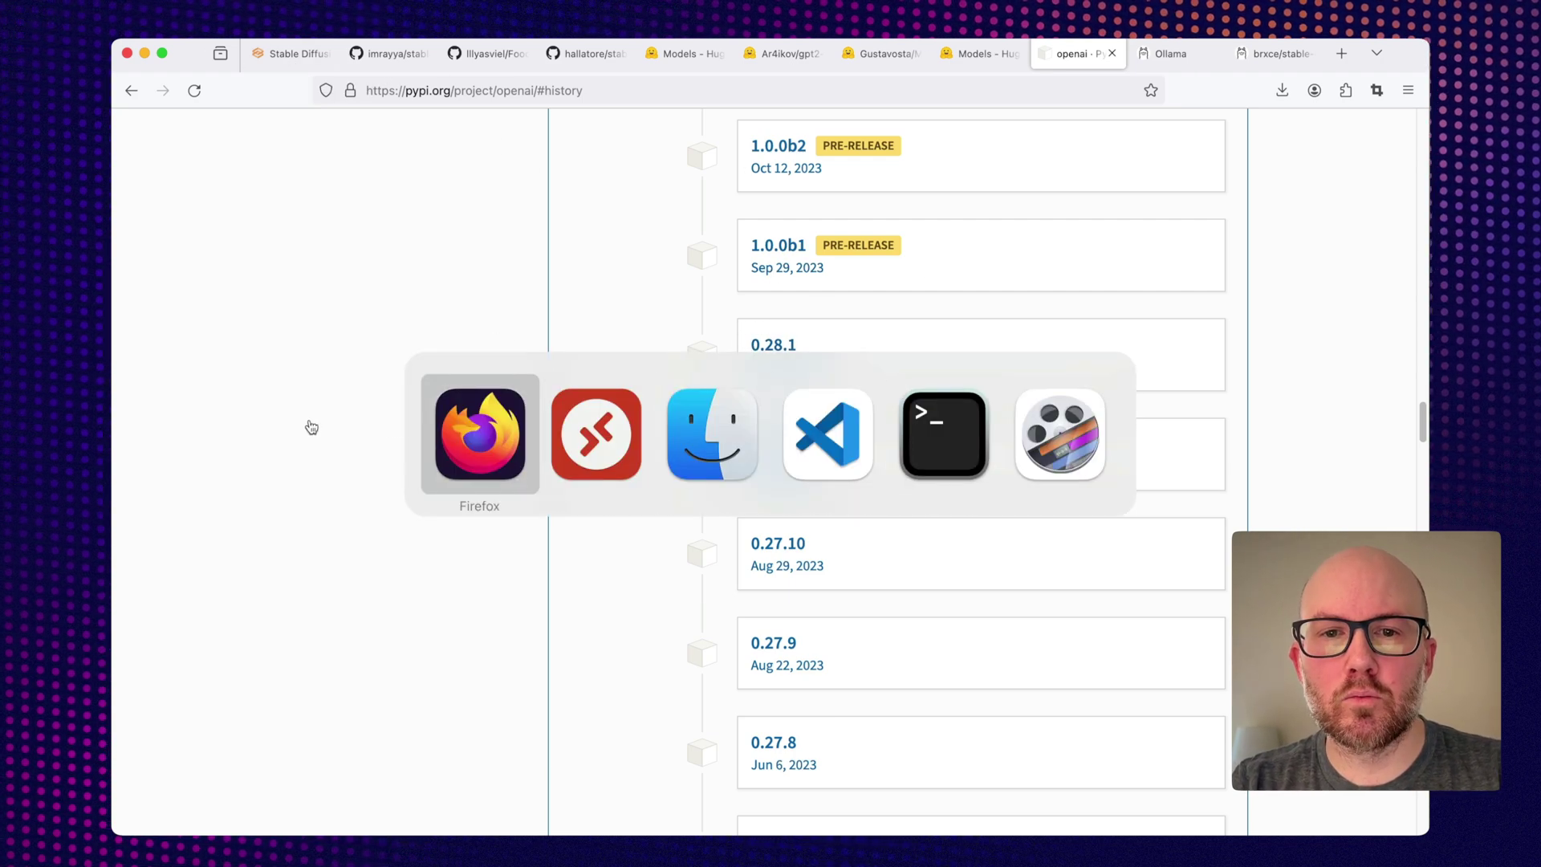
left_click(712, 433)
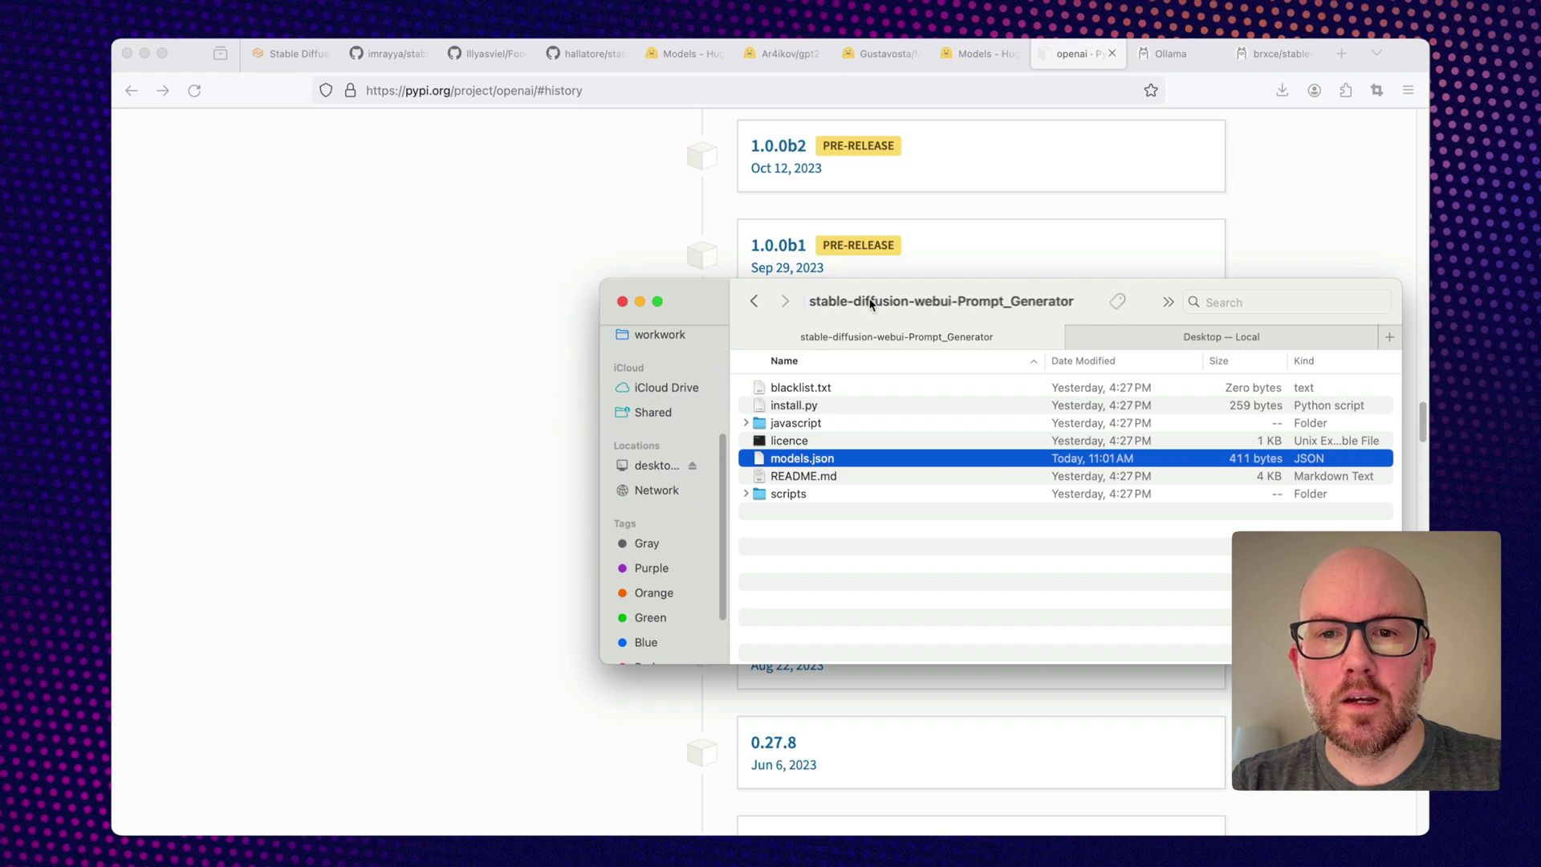
left_click(394, 370)
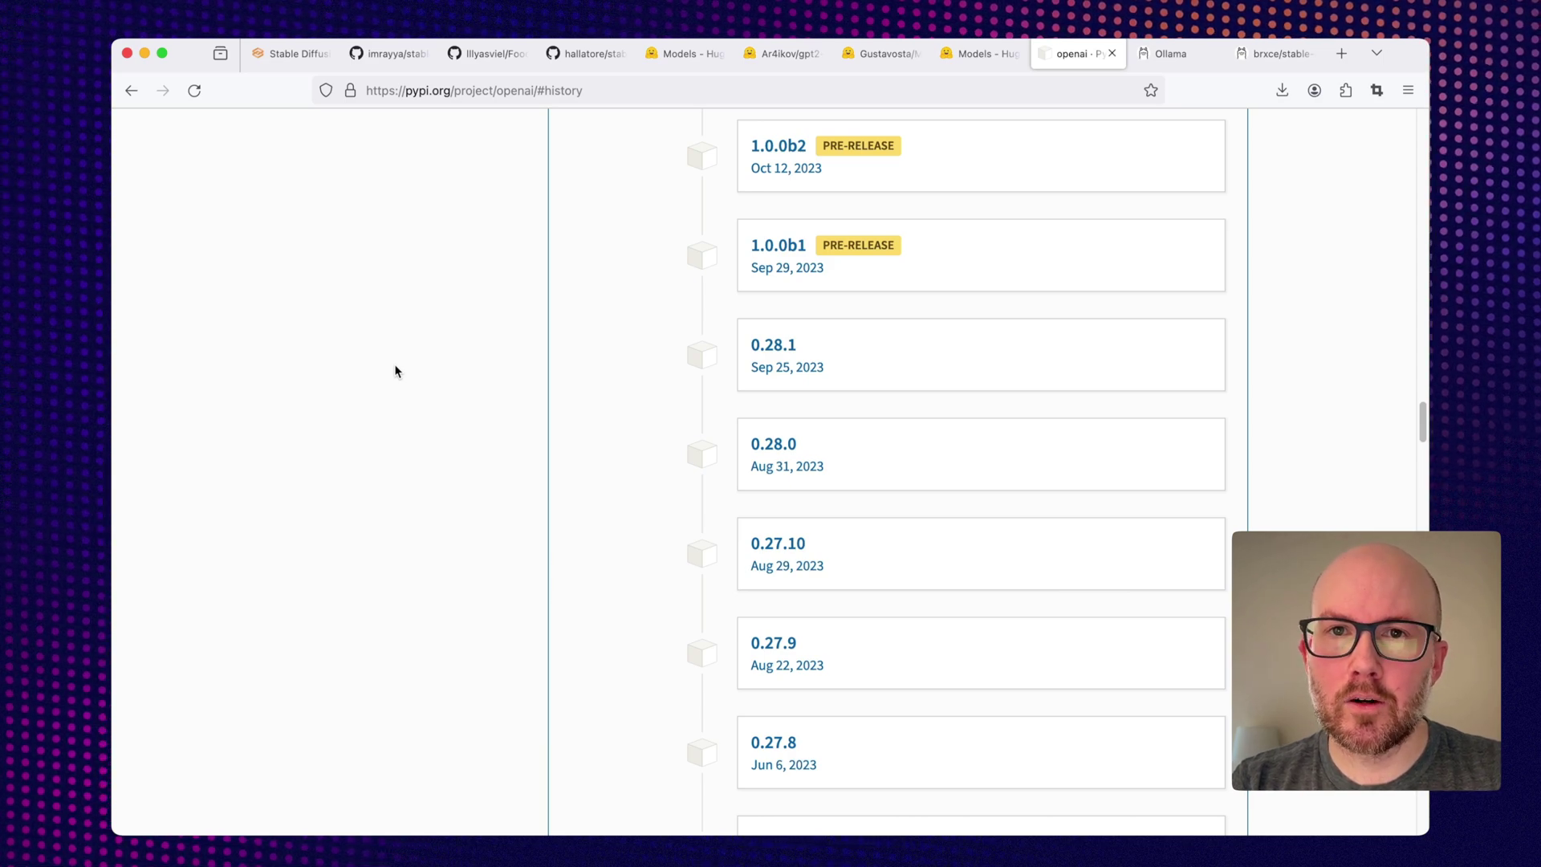
scroll(436, 410, "up", 20)
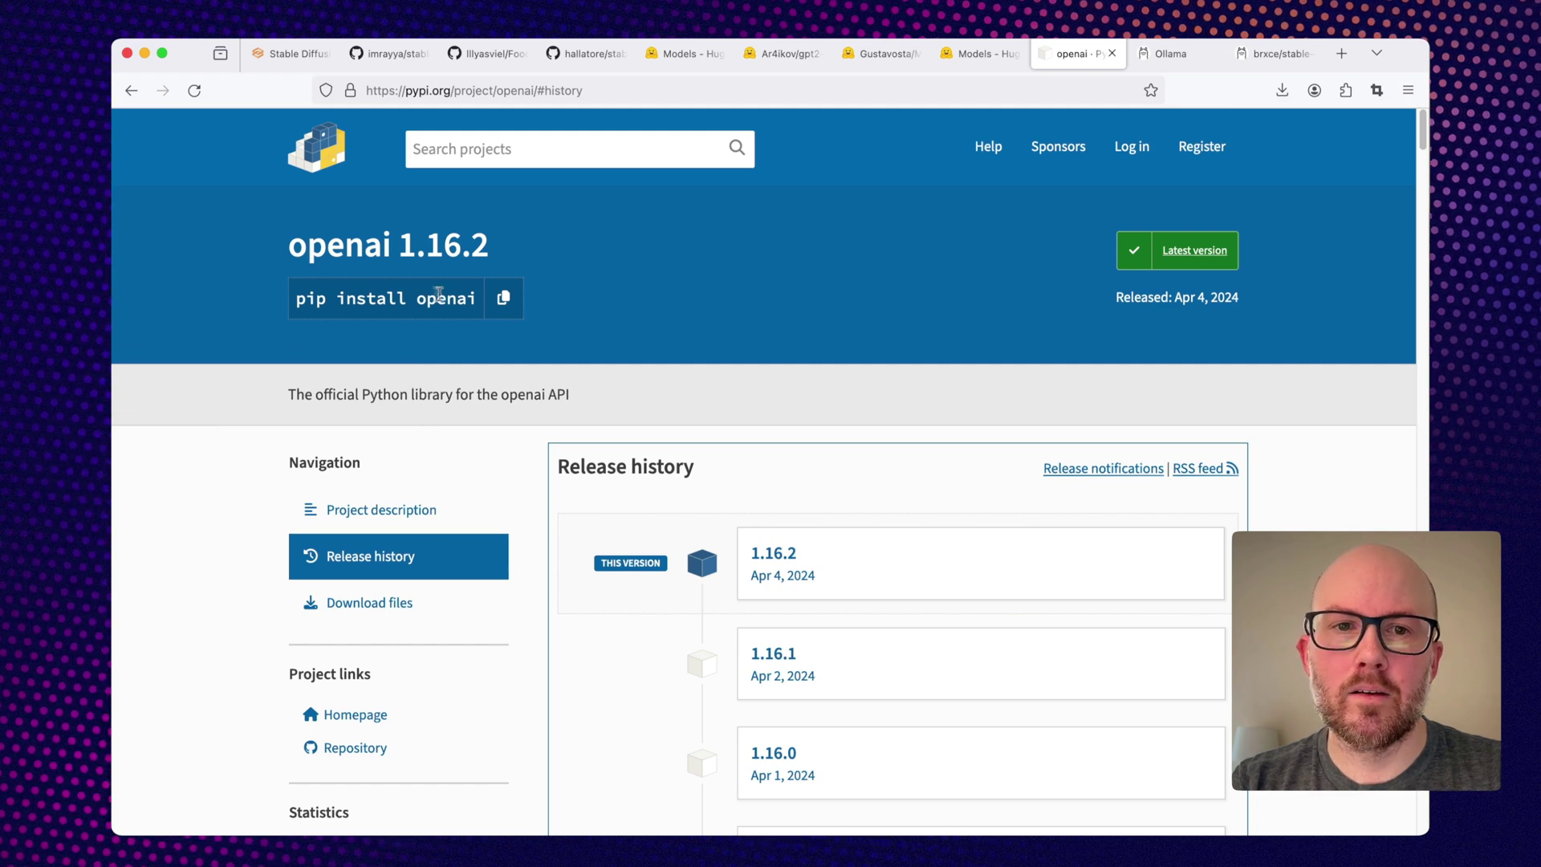
left_click(271, 57)
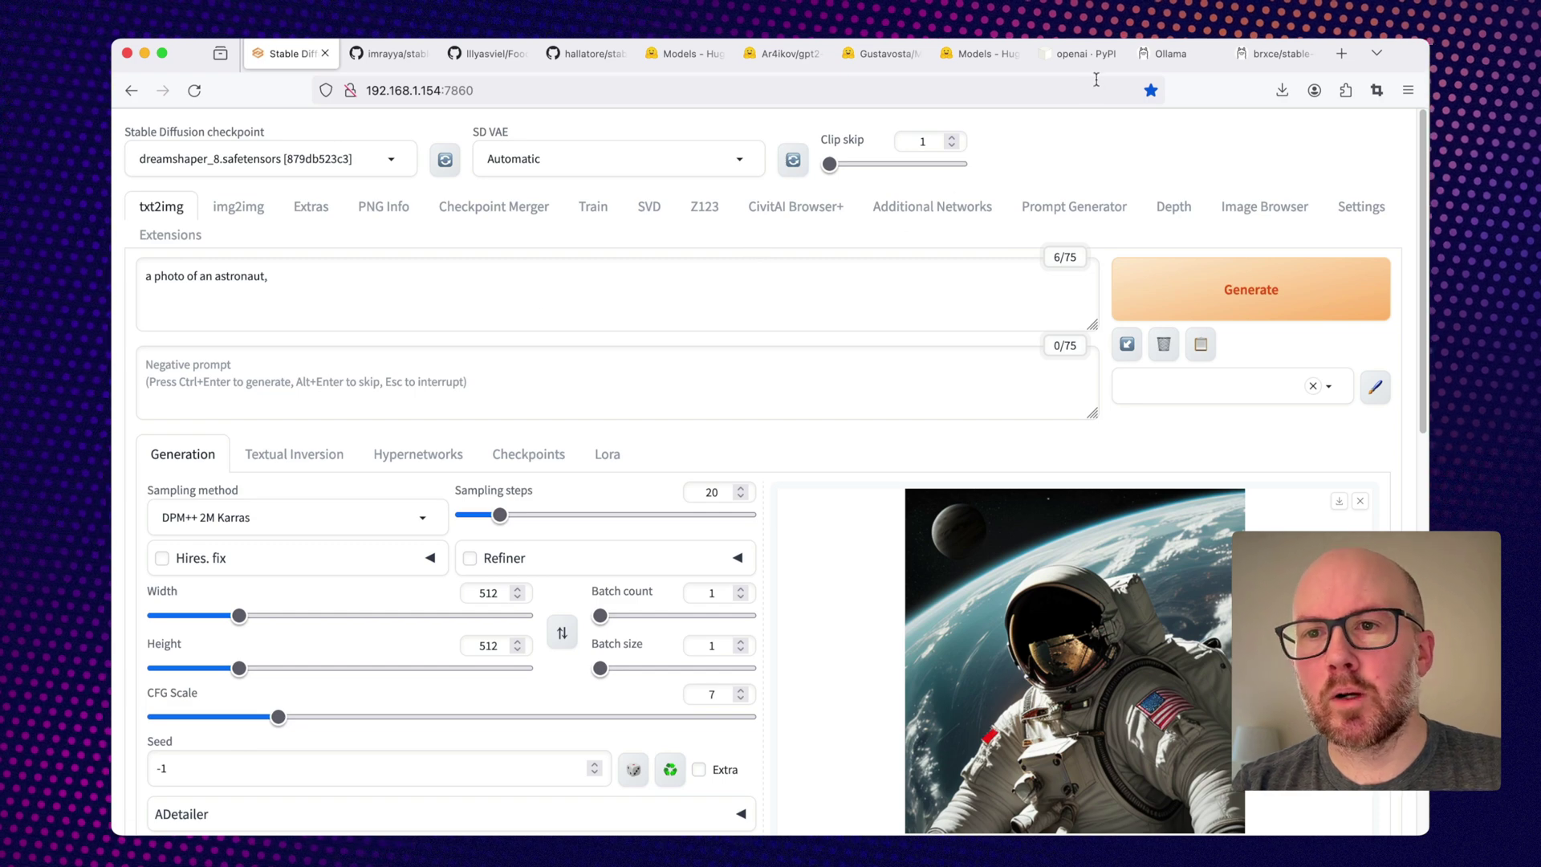
Browse the Ollama models library from the Ollama homepage.
left_click(1165, 53)
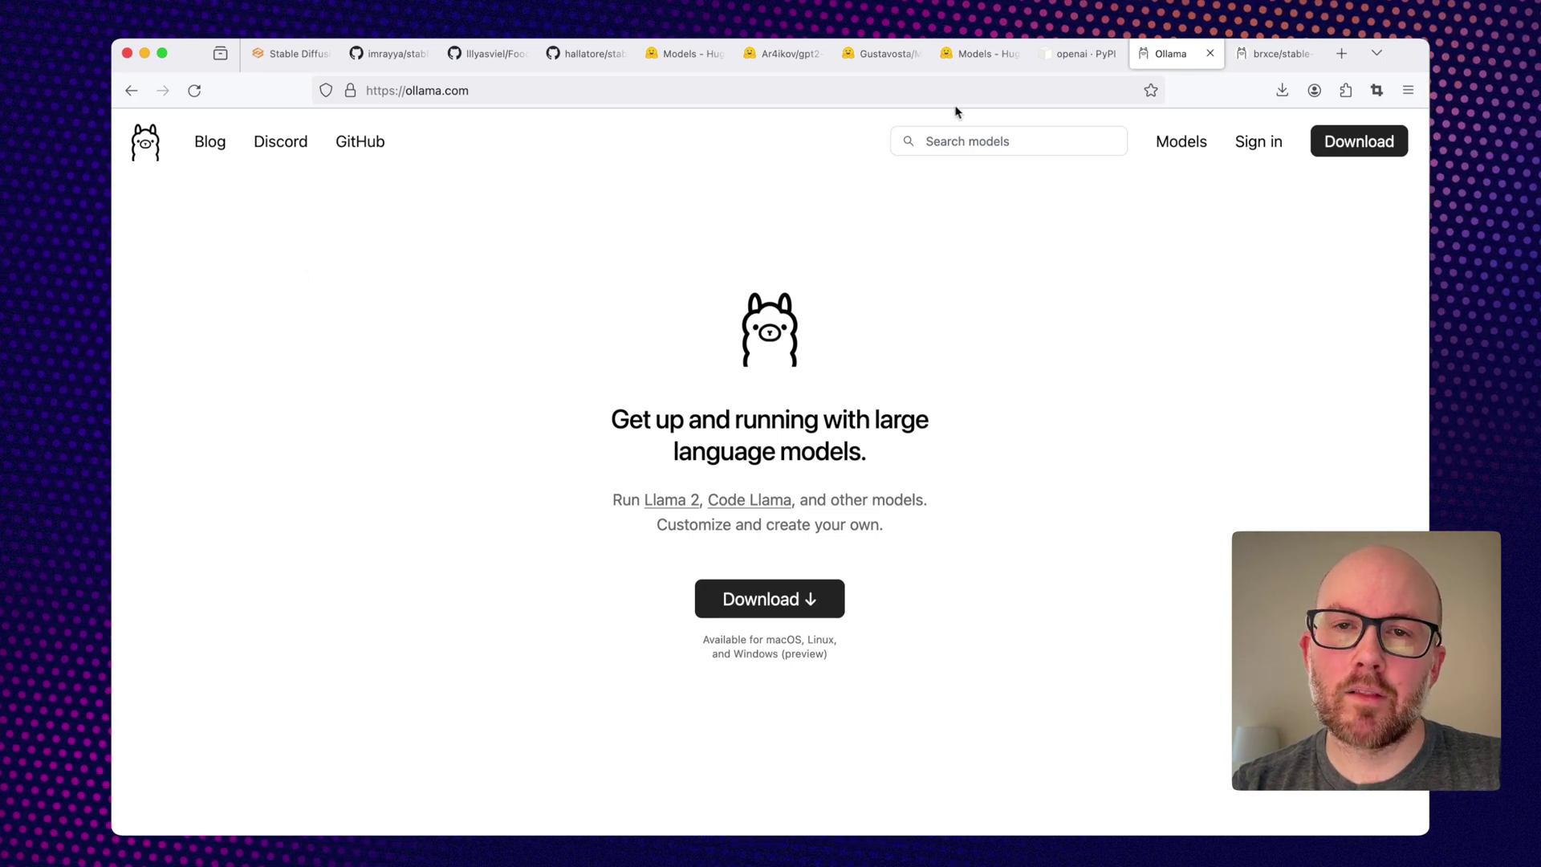
left_click(1181, 145)
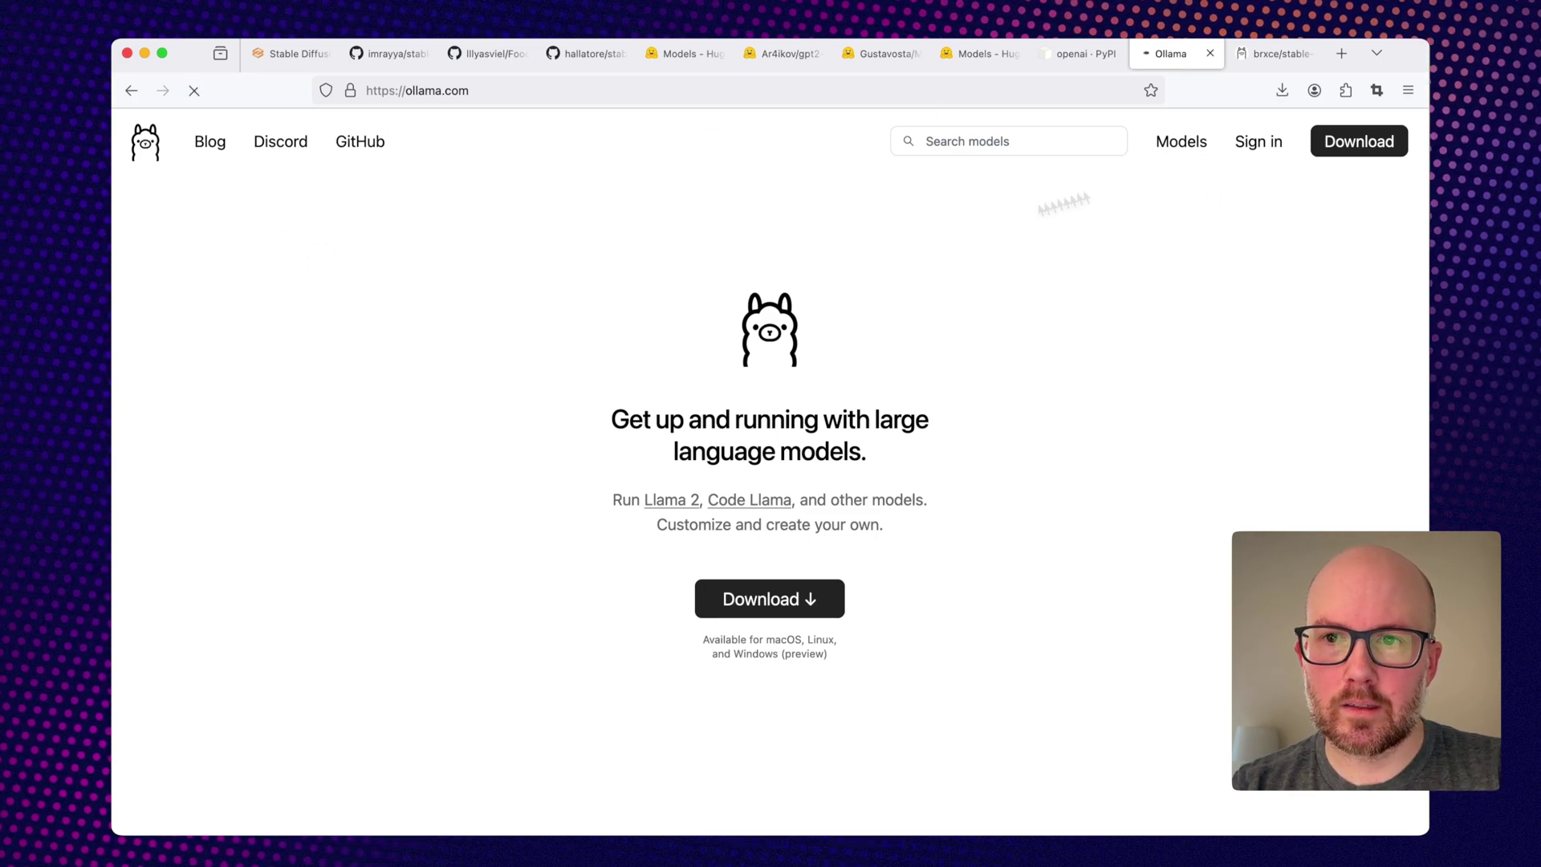
scroll(806, 329, "down", 6)
scroll(826, 329, "down", 4)
scroll(831, 333, "down", 4)
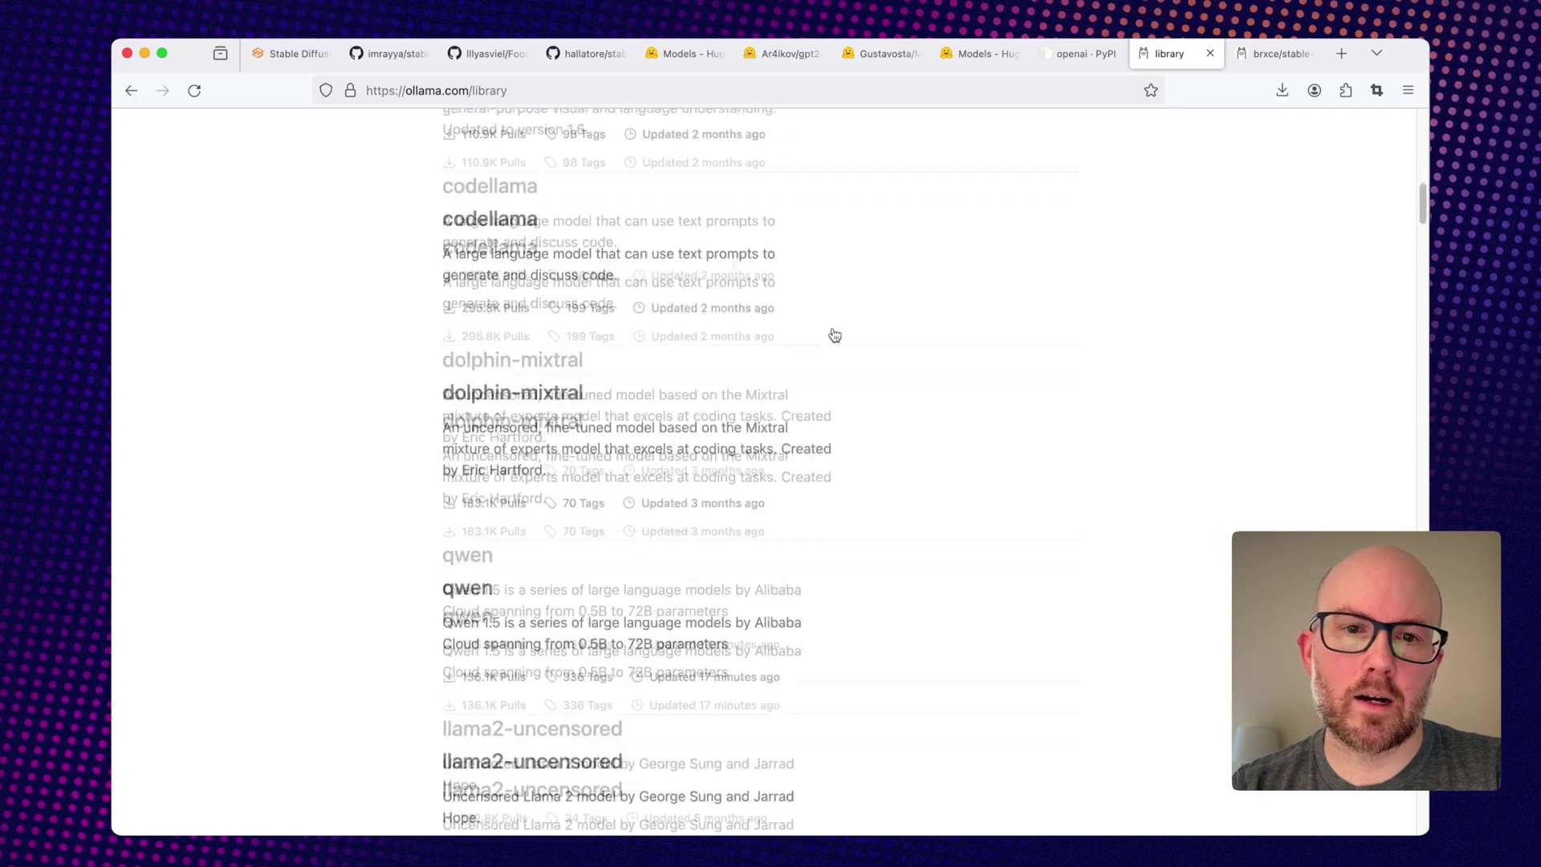
scroll(832, 334, "down", 3)
scroll(831, 333, "up", 2)
scroll(831, 333, "up", 10)
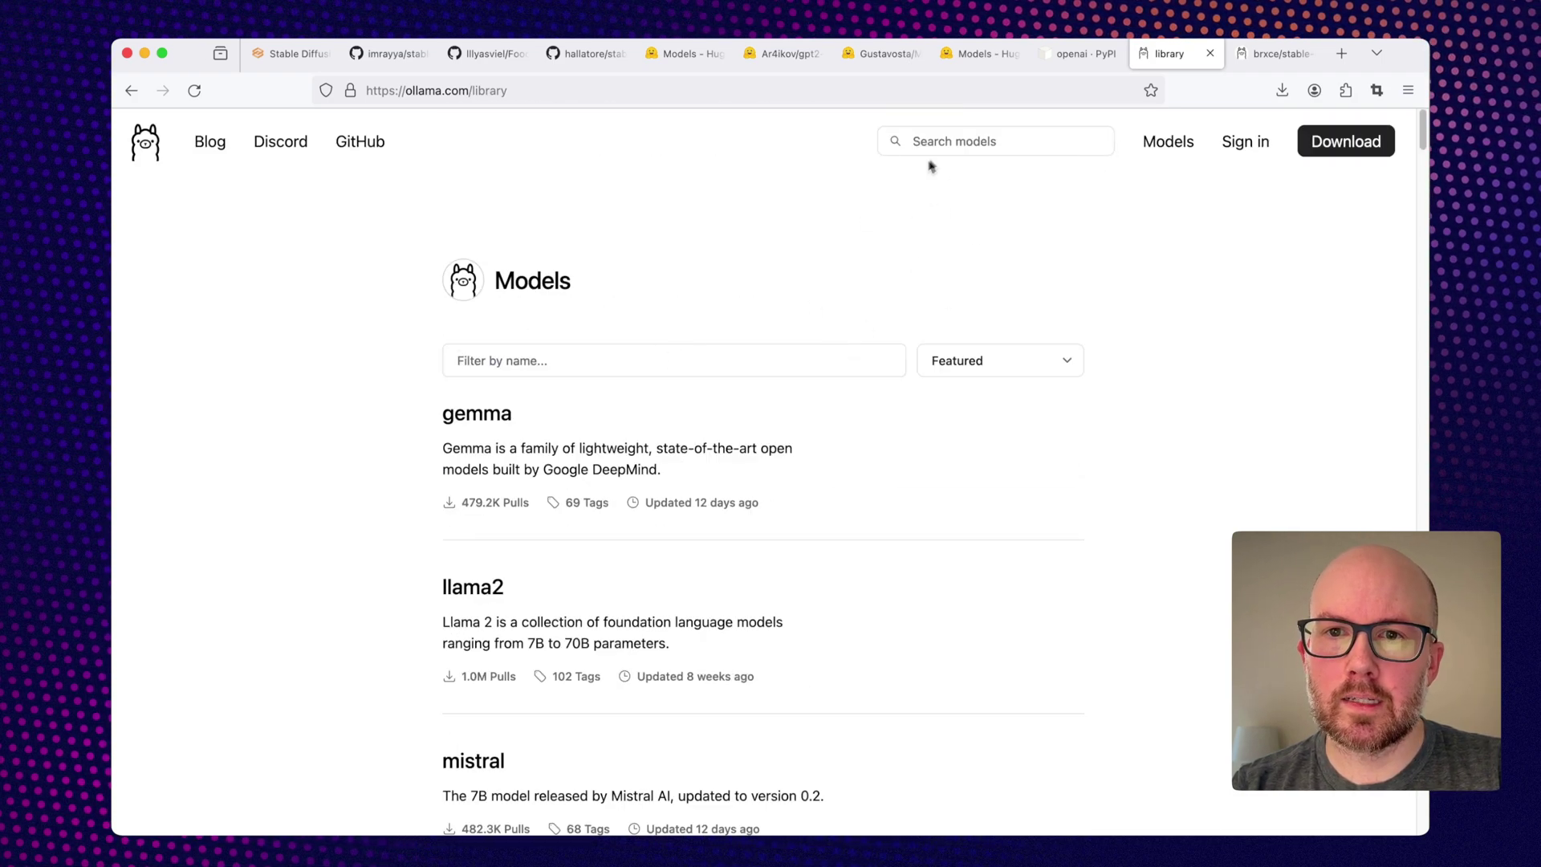
left_click(946, 144)
Read the brxce/stable-diffusion-prompt-generator Readme and its astronaut-on-a-horse example.
left_click(1276, 53)
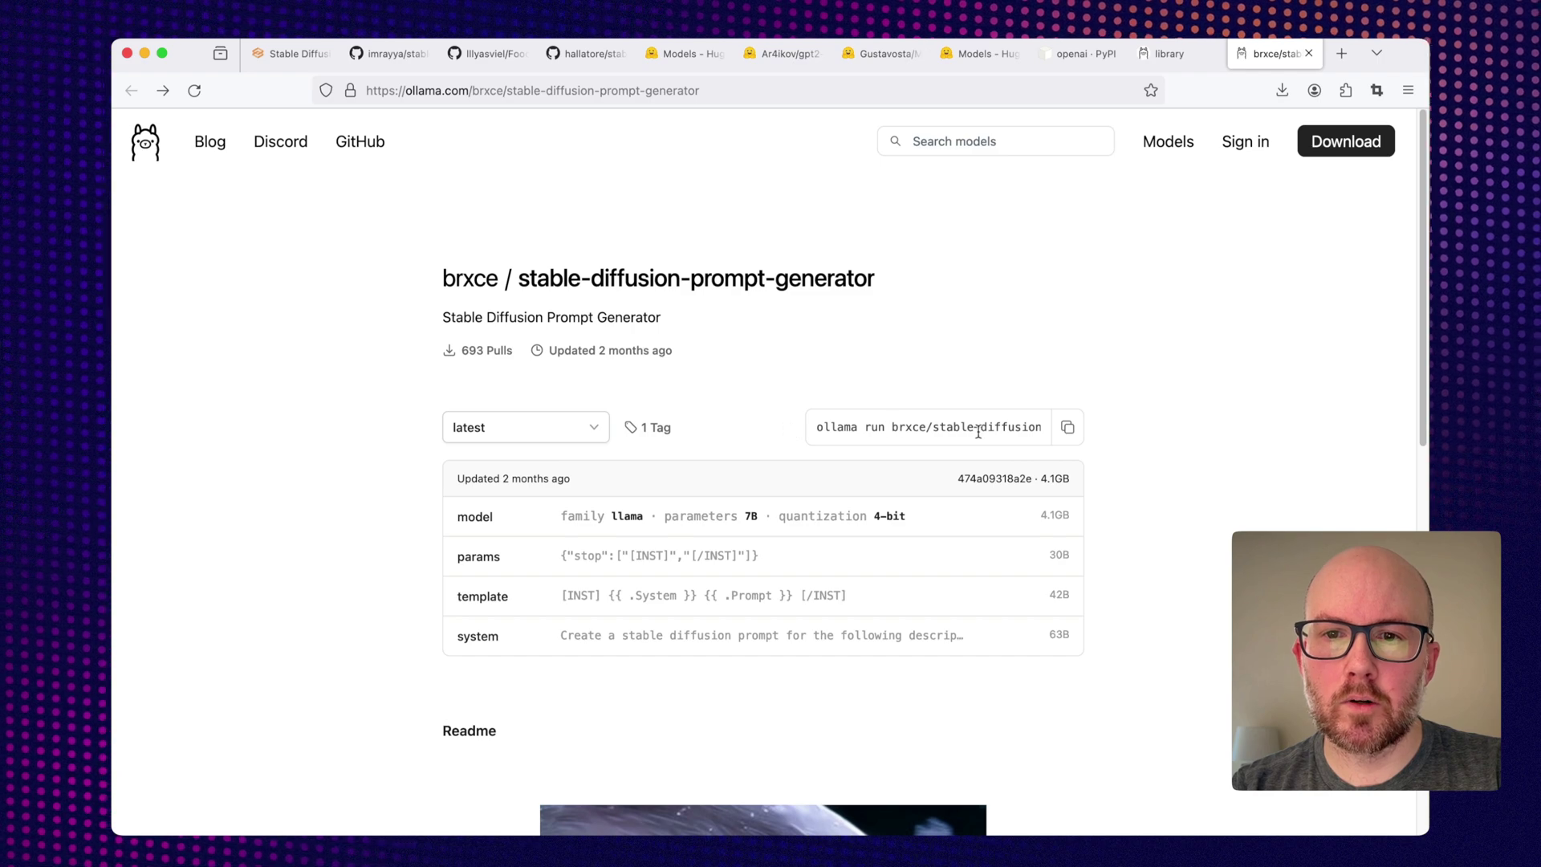
scroll(827, 426, "down", 3)
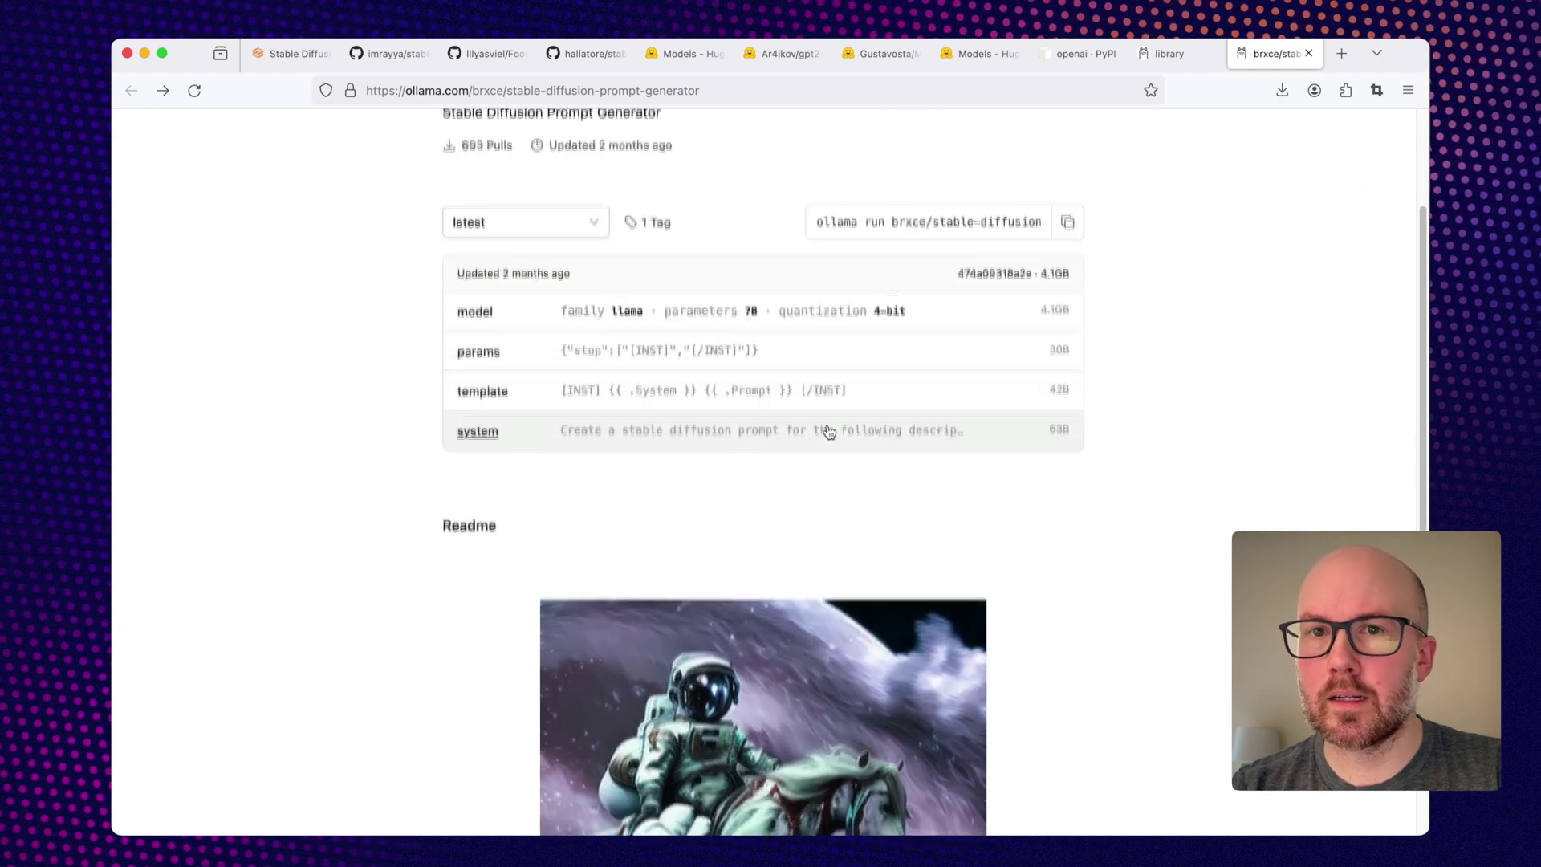
scroll(826, 426, "down", 4)
scroll(829, 431, "down", 5)
scroll(828, 431, "down", 1)
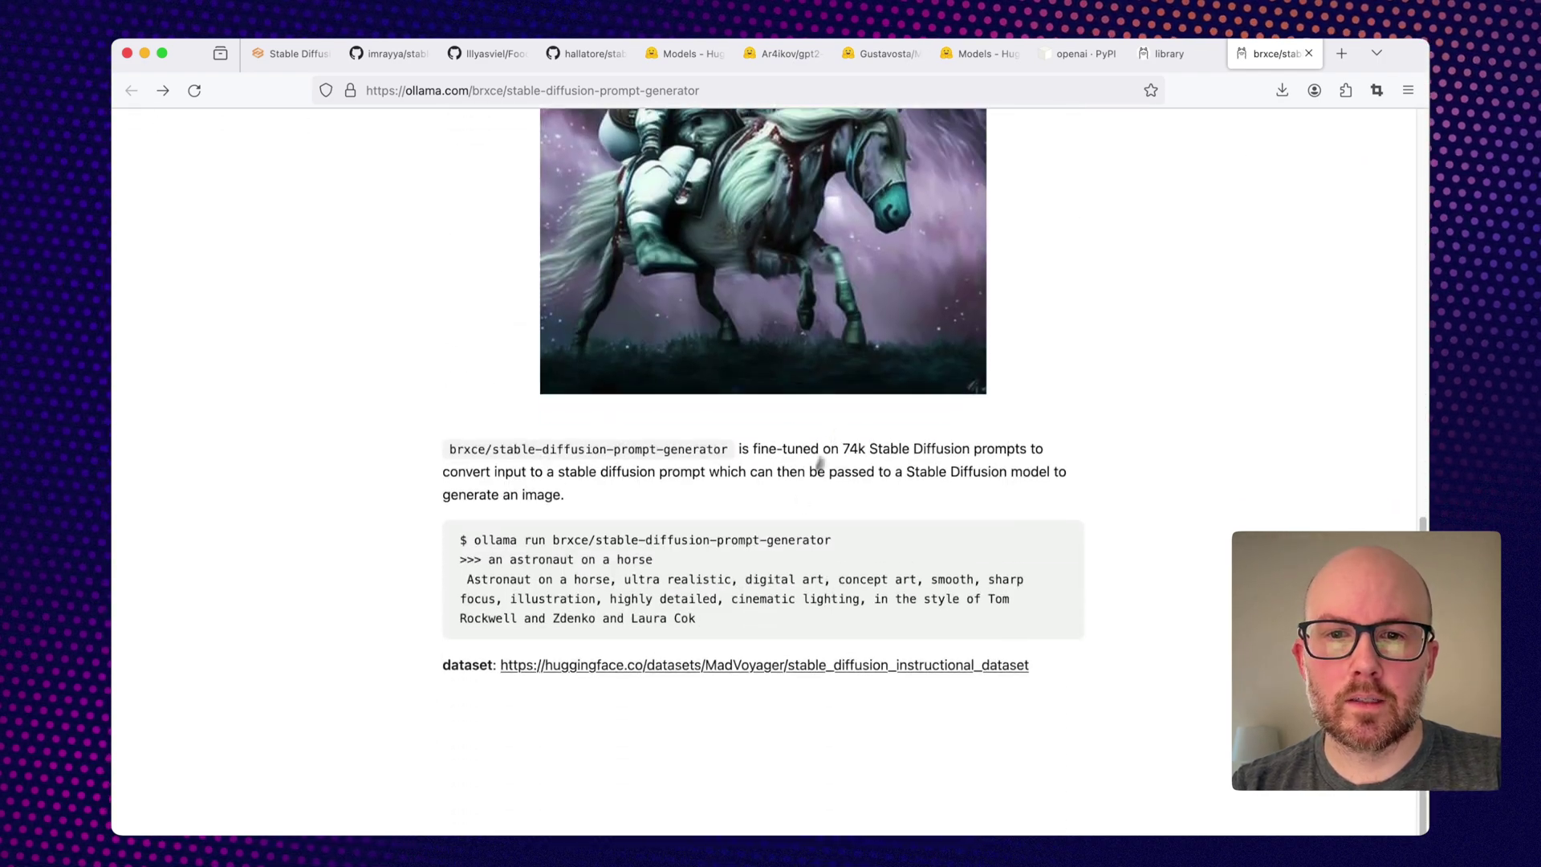
key("super+Tab")
key("super+Tab")
key("super+Tab")
key("super+Tab")
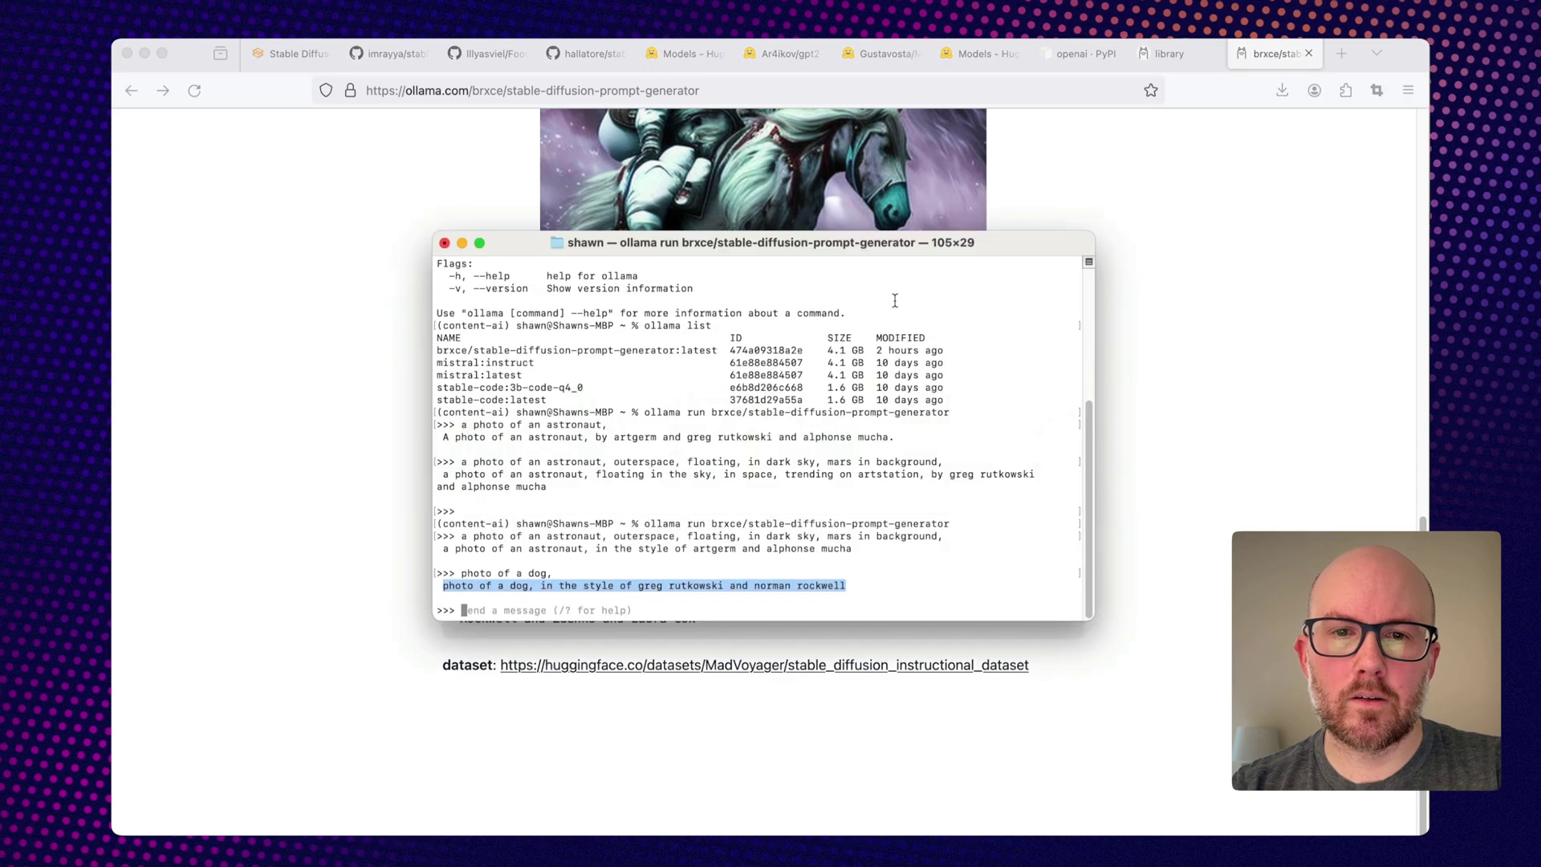
Exit the old session, list installed models, and run the stable-diffusion-prompt-generator model.
key("ctrl+d")
key("super+k")
type("ollama")
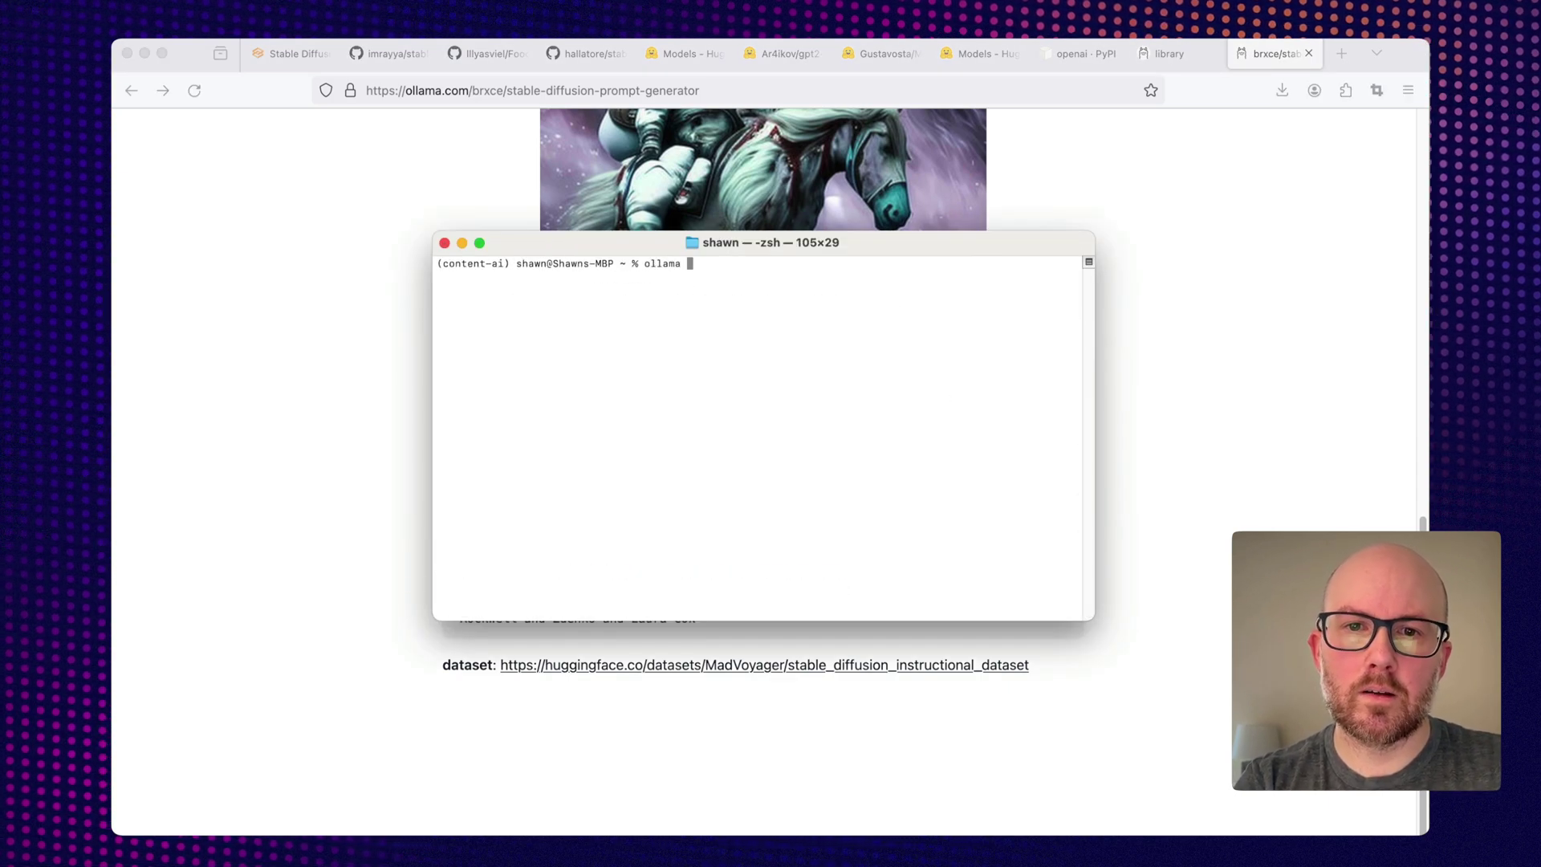
key("Return")
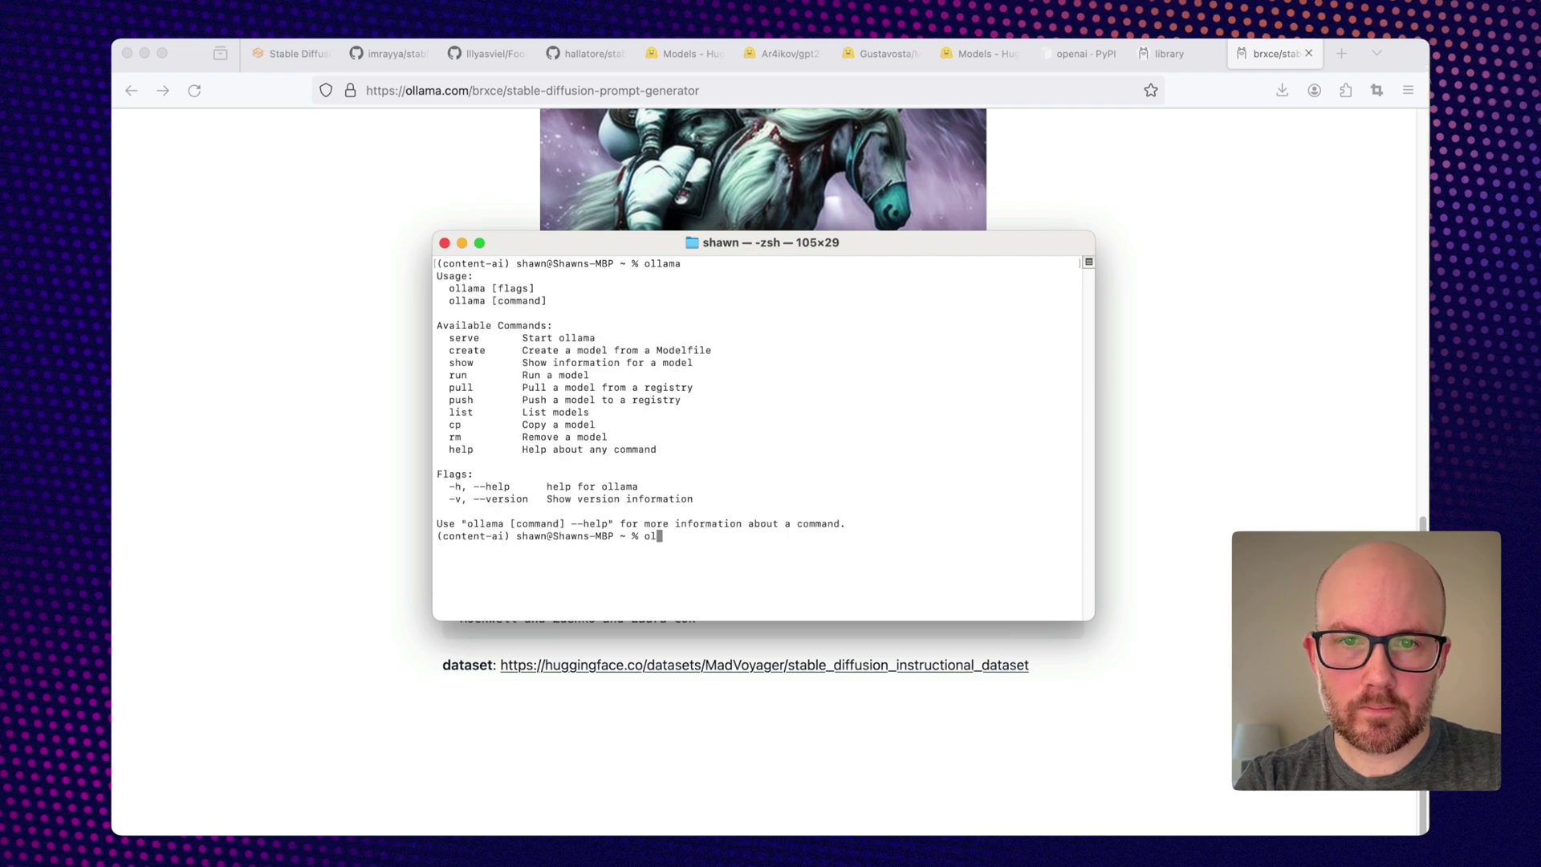
type("lama list")
key("Return")
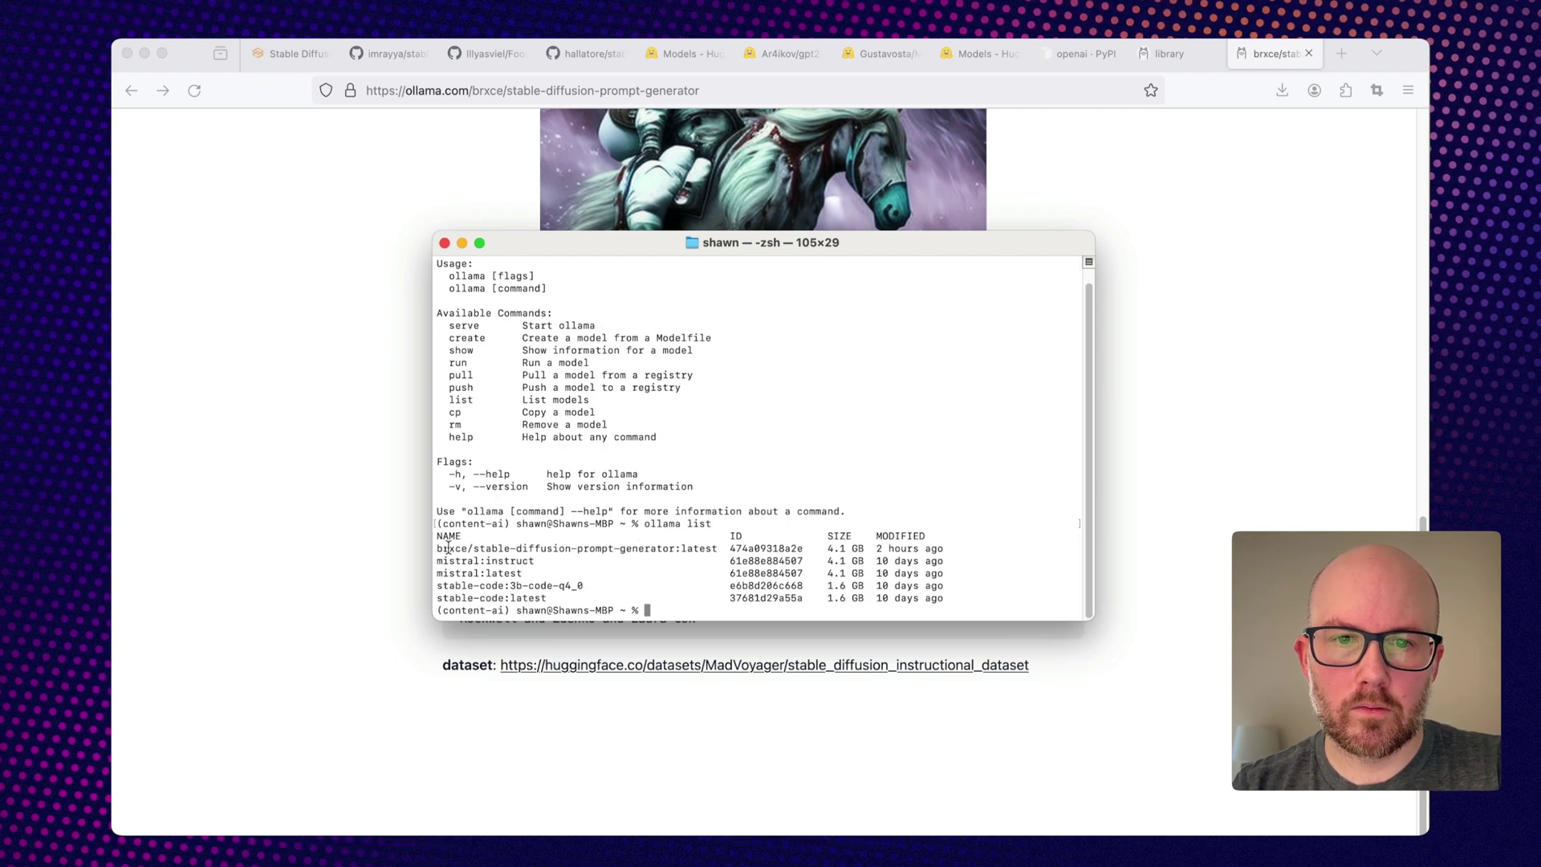
left_click_drag(448, 548, 617, 548)
type("ool")
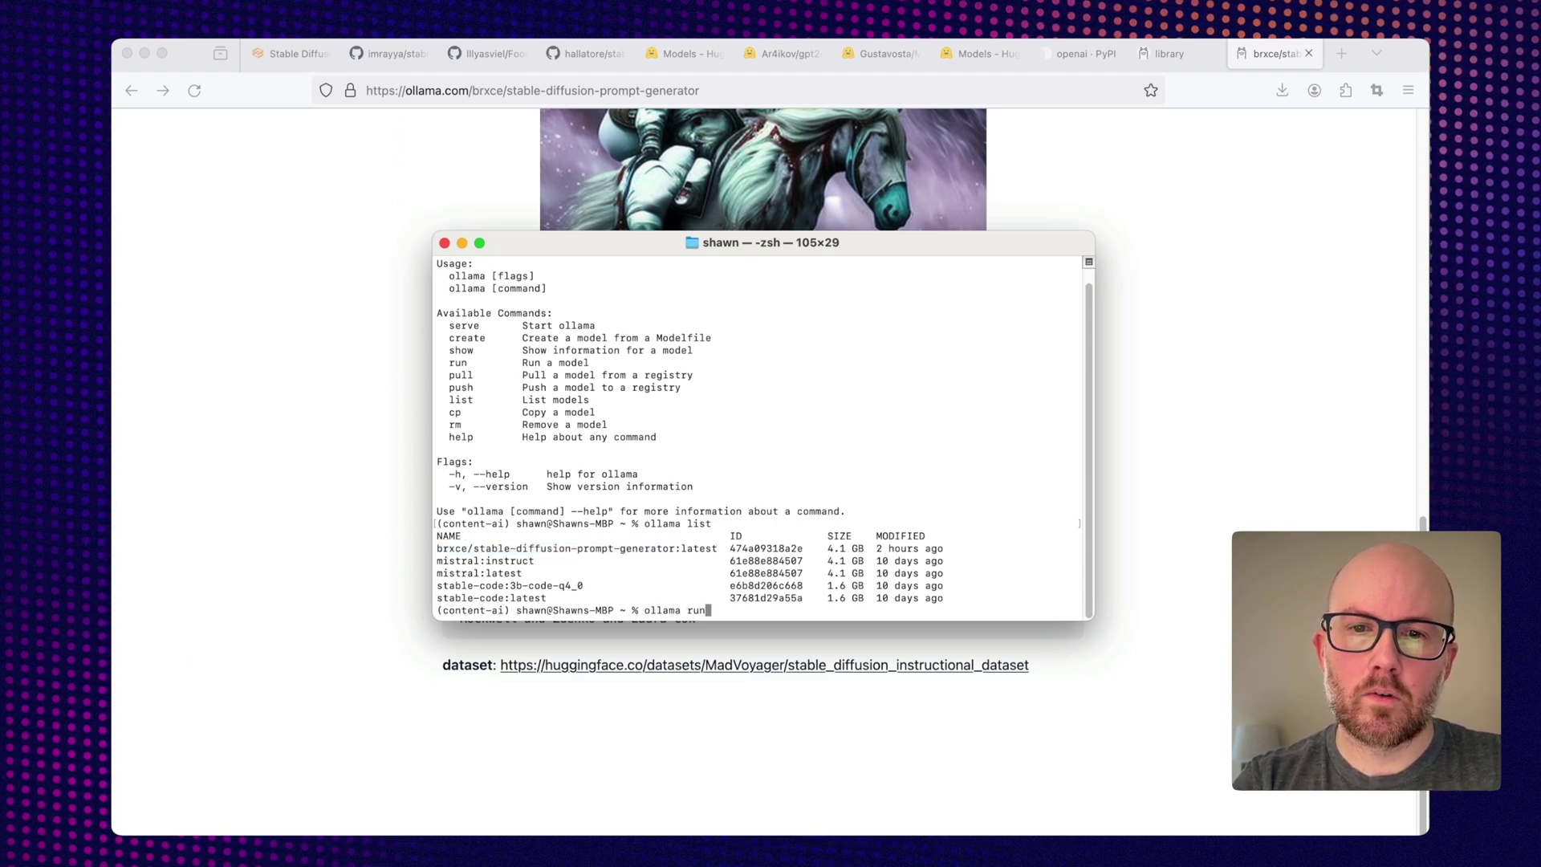
type("brxce/stable-diffusion-prompt-generator")
key("Return")
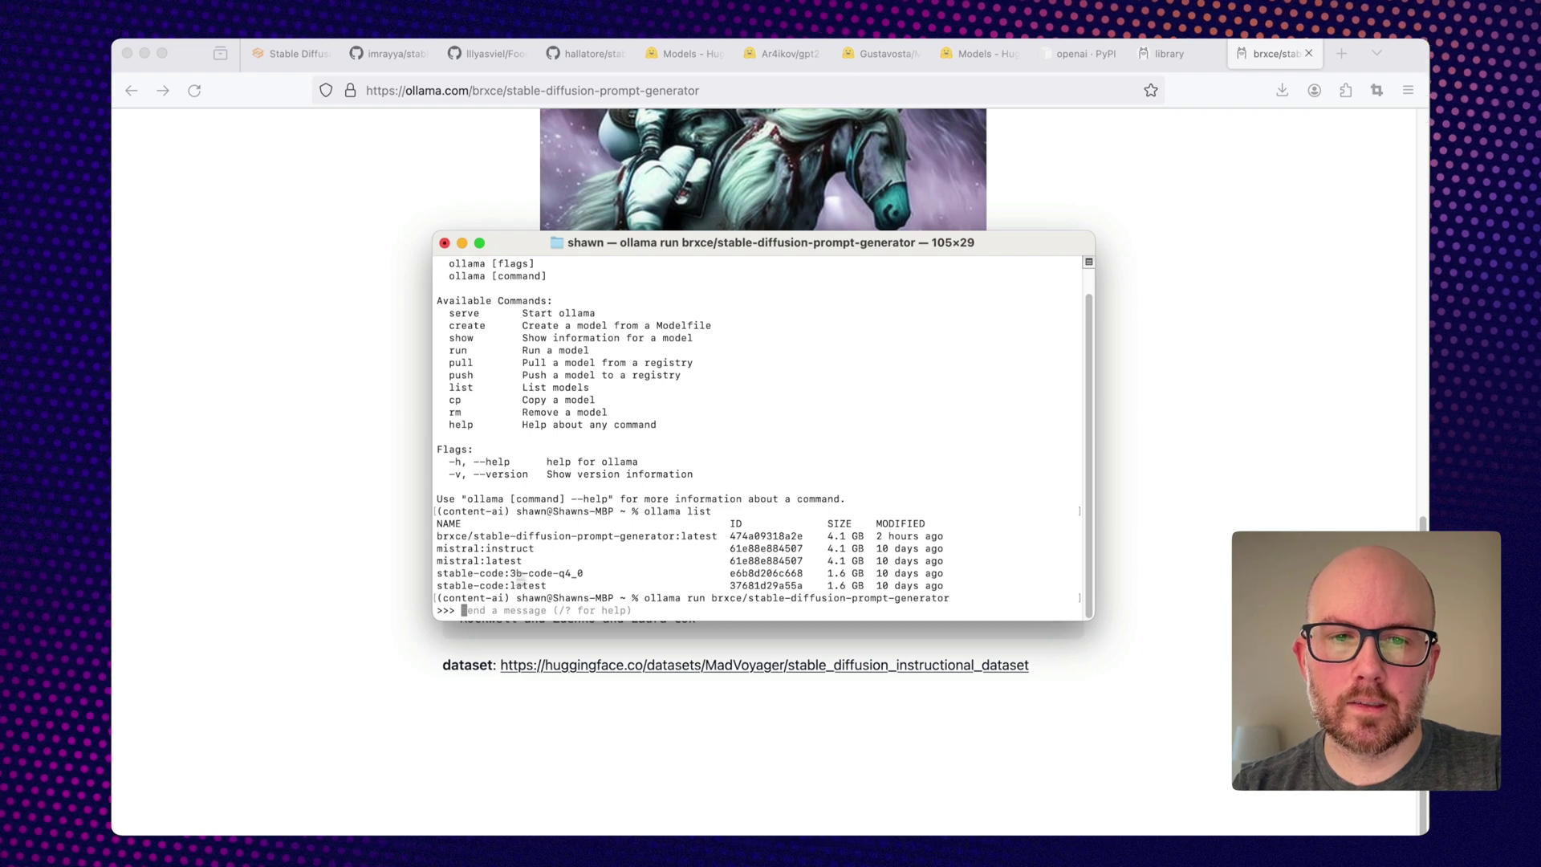
Send the model 'an astronaut on a horse' and select its expanded prompt.
left_click(316, 526)
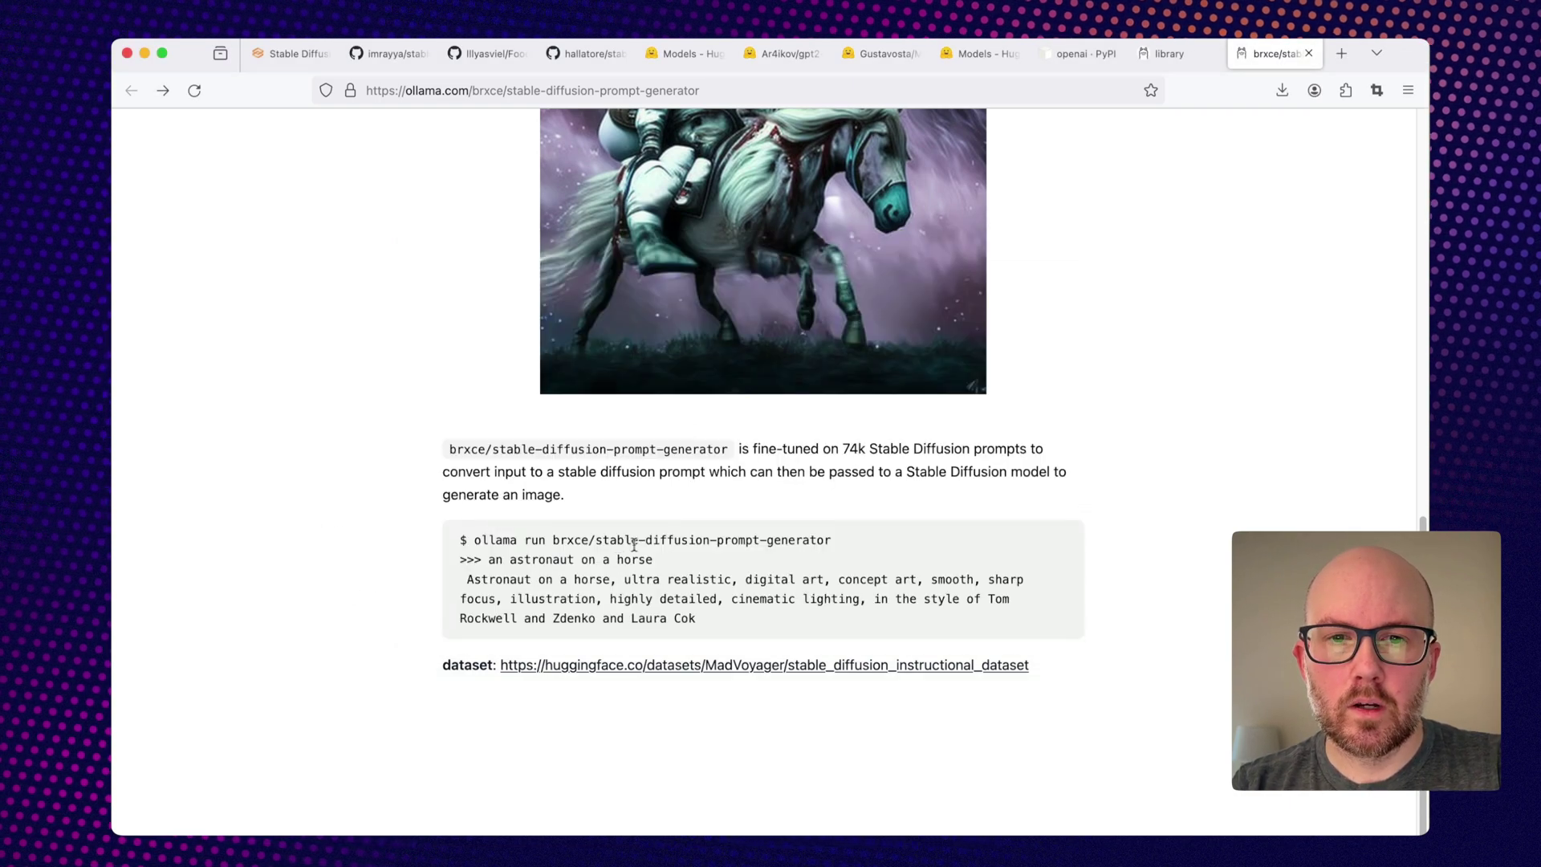
left_click_drag(487, 559, 652, 559)
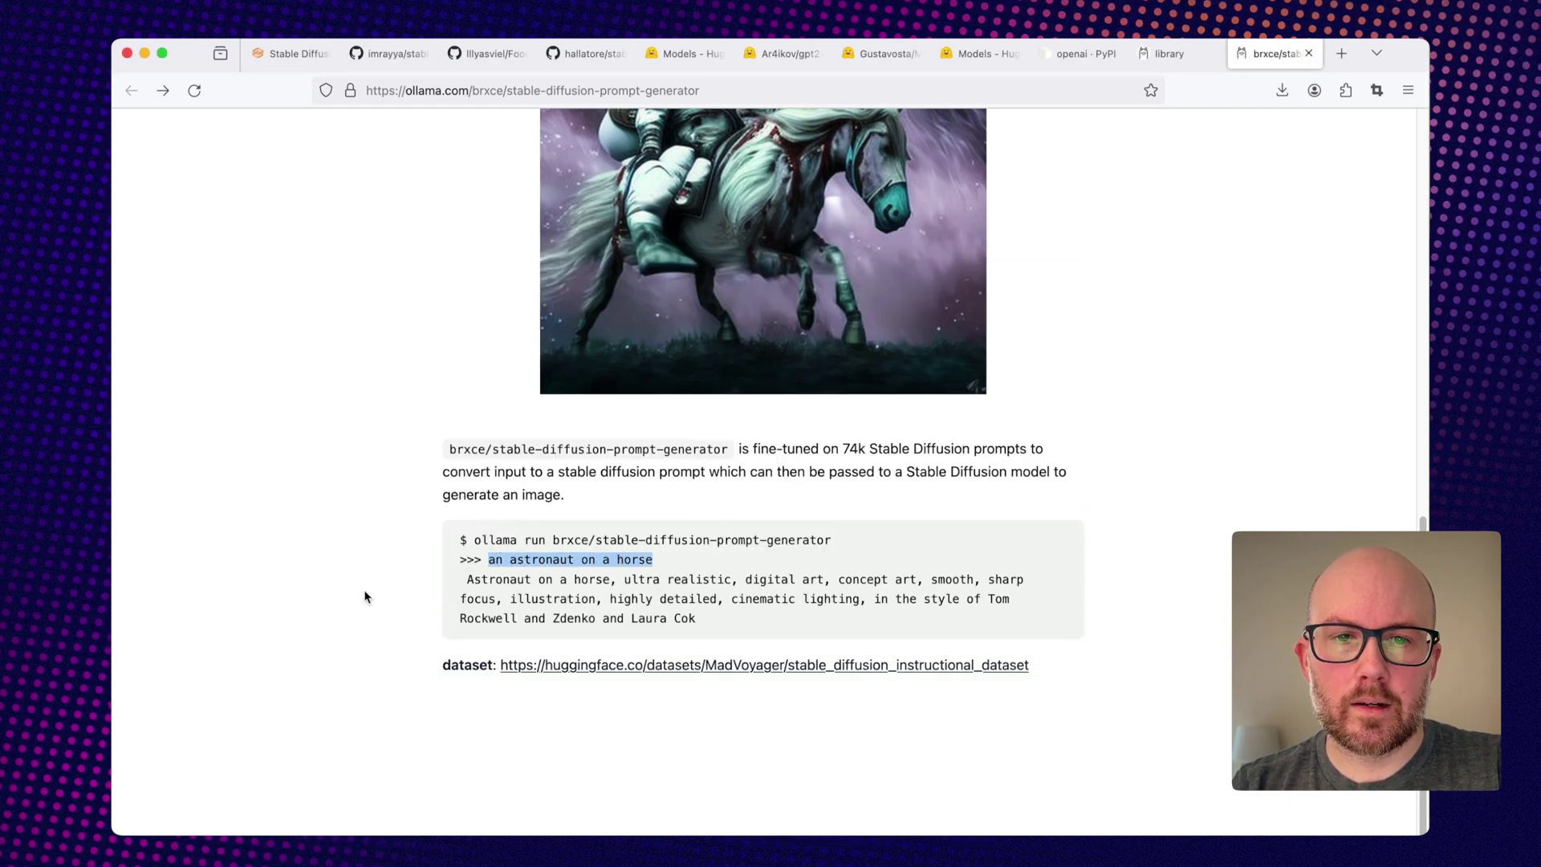
key("super+Tab")
key("Return")
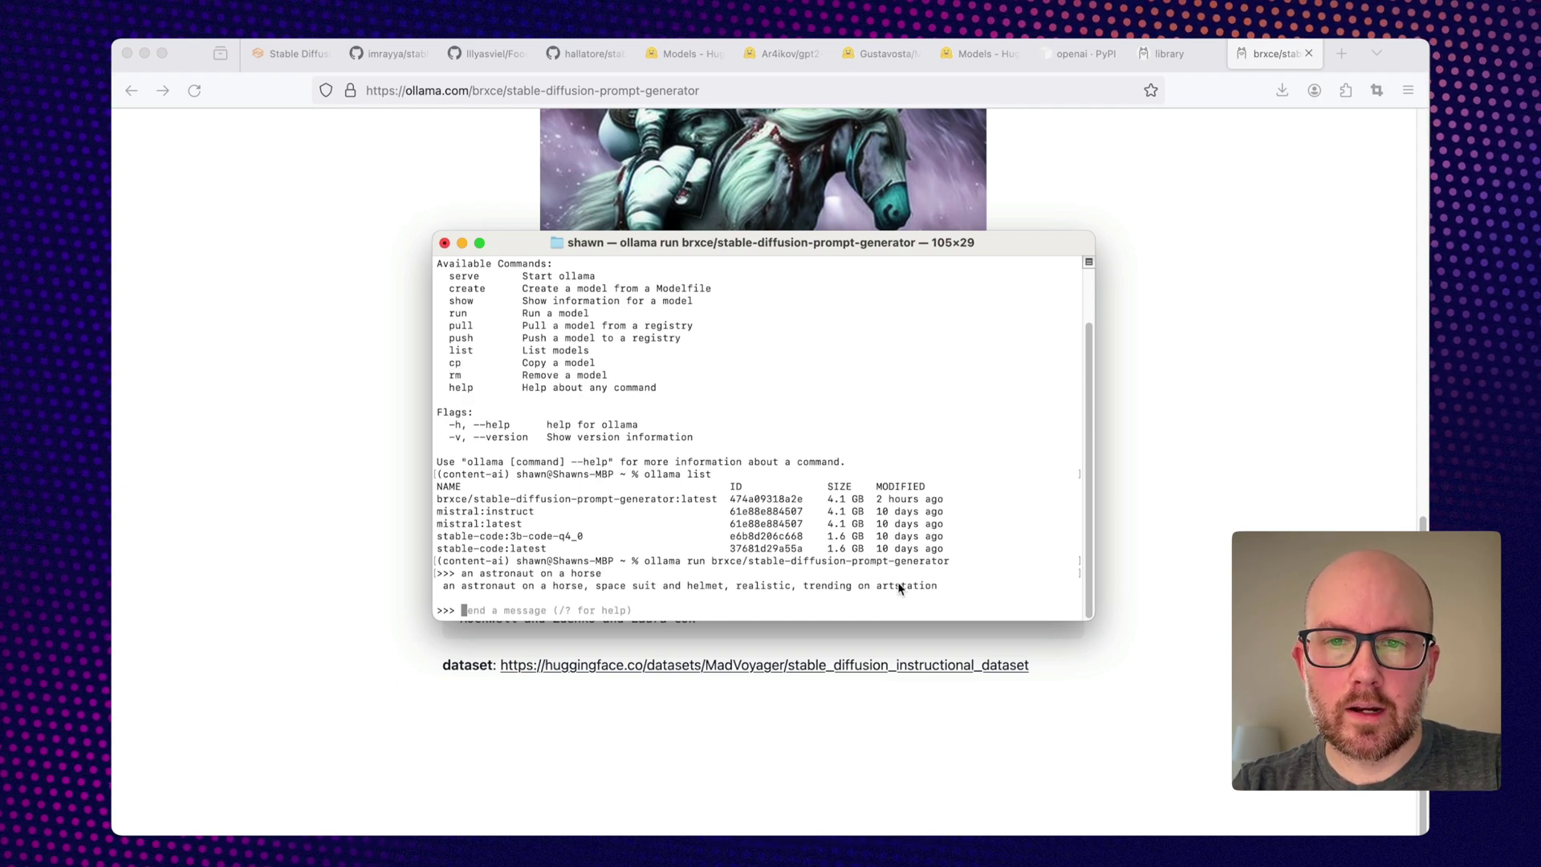
left_click_drag(938, 586, 443, 589)
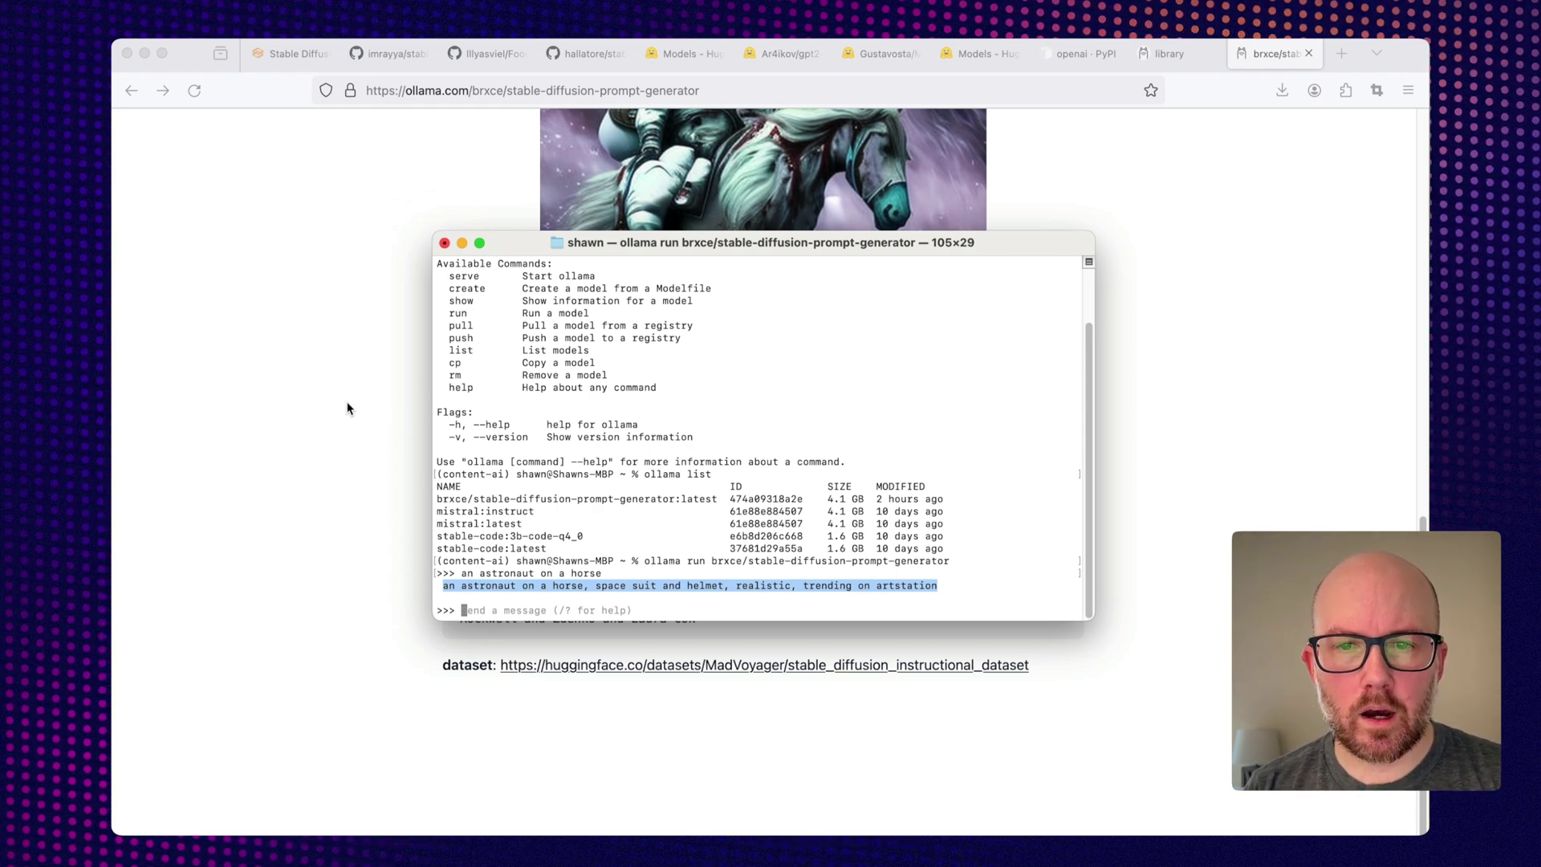
Return to the Stable Diffusion page and reload txt2img to clear it.
left_click(318, 85)
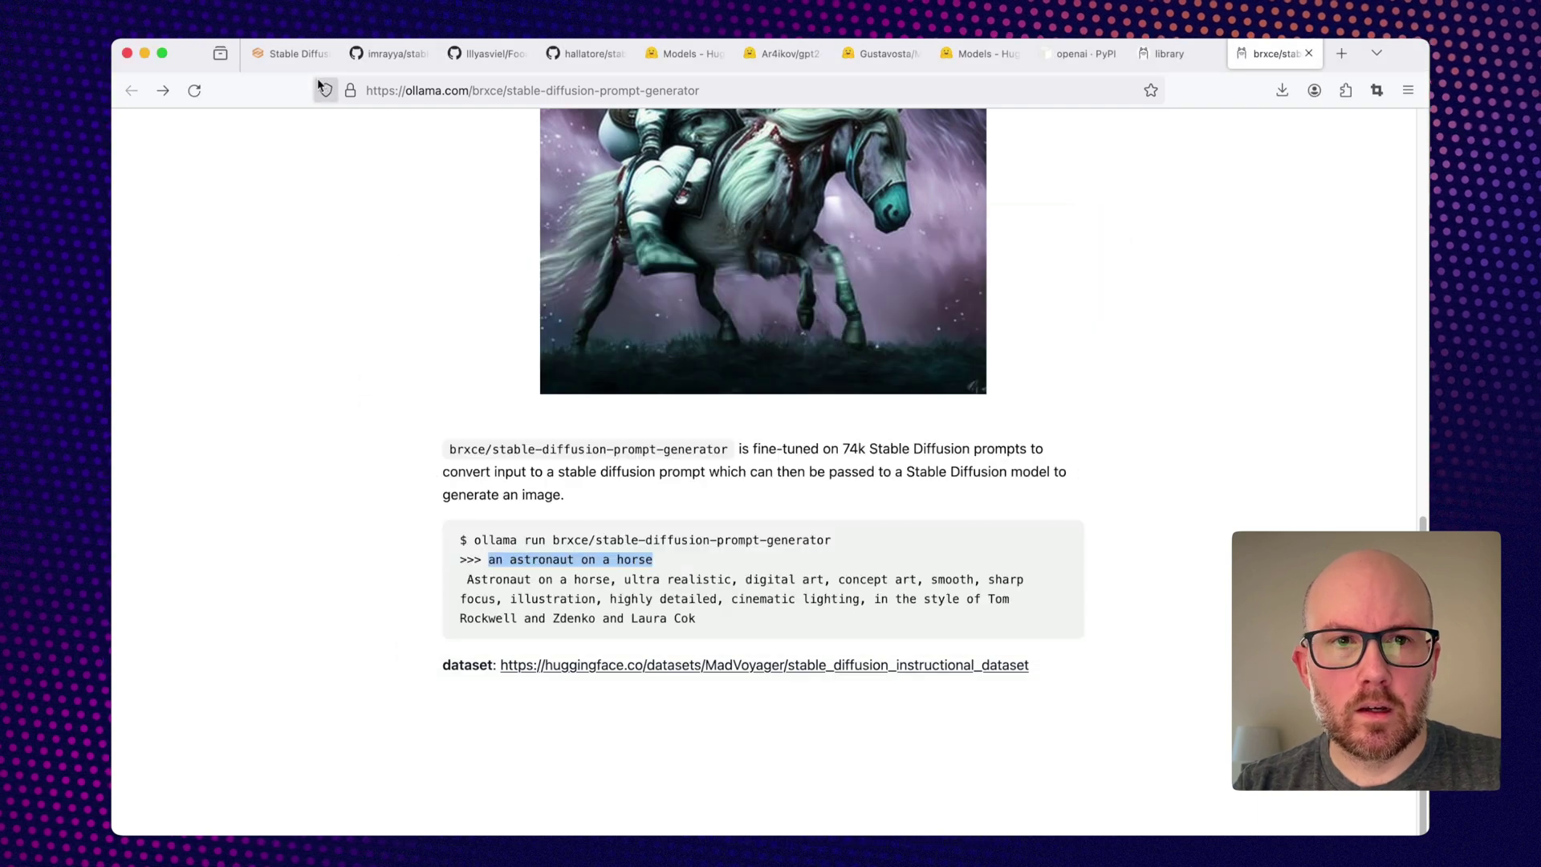
left_click(293, 53)
left_click(458, 313)
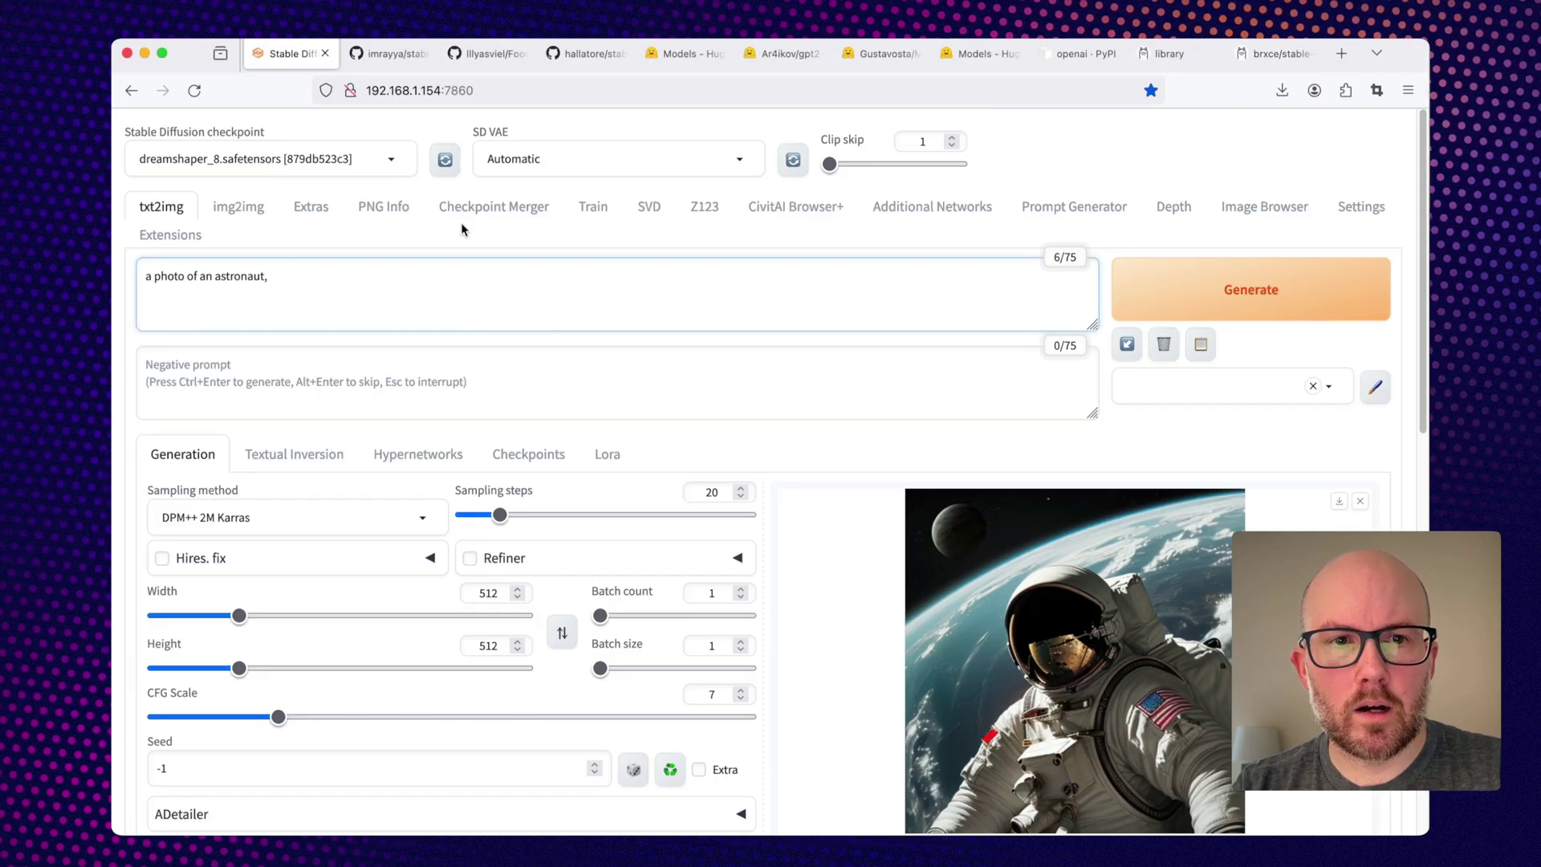
key("super+r")
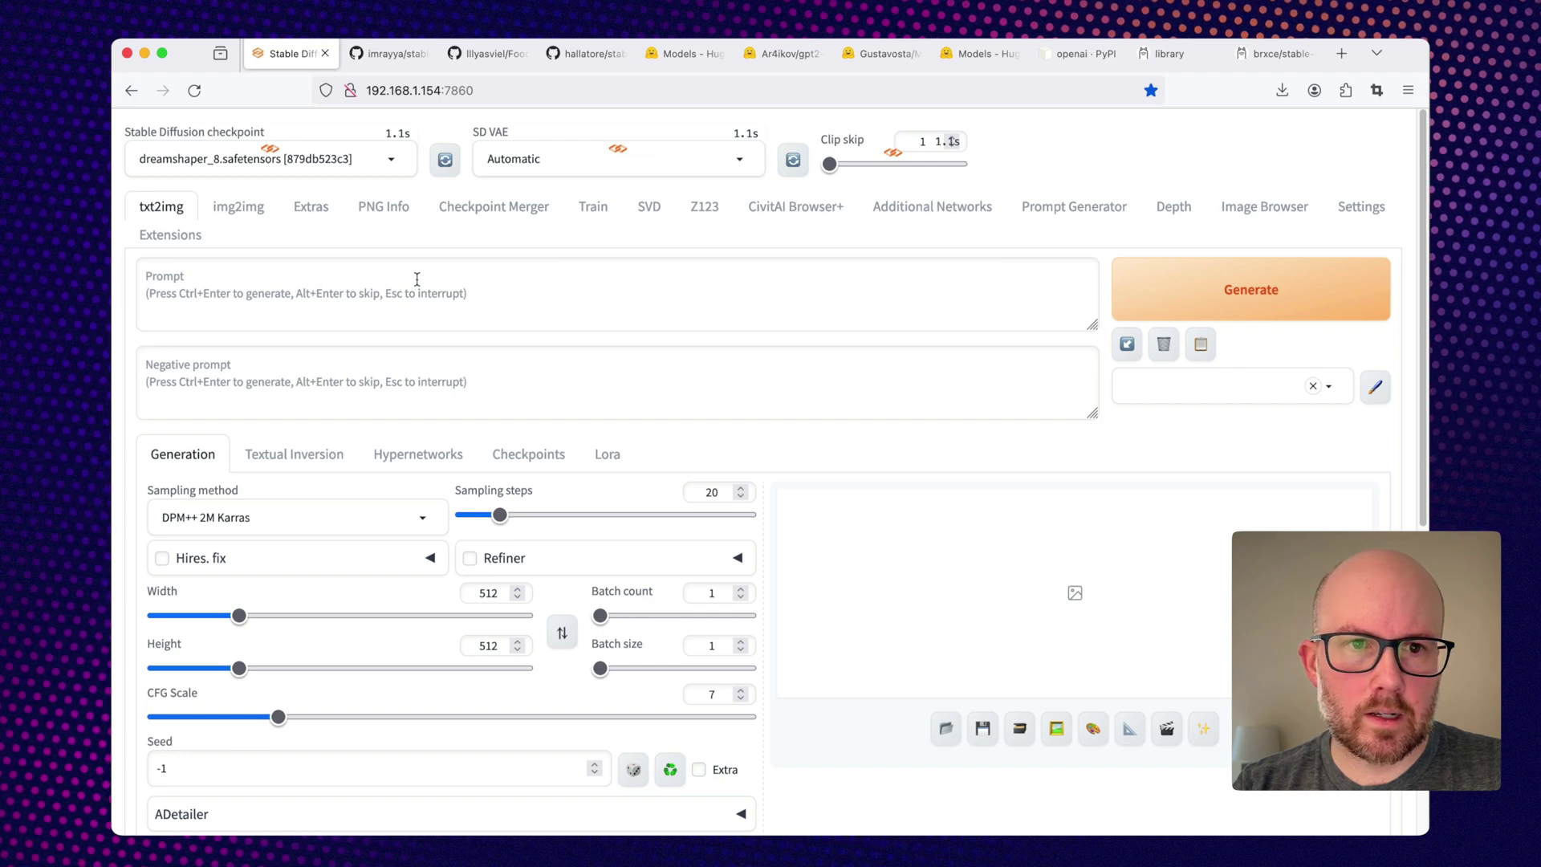
Generate from 'an astronaut on a horse, space suit and helmet, realistic, trending on artstation'.
left_click(417, 283)
type("an astronaut on a horse, space suit and helmet, realistic, trending on artstation")
left_click(1140, 277)
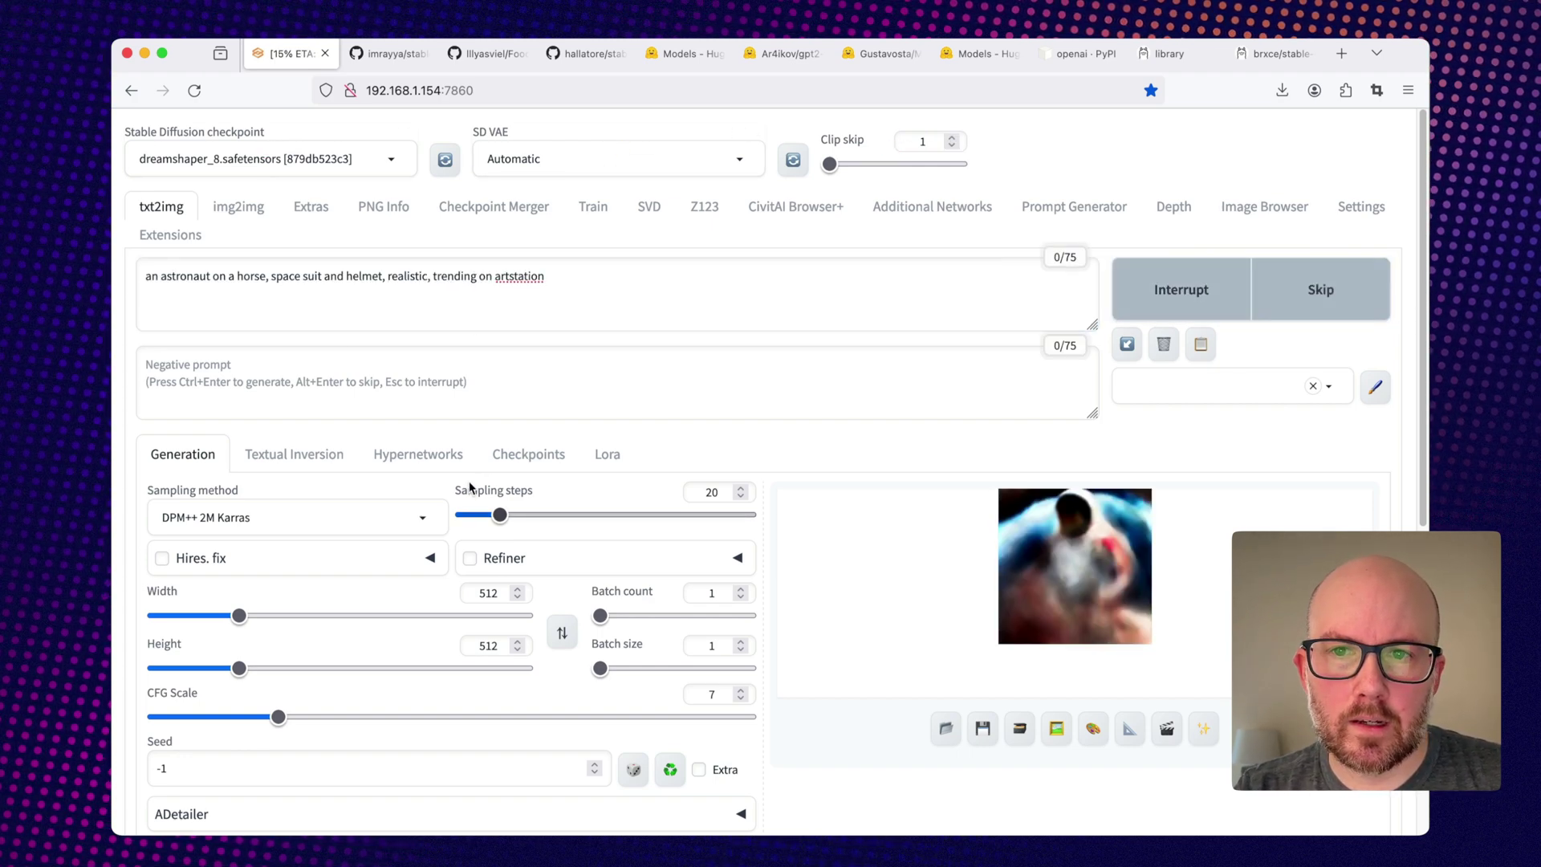
key("super+Tab")
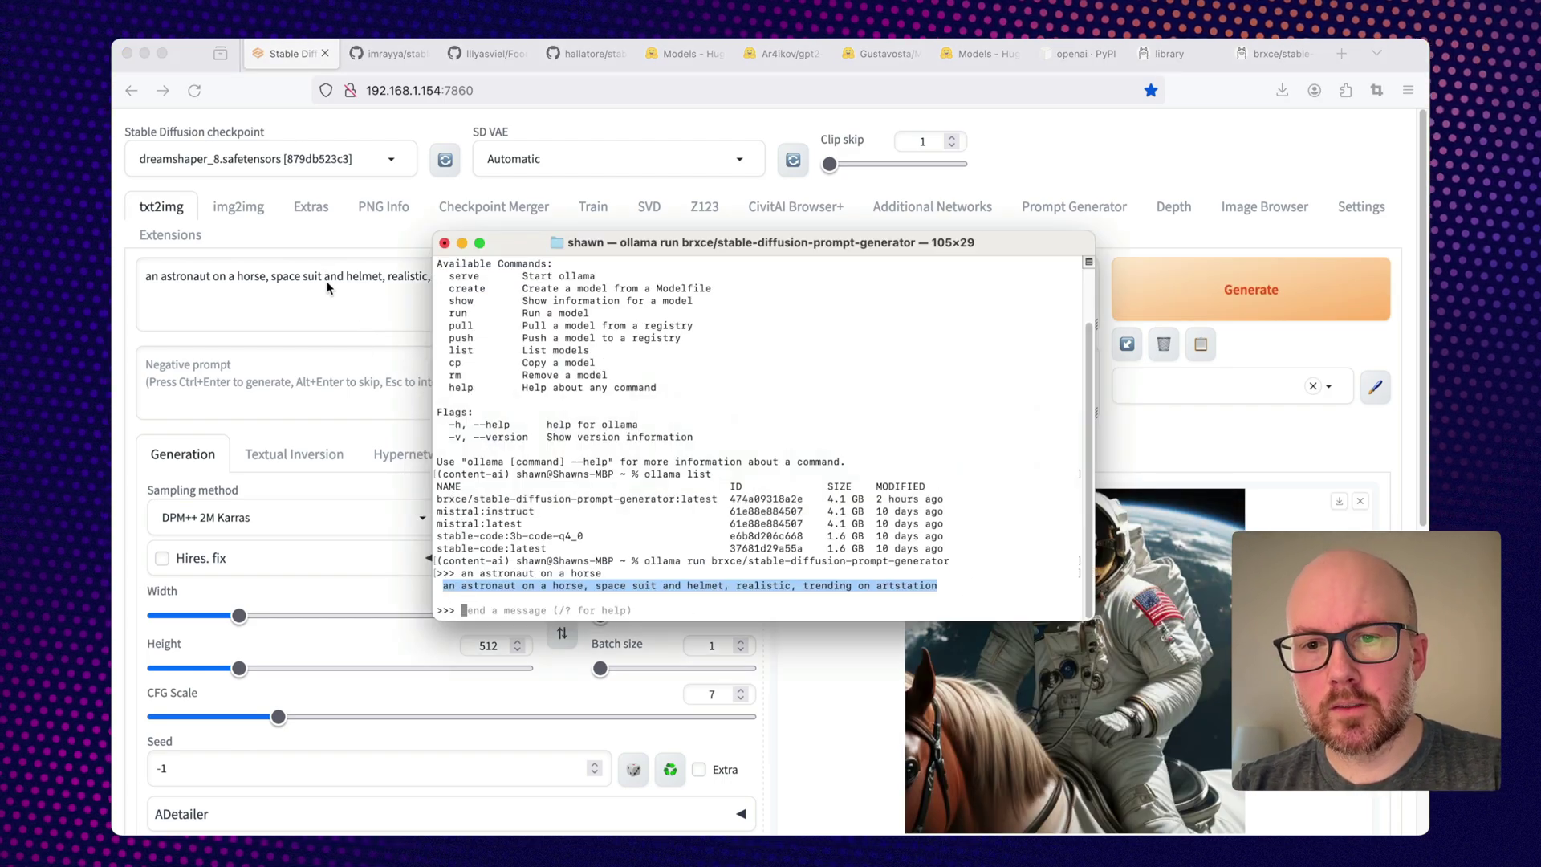
left_click(418, 283)
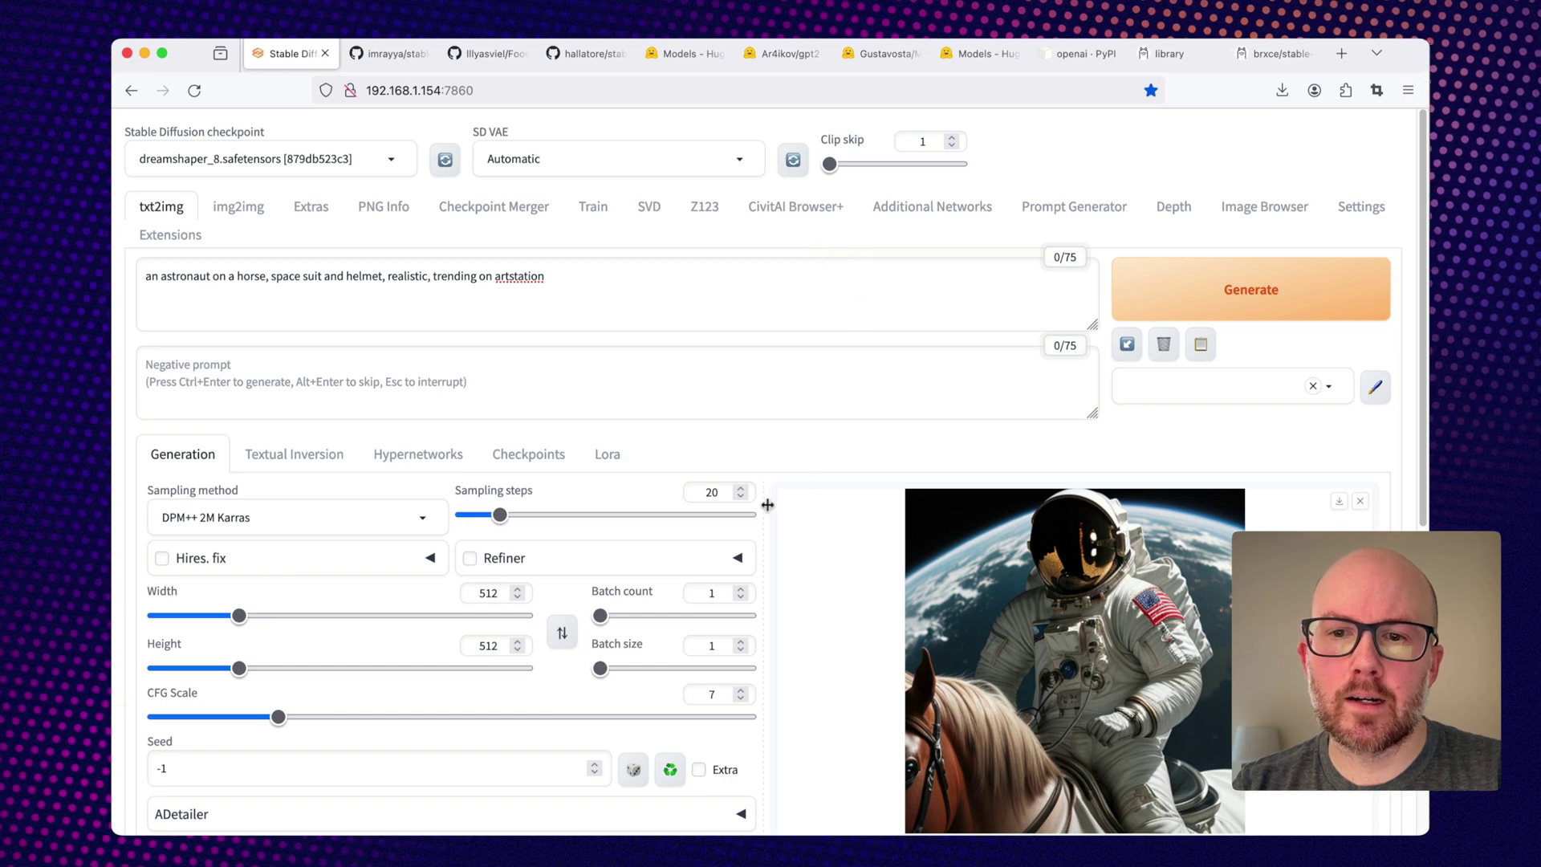
scroll(766, 505, "down", 3)
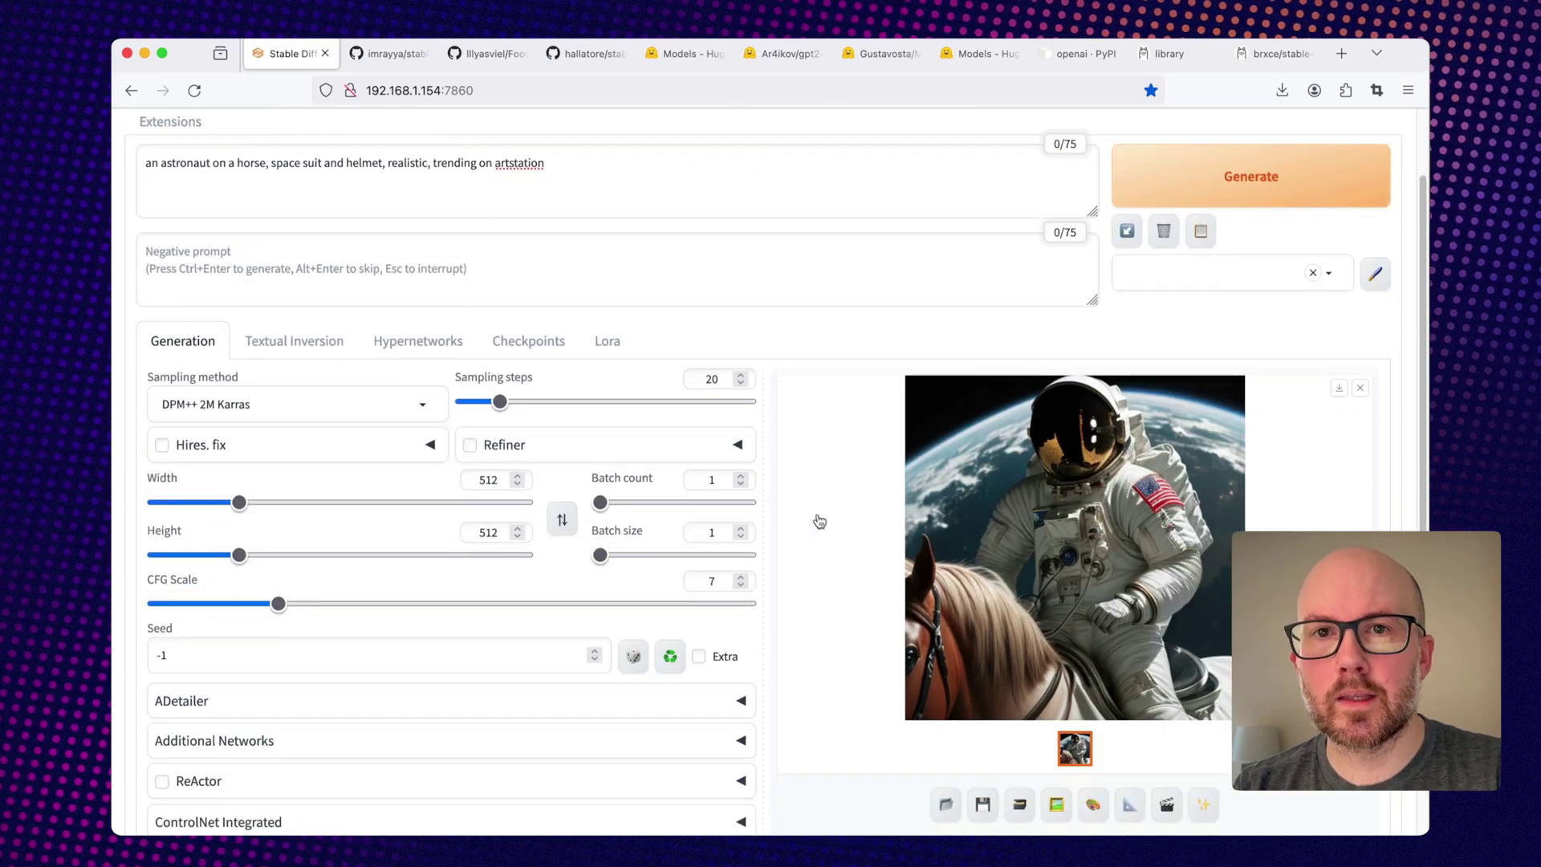
scroll(843, 568, "up", 1)
scroll(847, 572, "up", 3)
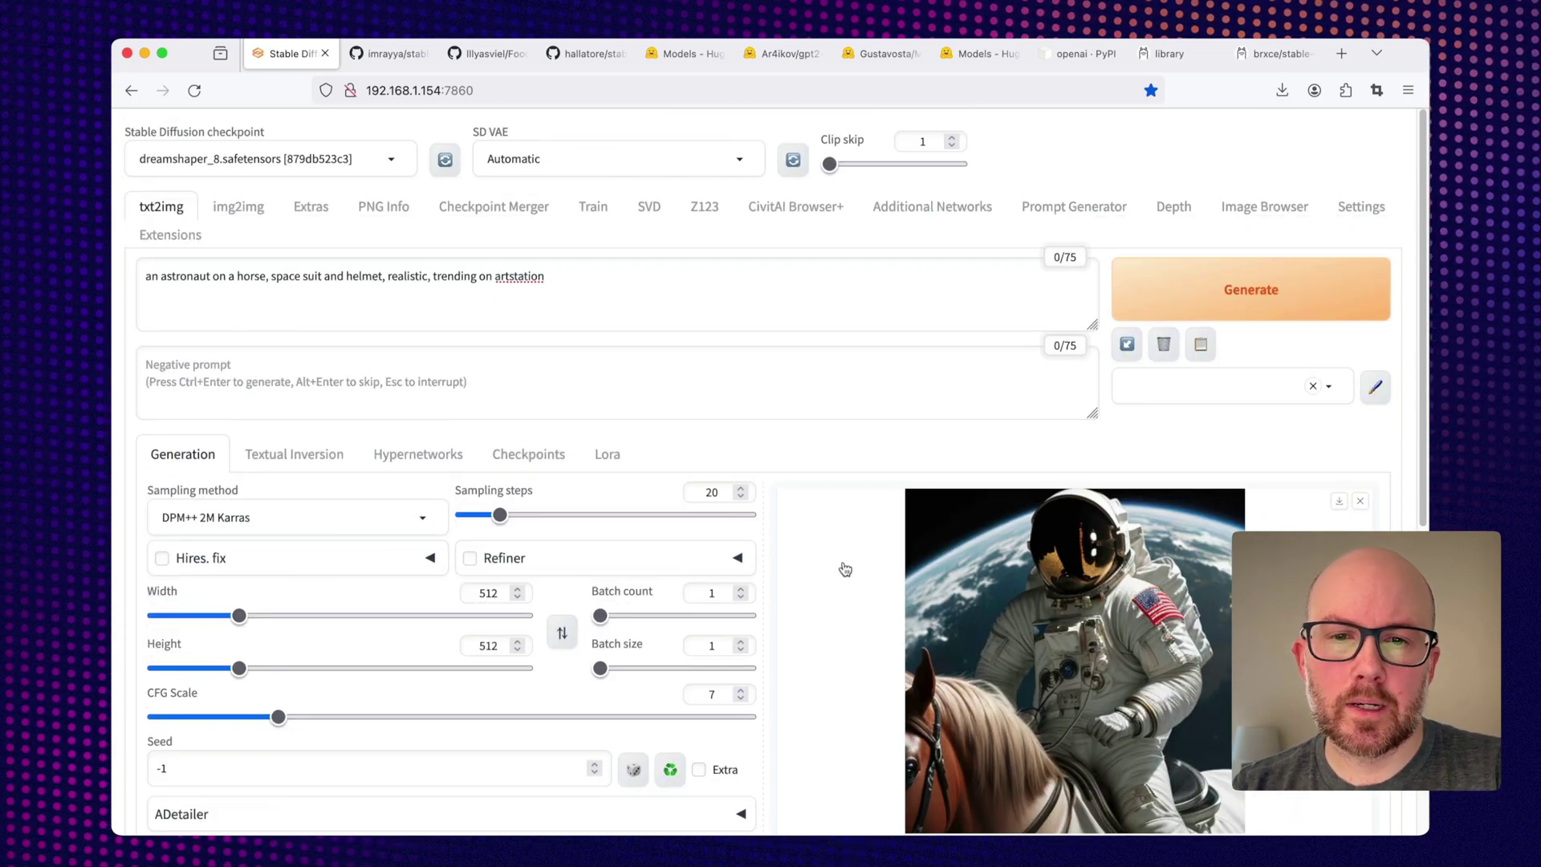